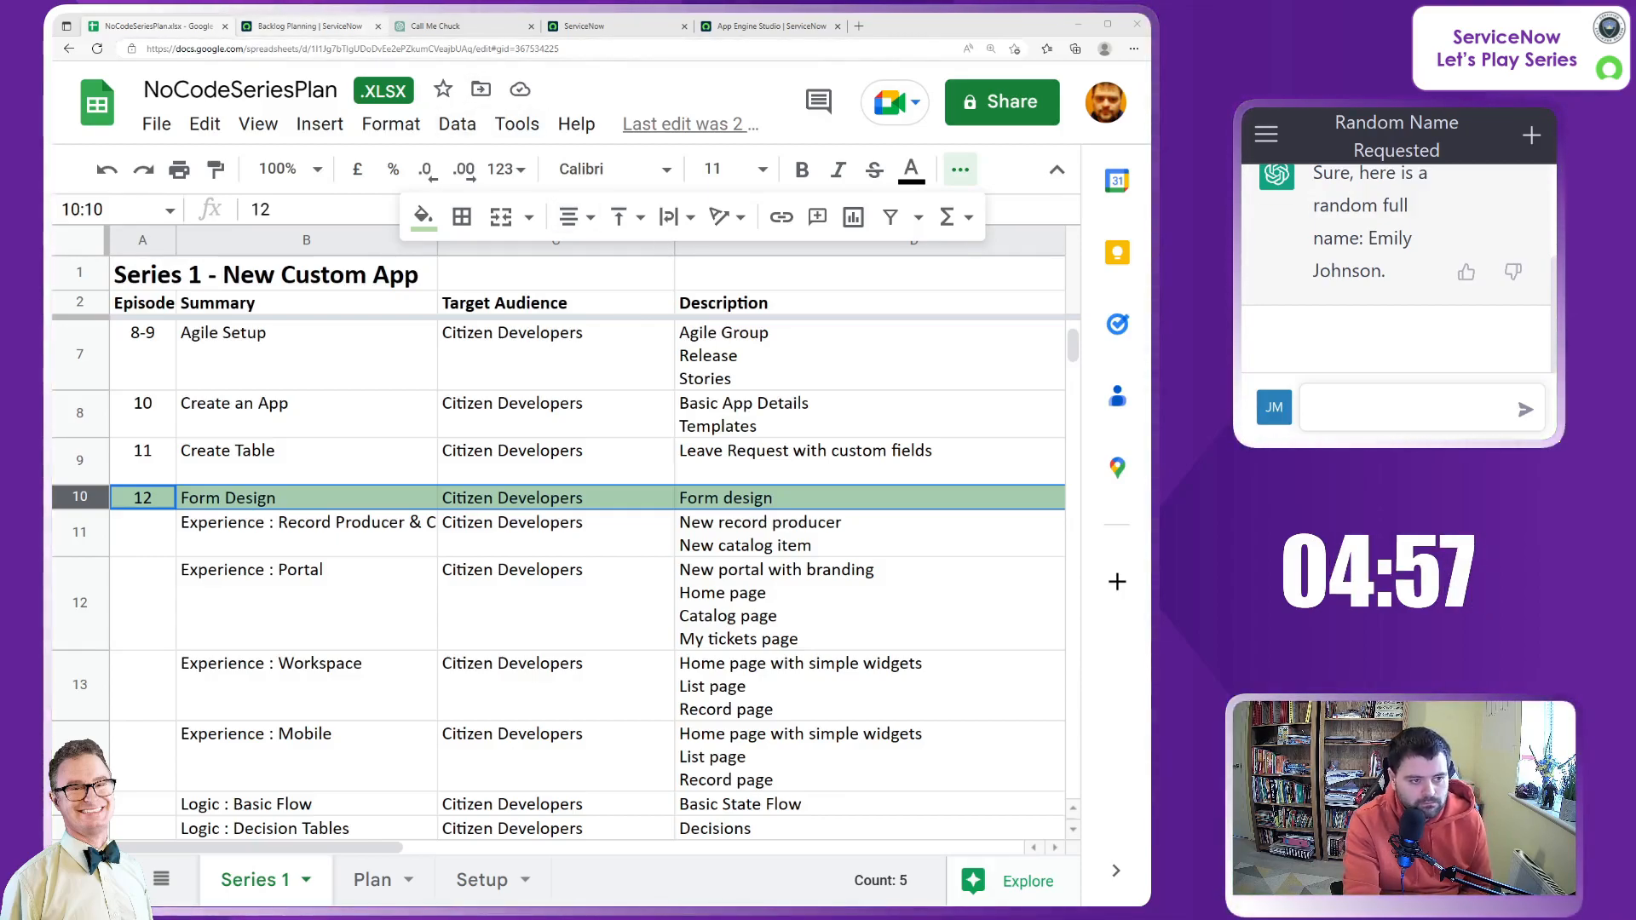
Switch to App Engine Studio and remove Priority, Parent, Assigned to, Configuration item, Active and Description from the Leave Request form.
{"action": "left_click", "coordinate": [744, 28]}
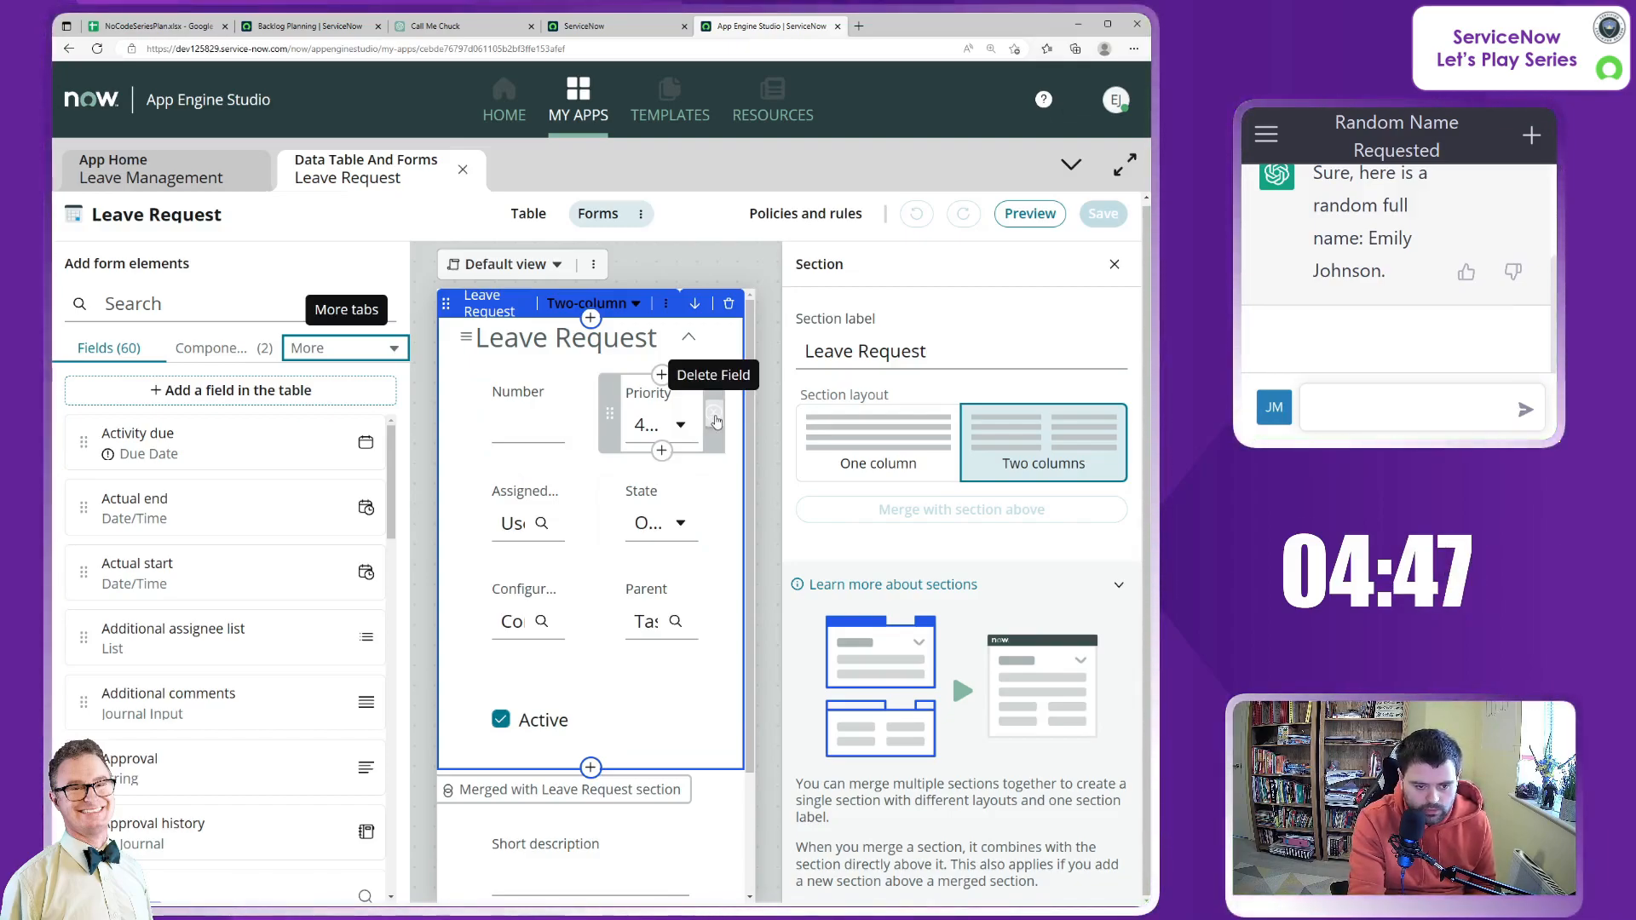
{"action": "left_click", "coordinate": [715, 418]}
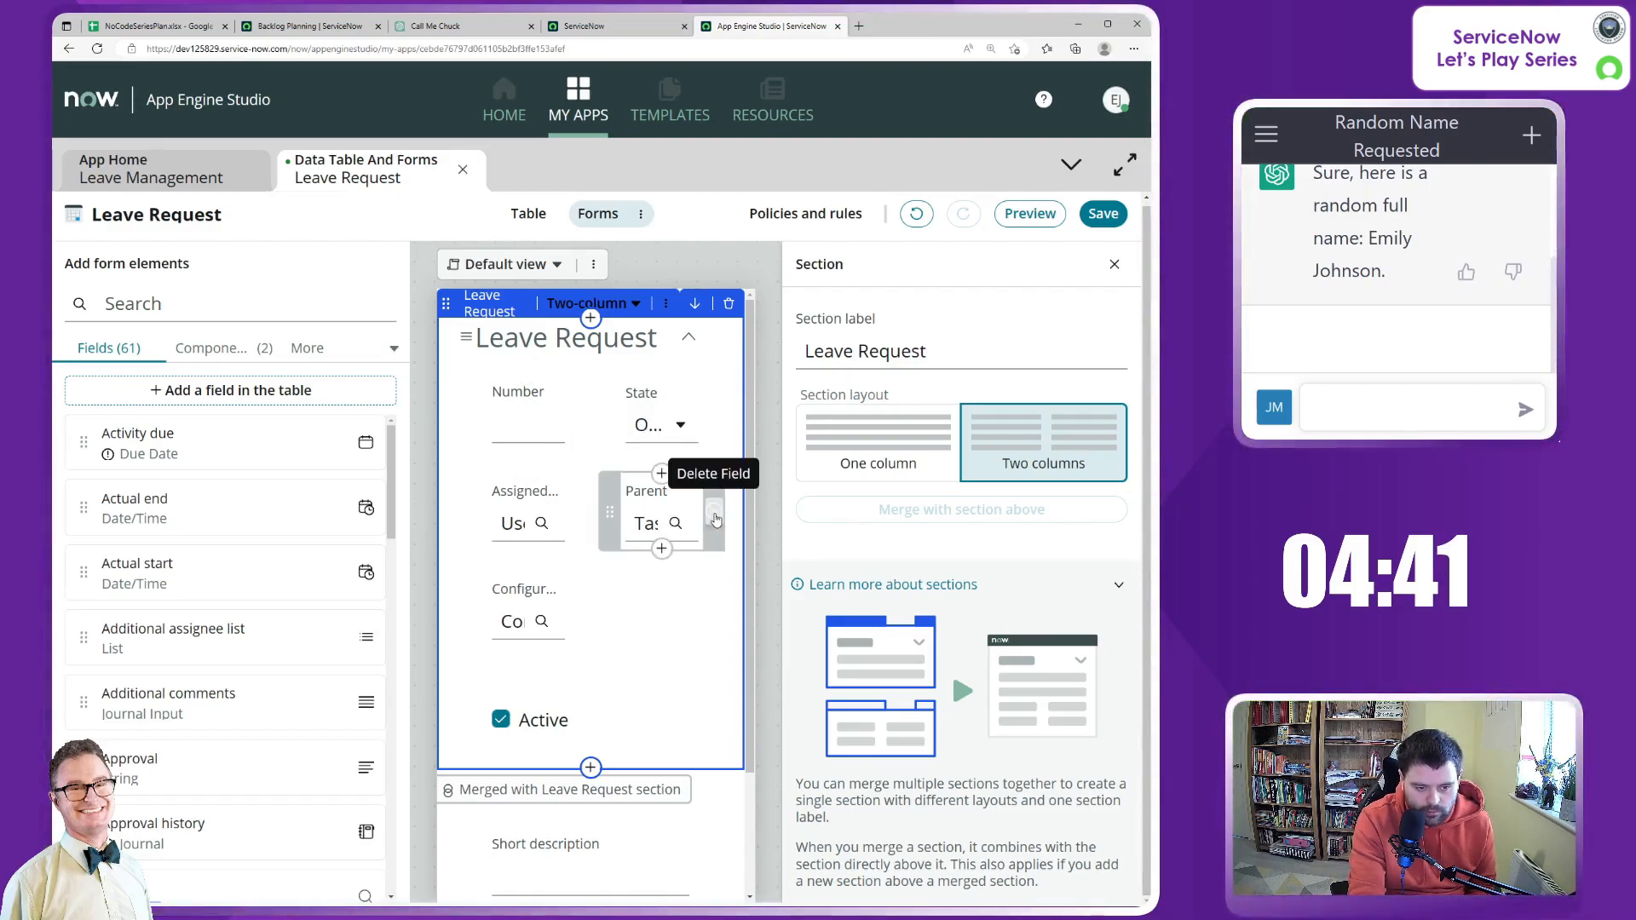
{"action": "left_click", "coordinate": [716, 516]}
{"action": "left_click", "coordinate": [583, 513]}
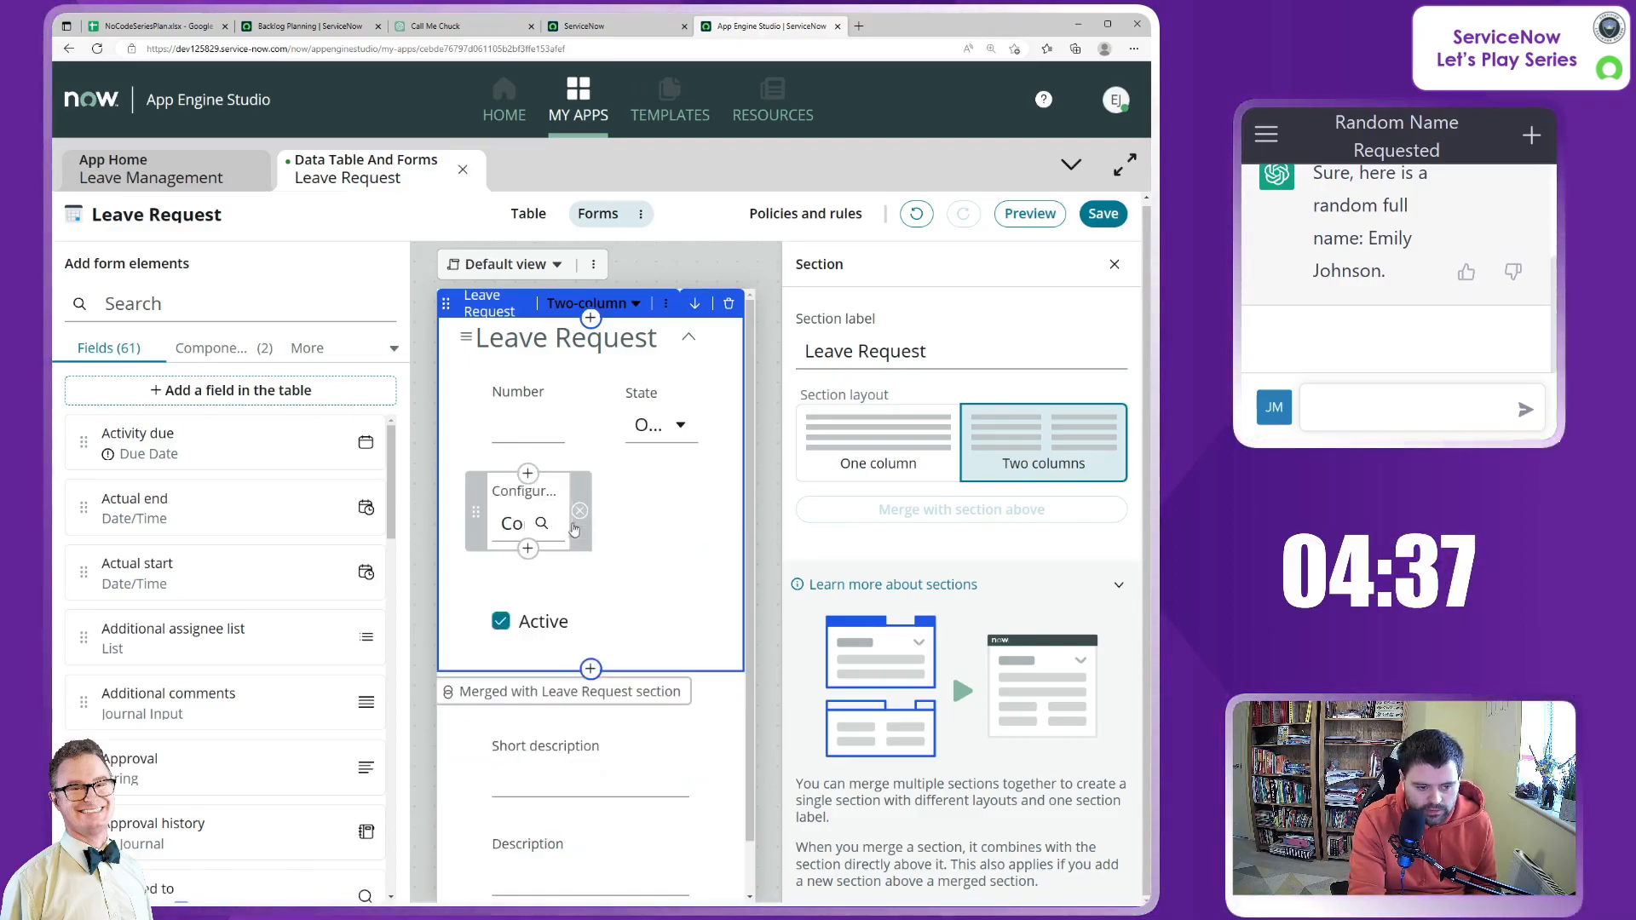
{"action": "left_click", "coordinate": [579, 511]}
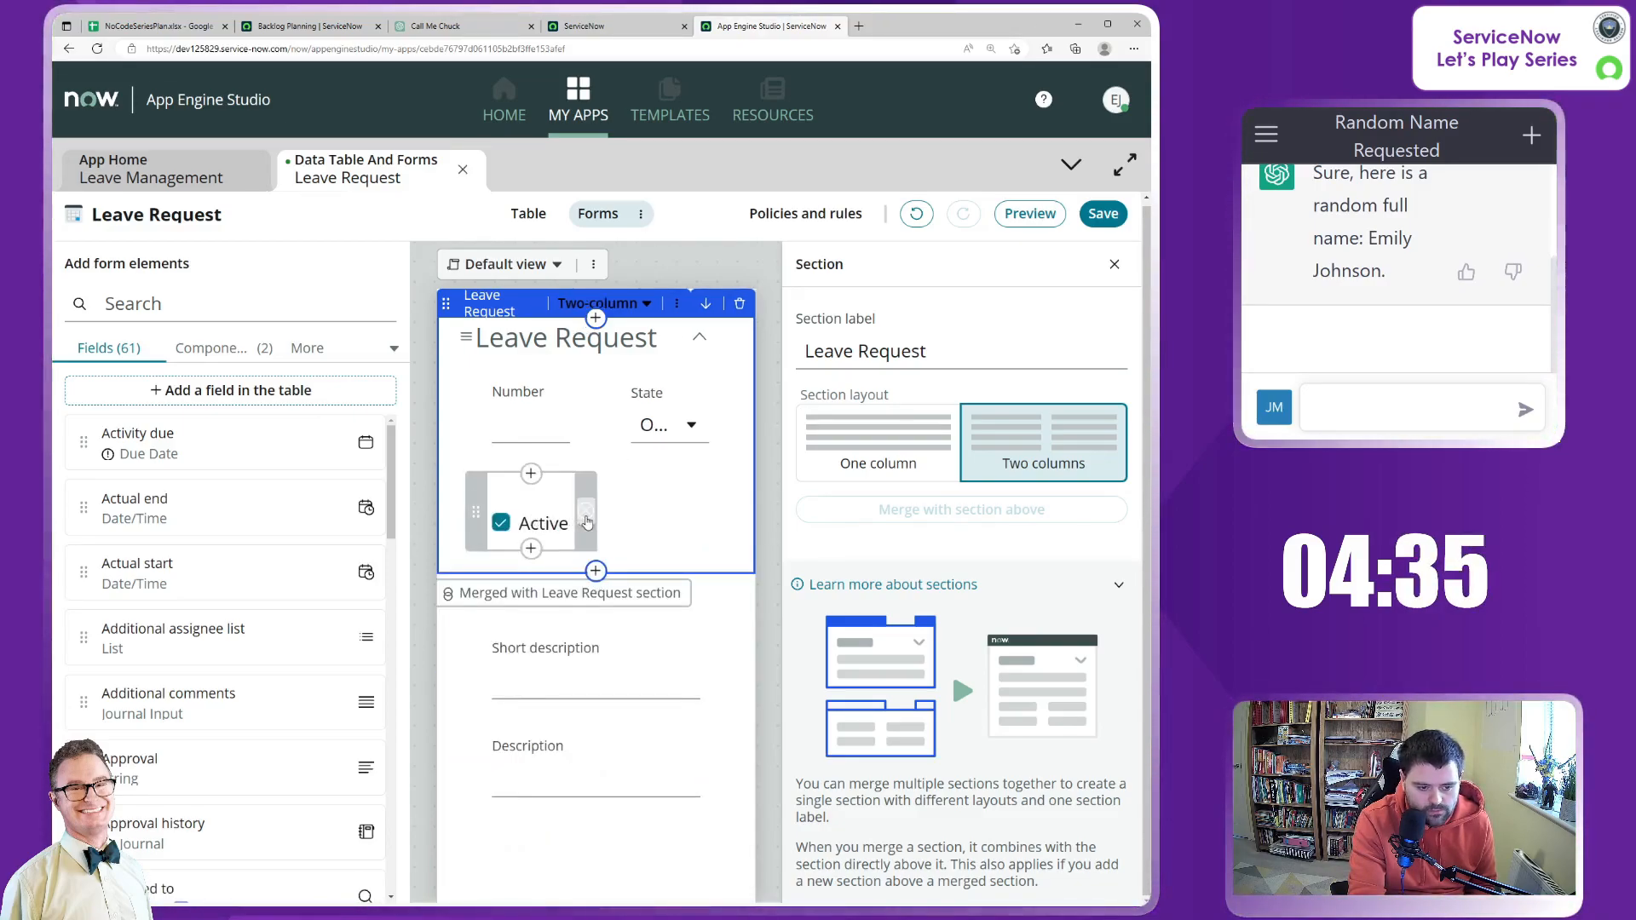
{"action": "left_click", "coordinate": [587, 514]}
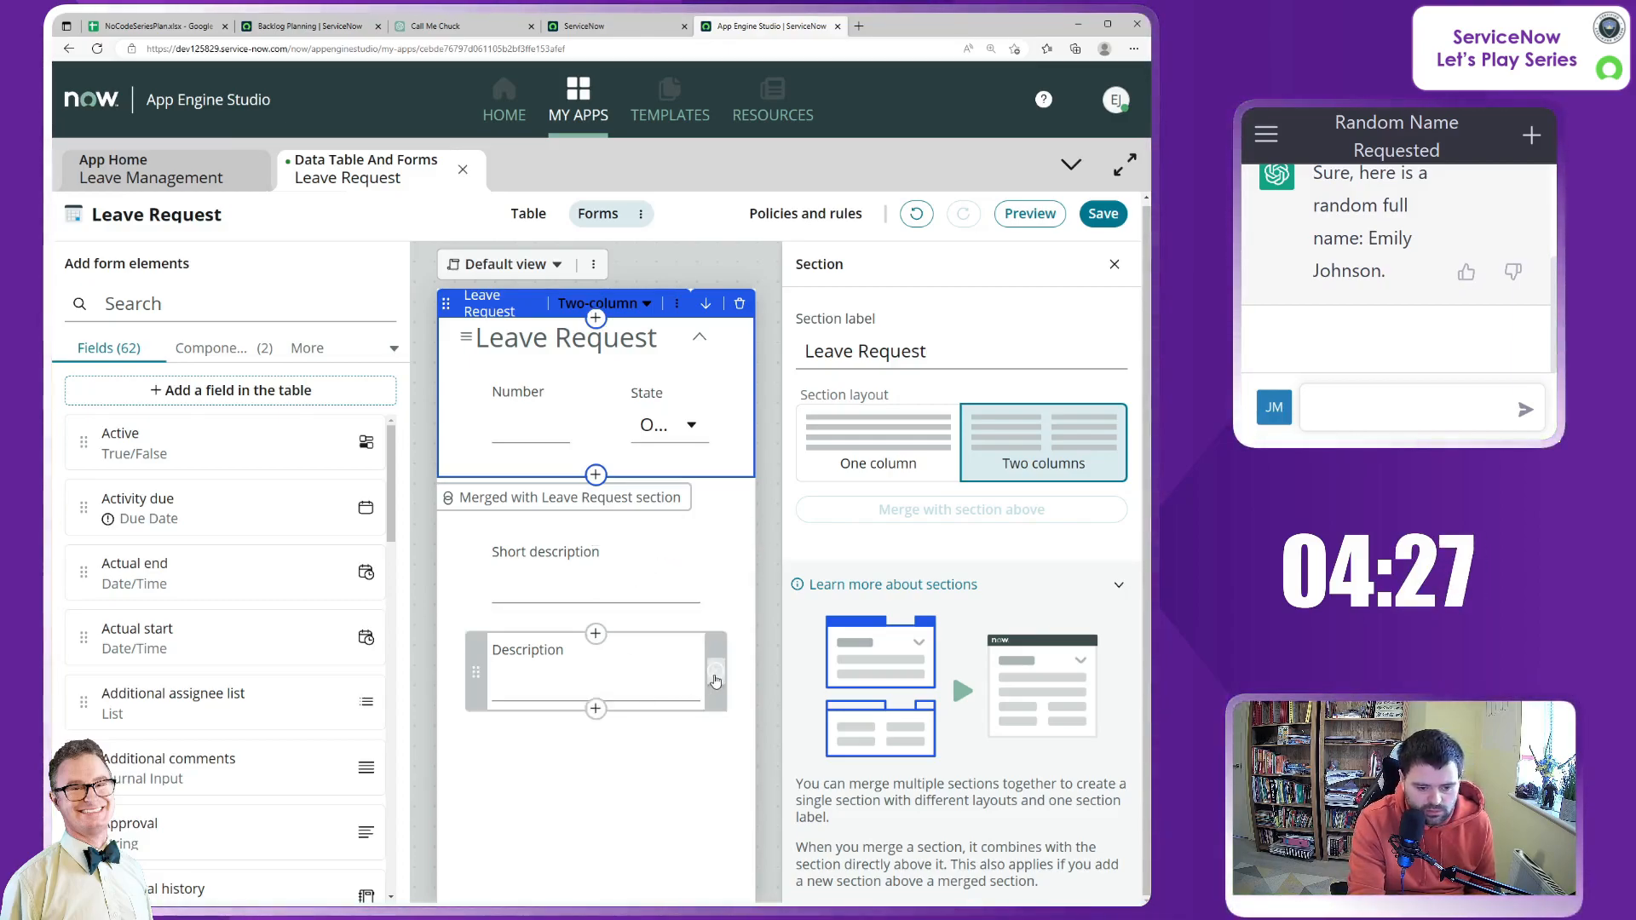
{"action": "left_click", "coordinate": [716, 671]}
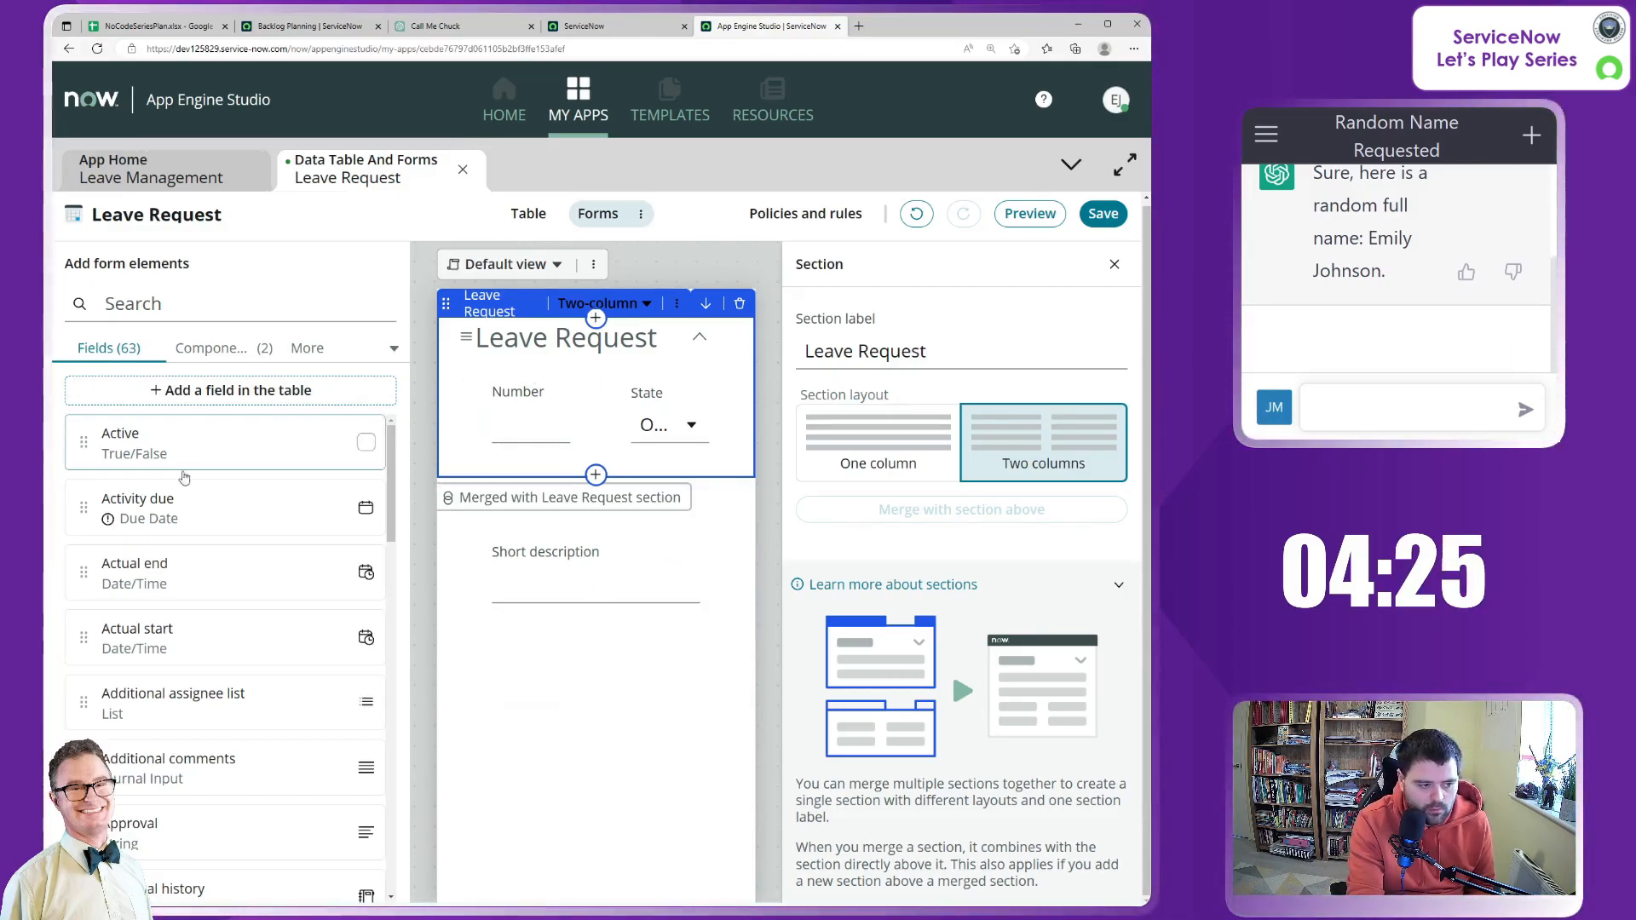
Add Leave start date and Leave end date side by side below Number and State, and Leave type below Short description.
{"action": "left_click", "coordinate": [141, 311]}
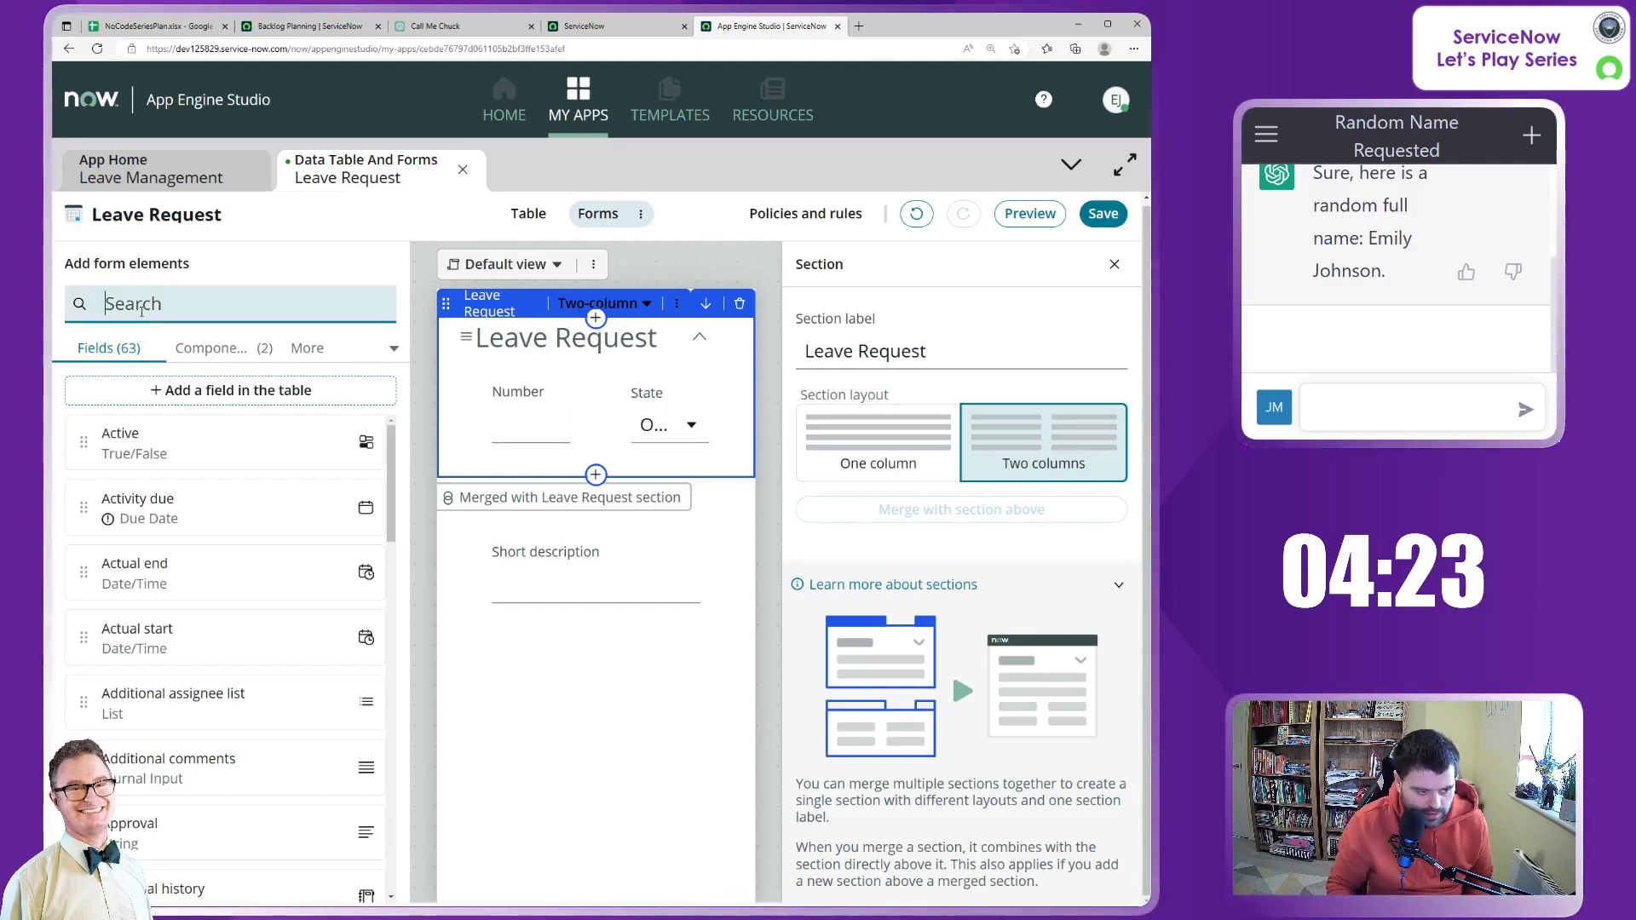
{"action": "type", "text": "leave"}
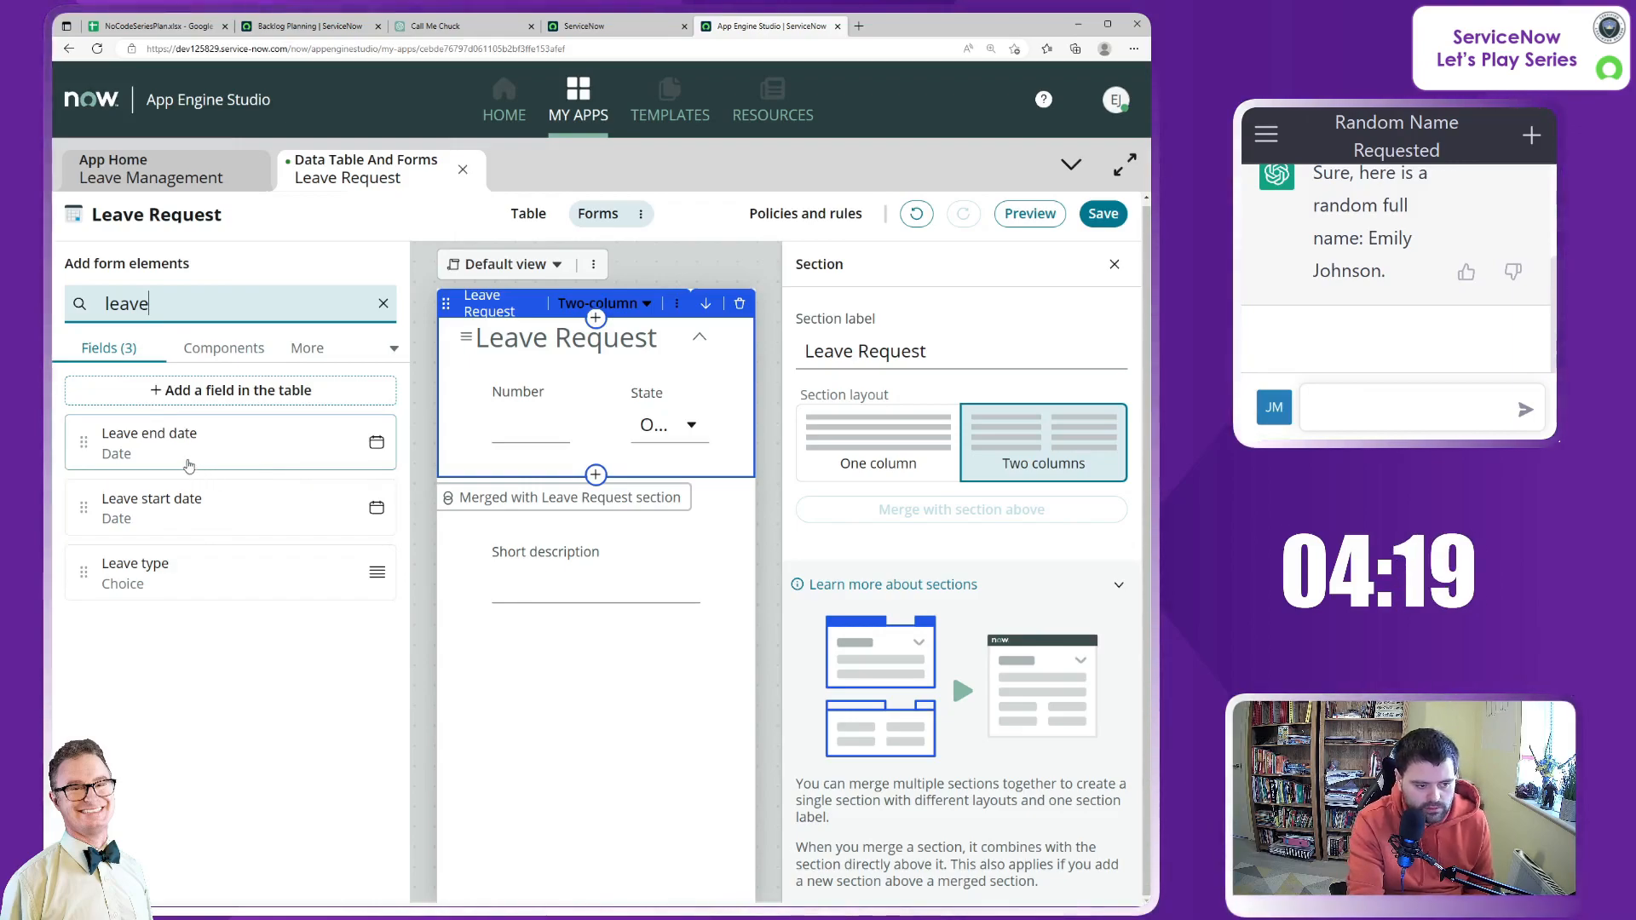
{"action": "left_click_drag", "start_coordinate": [248, 472], "coordinate": [679, 491]}
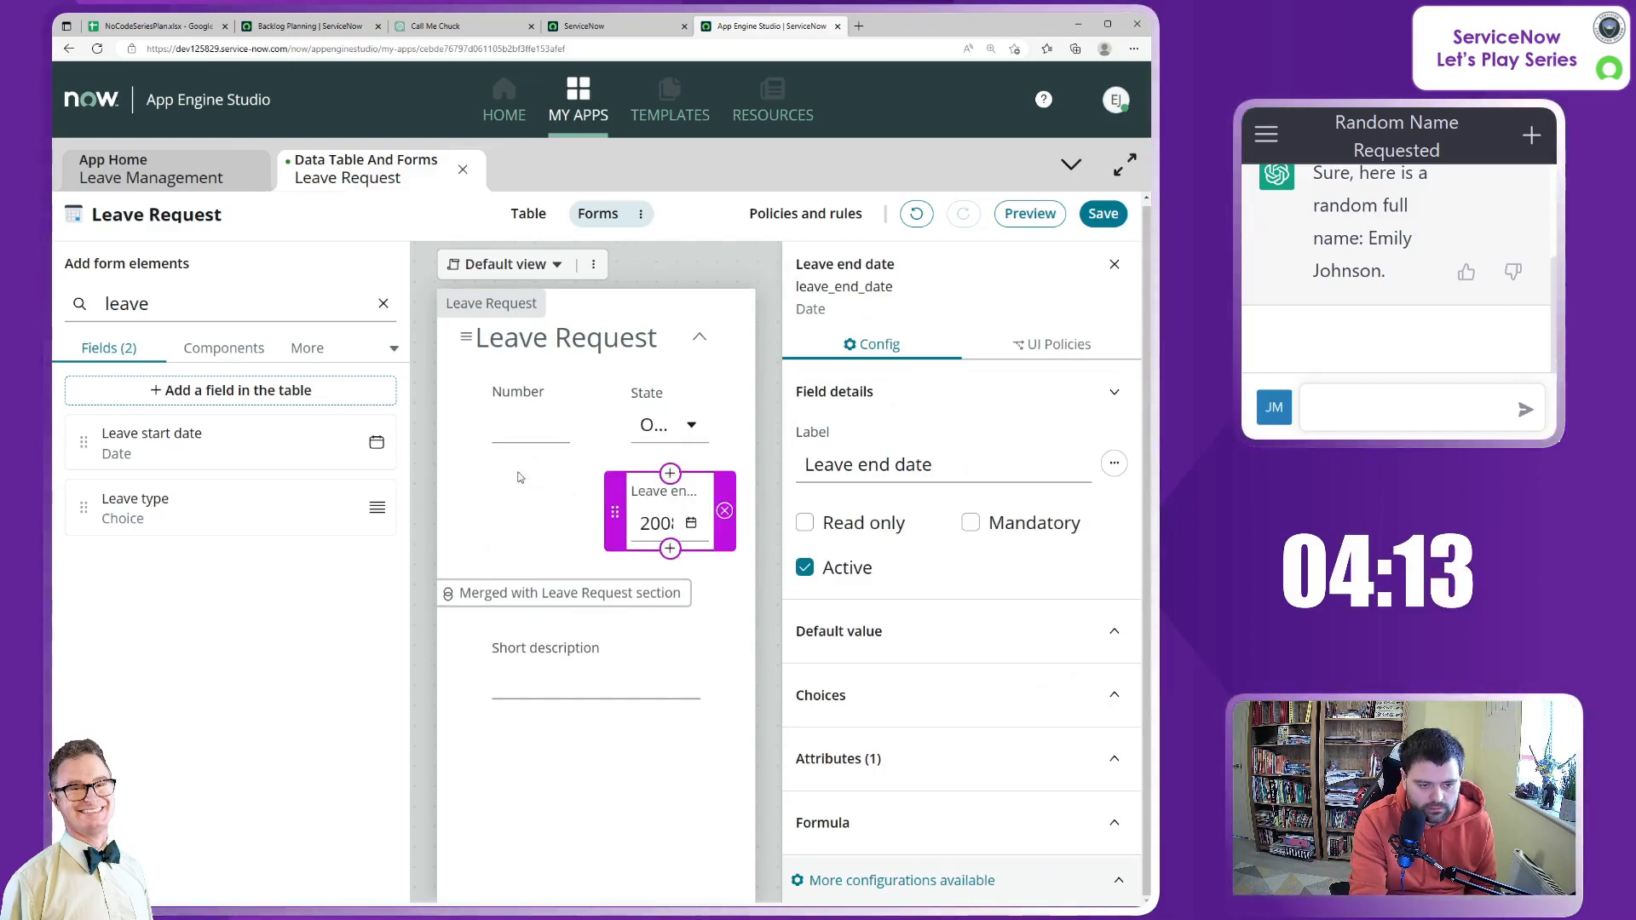
{"action": "left_click_drag", "start_coordinate": [170, 465], "coordinate": [562, 474]}
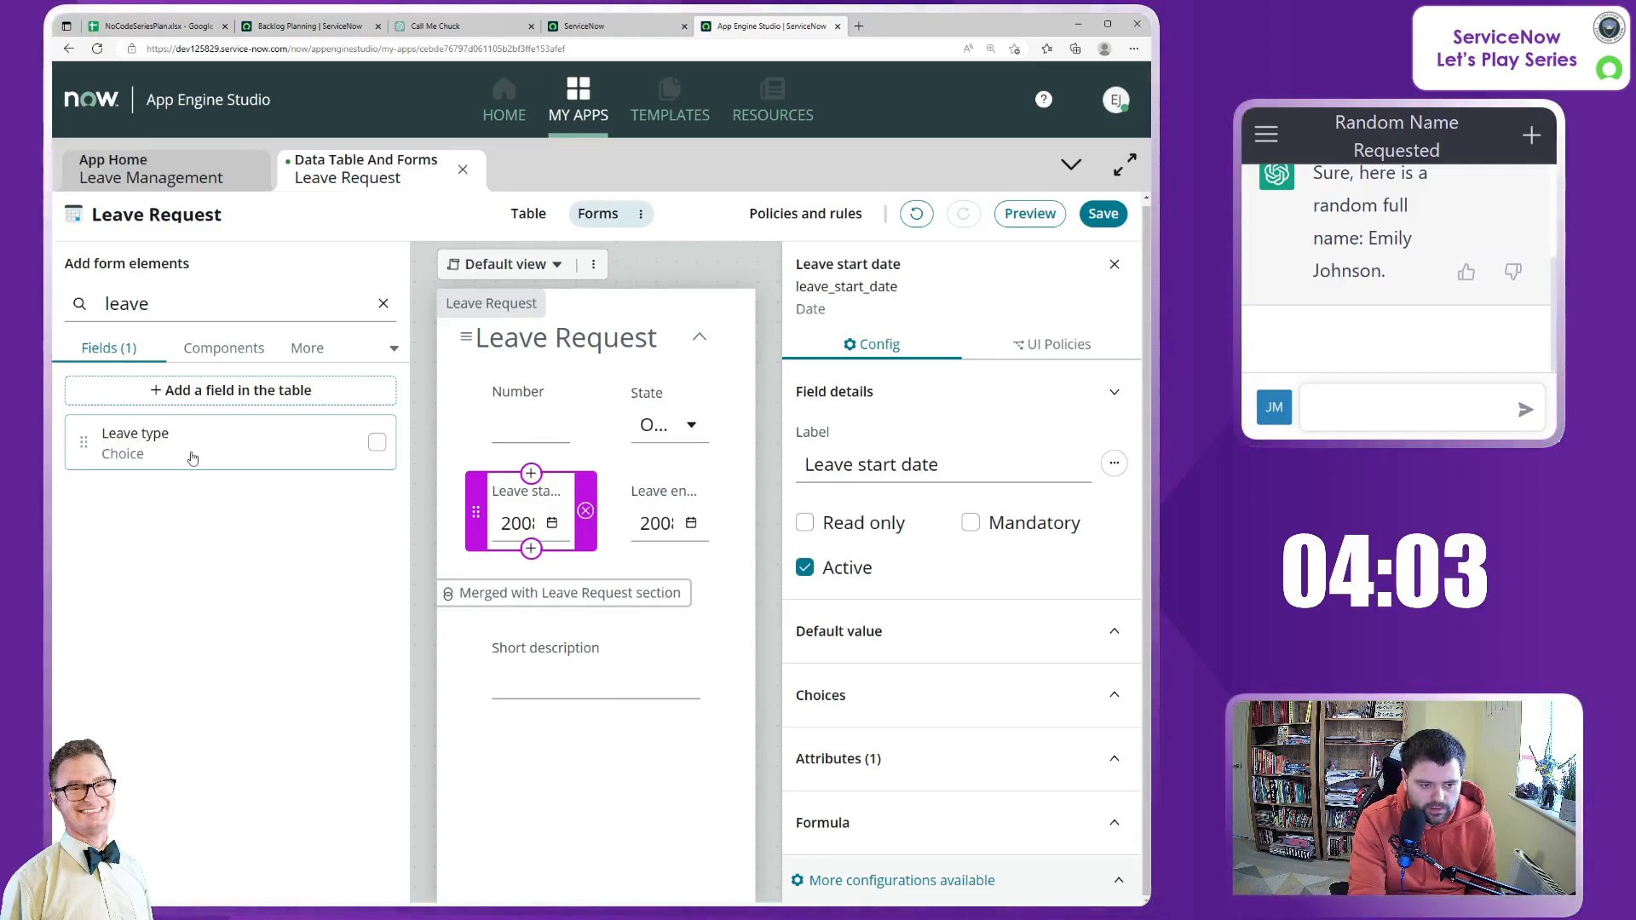
{"action": "left_click_drag", "start_coordinate": [193, 459], "coordinate": [528, 750]}
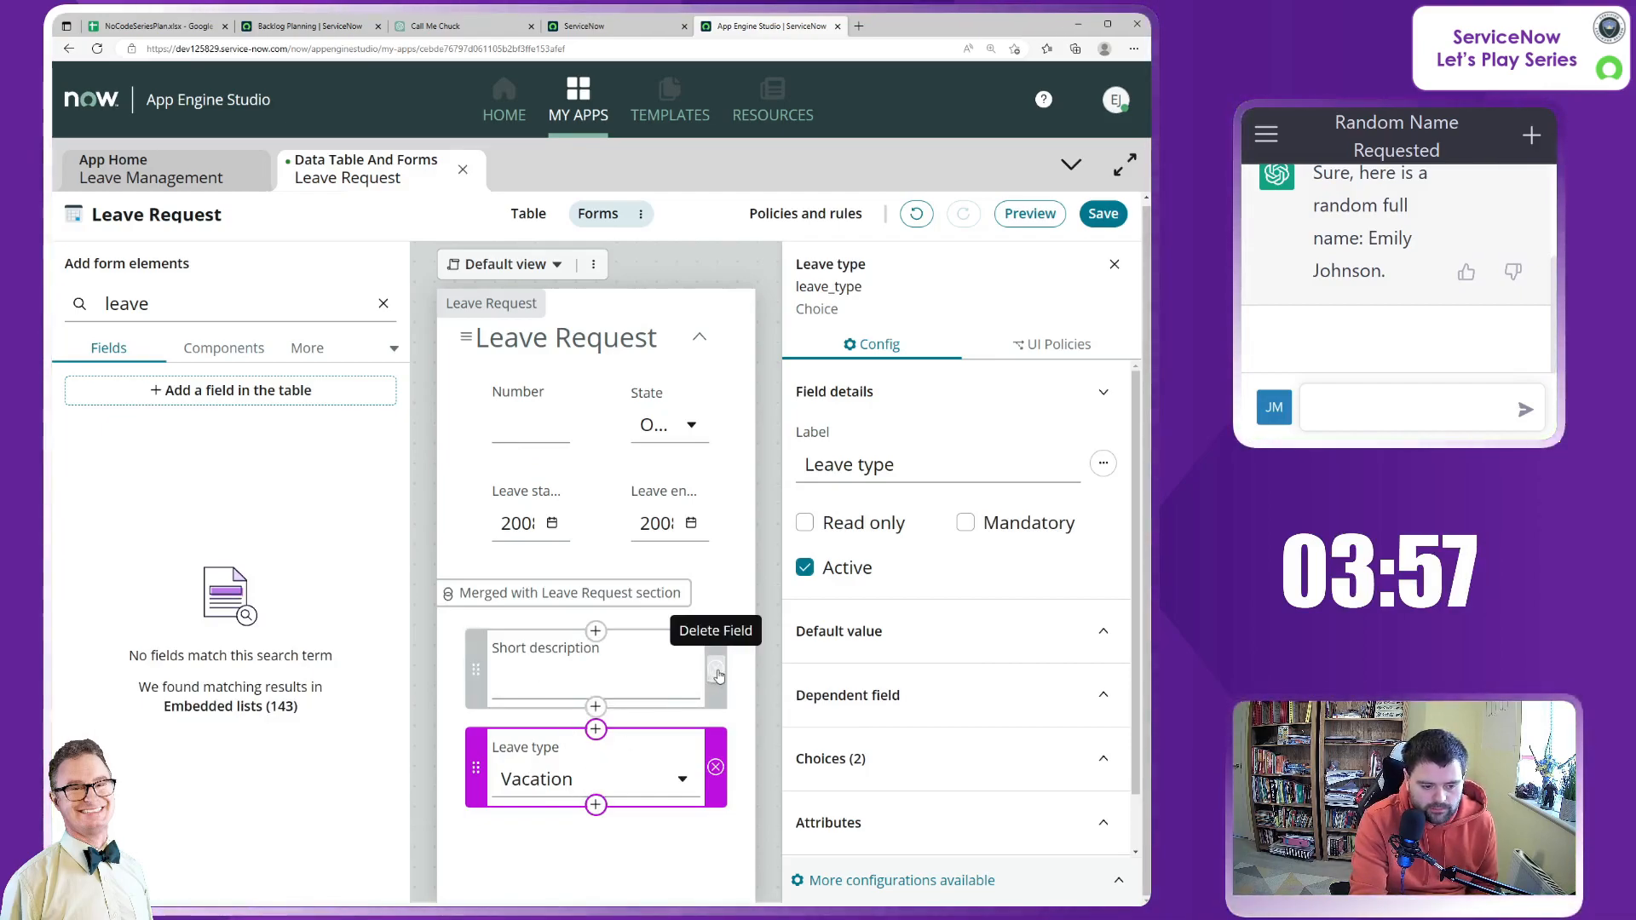
Remove the Short description field and add the Justification field below Leave type.
{"action": "left_click", "coordinate": [716, 672]}
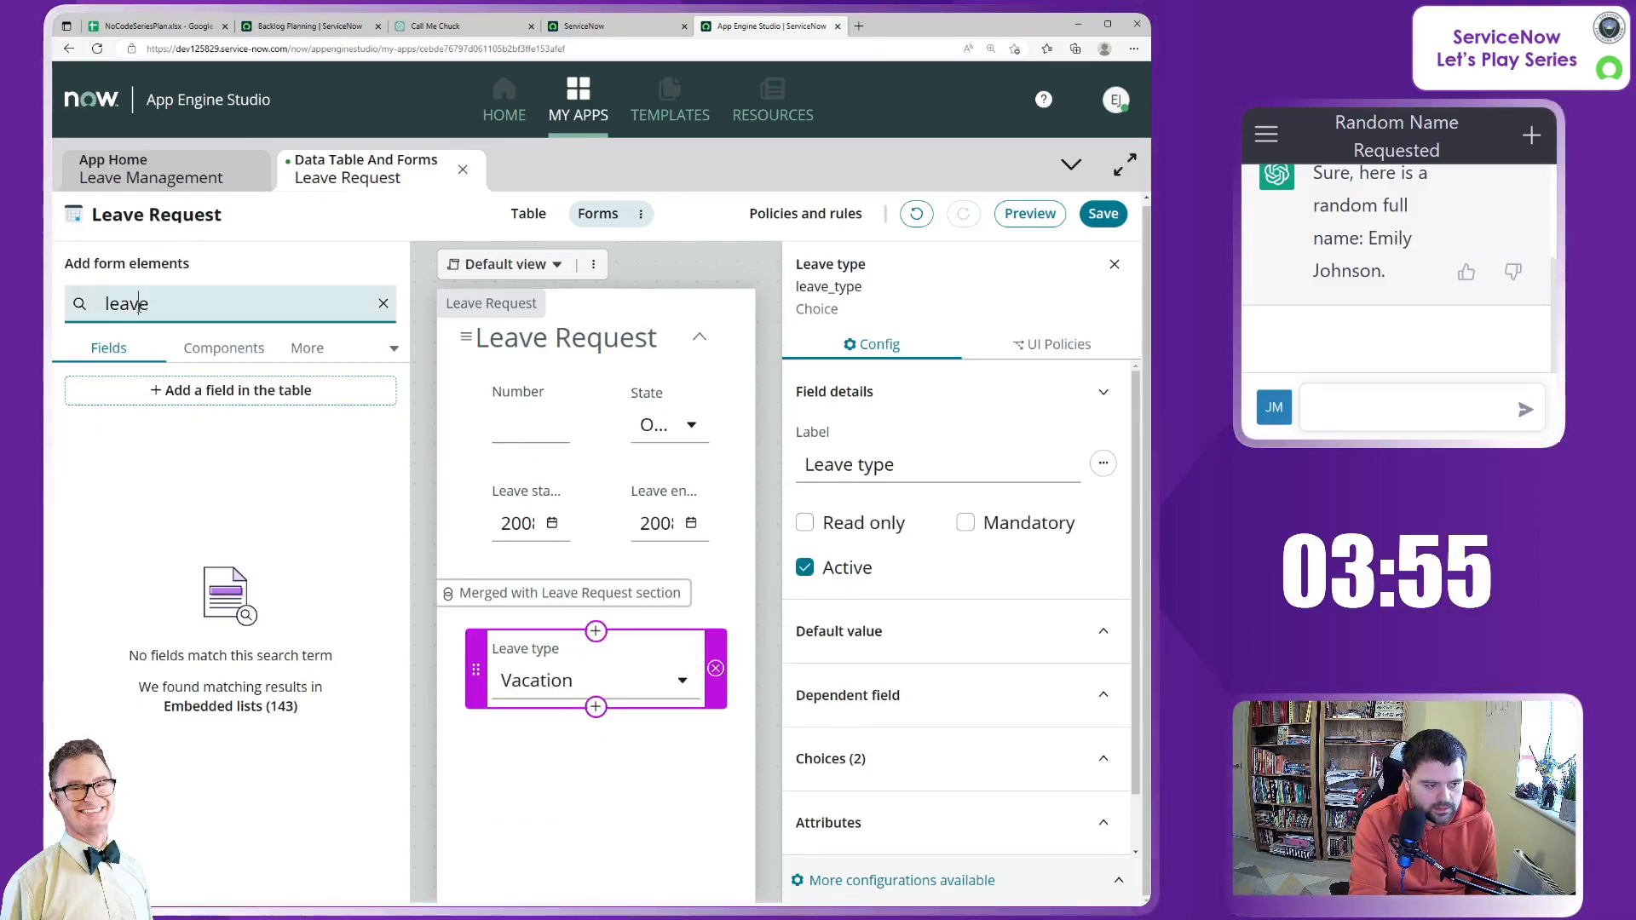
{"action": "type", "text": "i"}
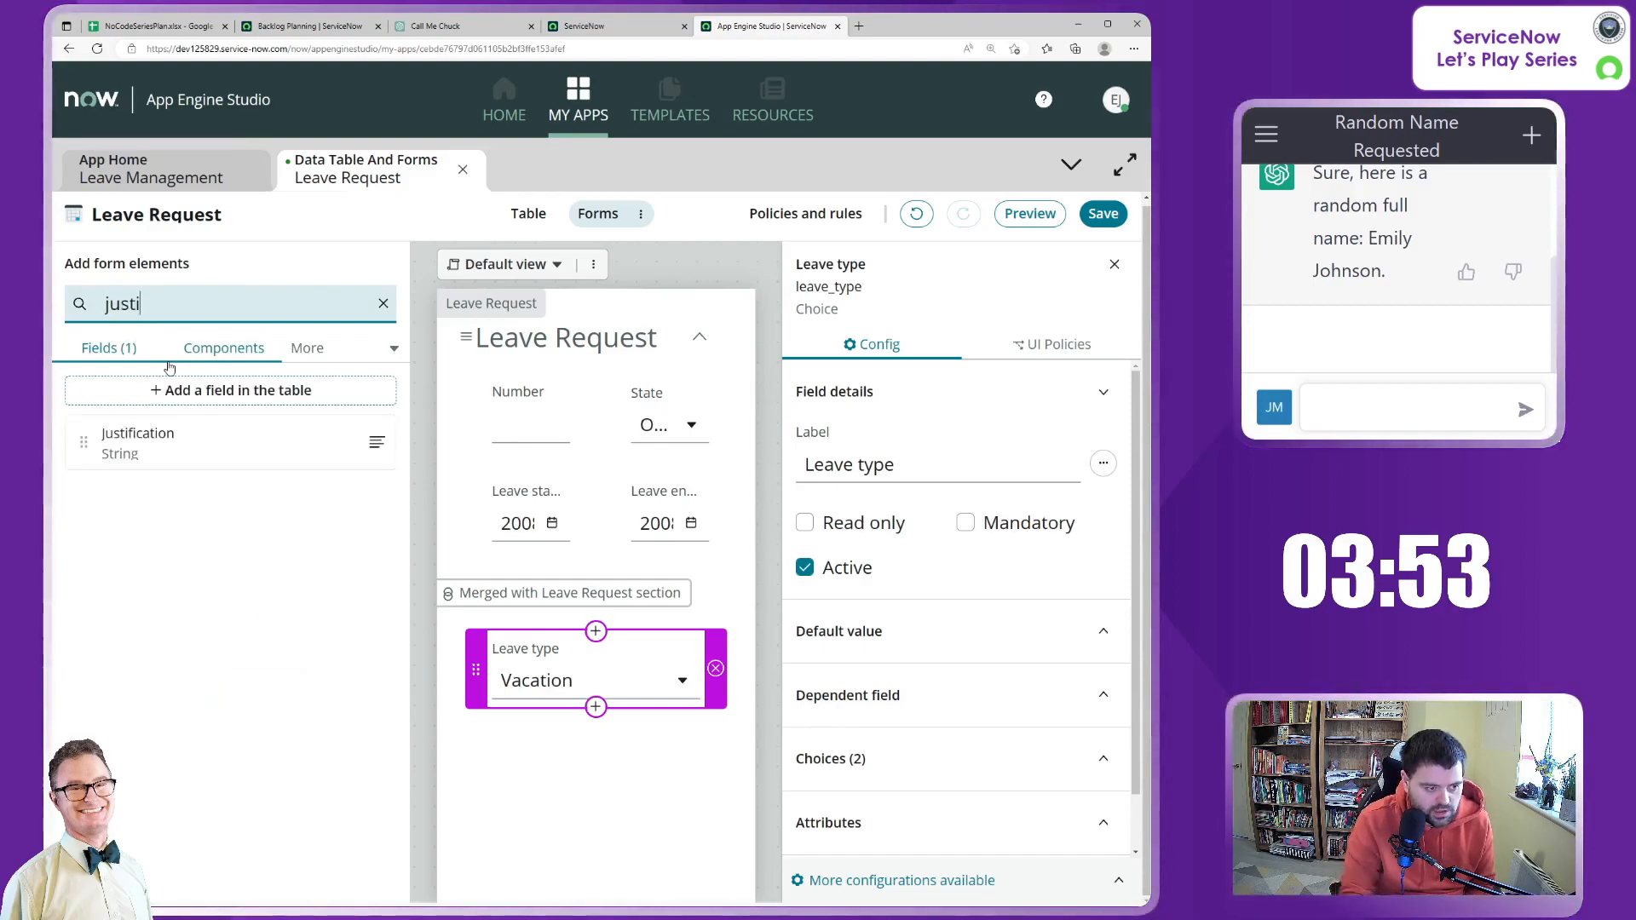
{"action": "left_click_drag", "start_coordinate": [128, 434], "coordinate": [505, 764]}
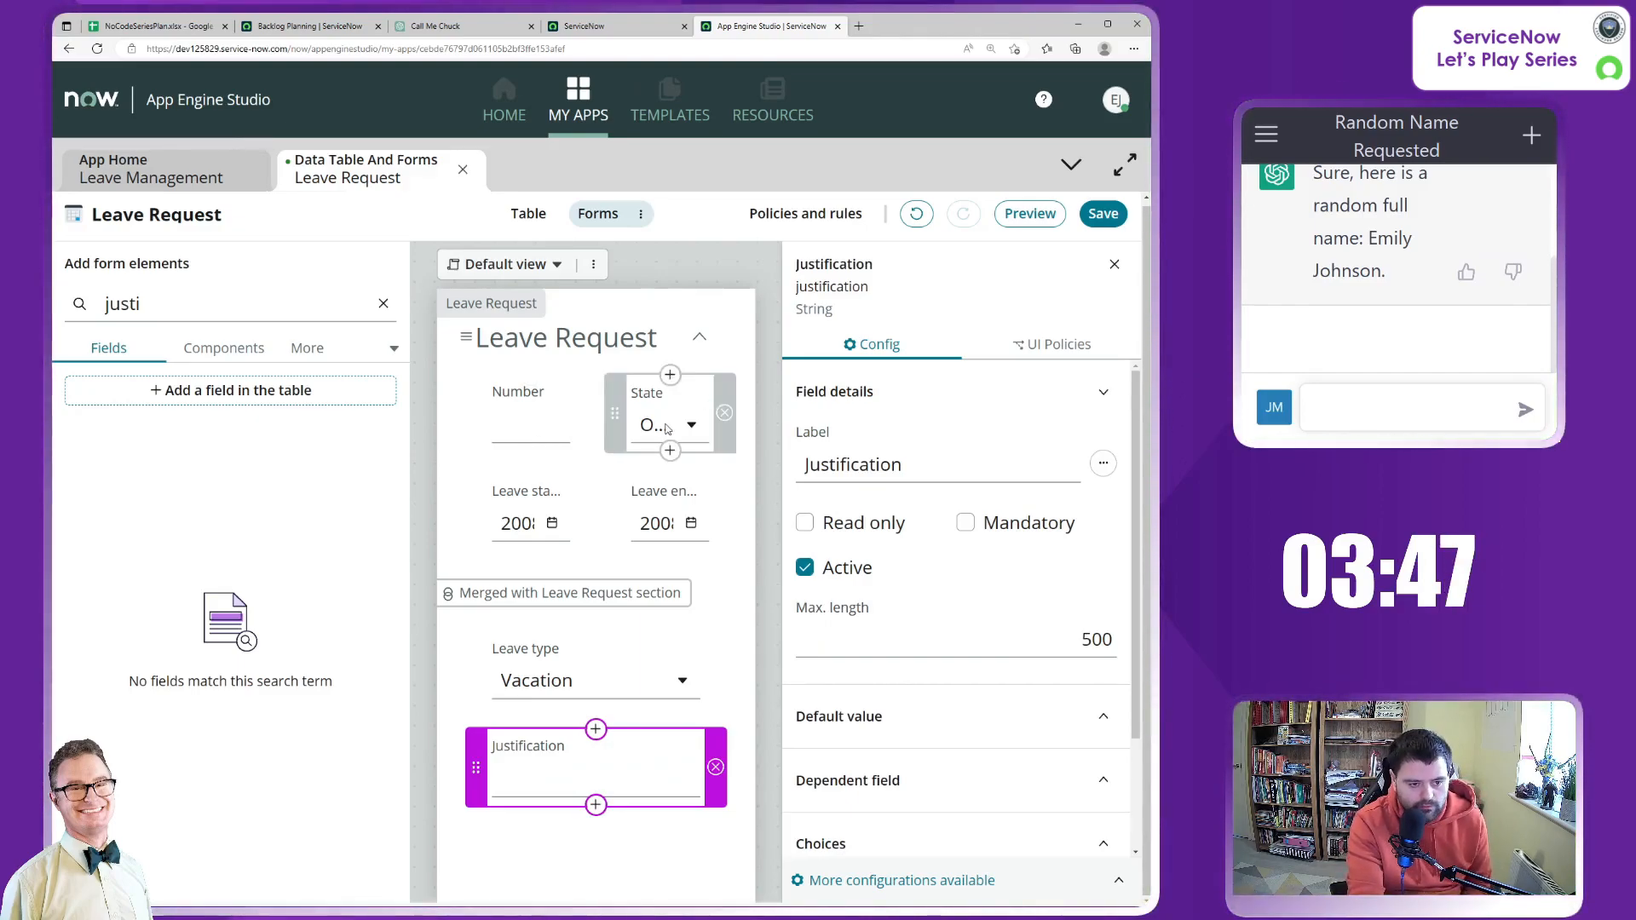
Find the Opened by field and add it to the form between Number and Leave start date.
{"action": "left_click", "coordinate": [693, 431]}
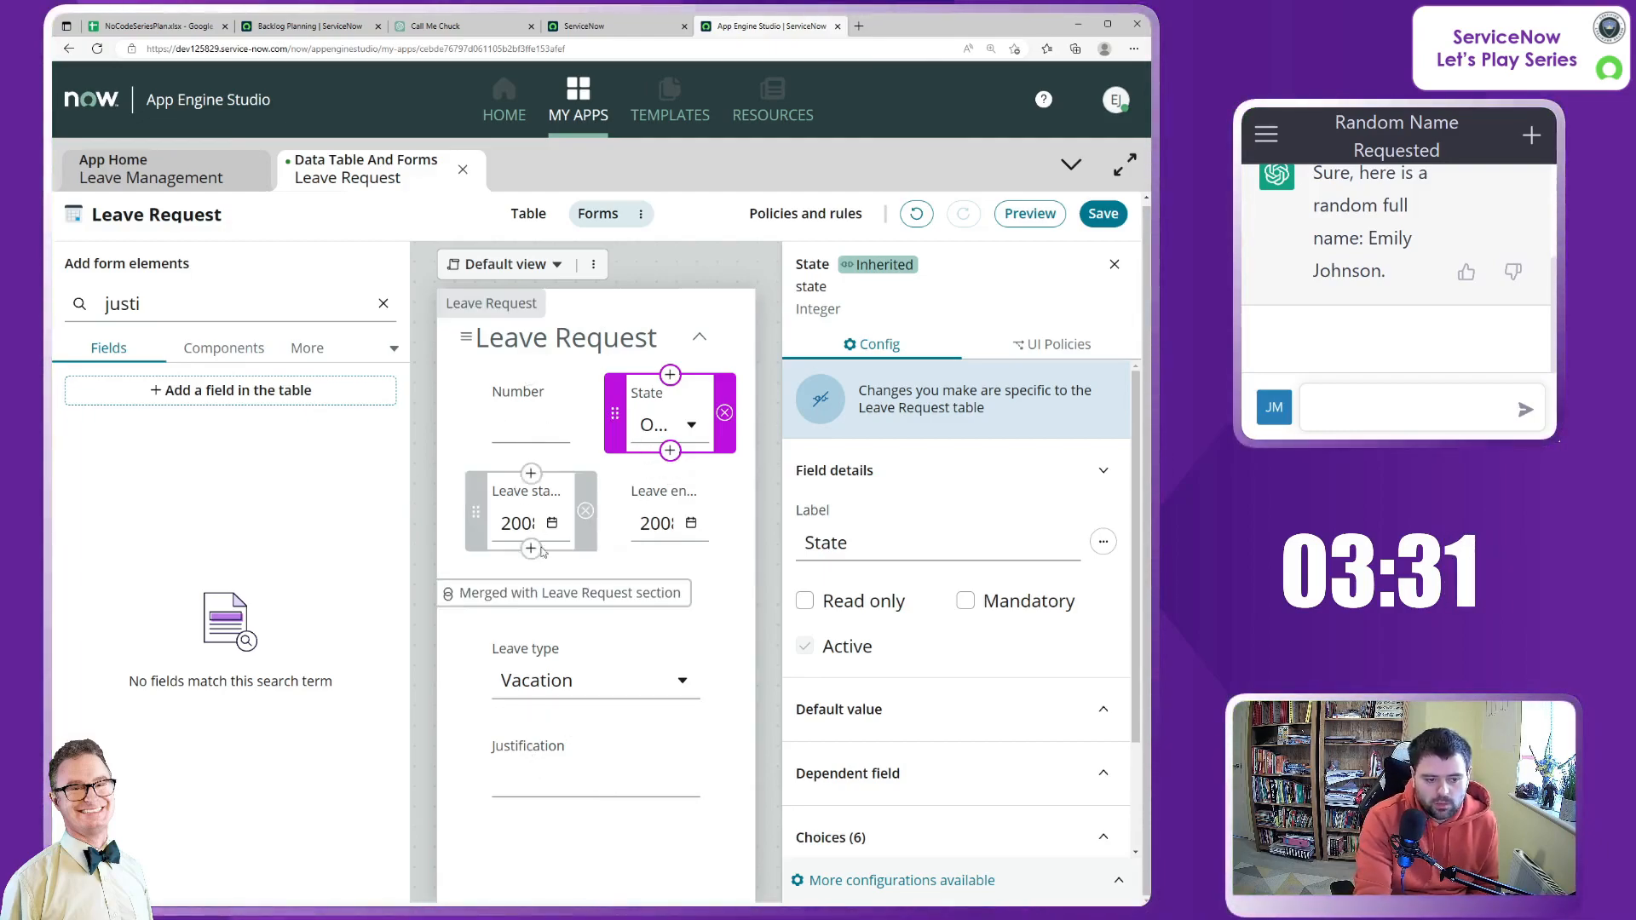
{"action": "left_click", "coordinate": [383, 305]}
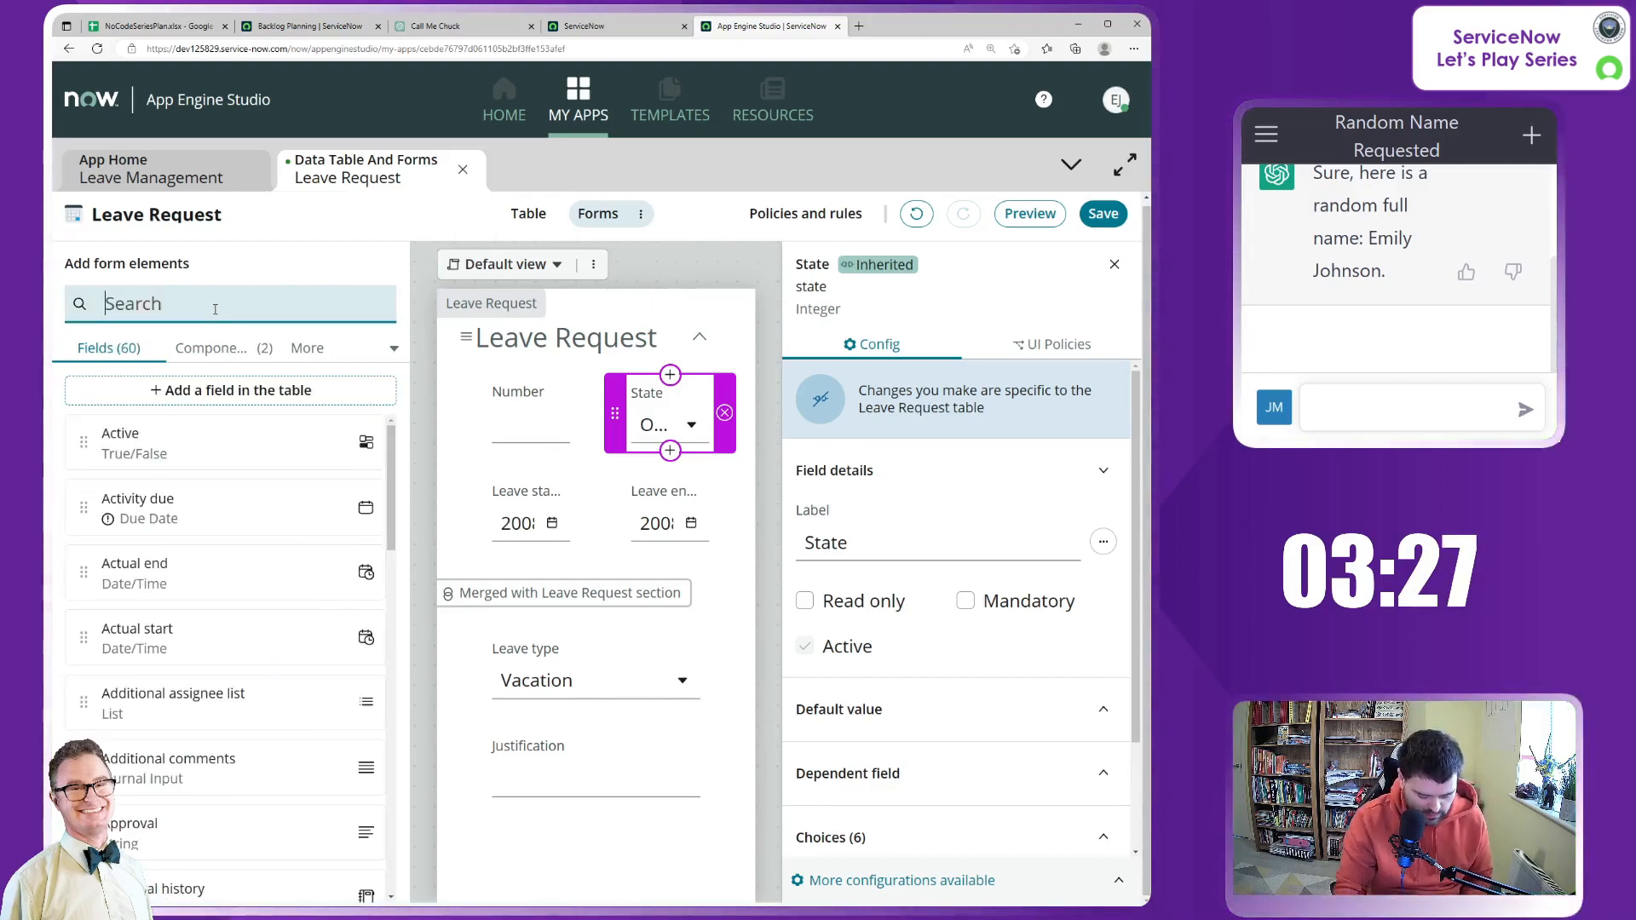
{"action": "type", "text": "open"}
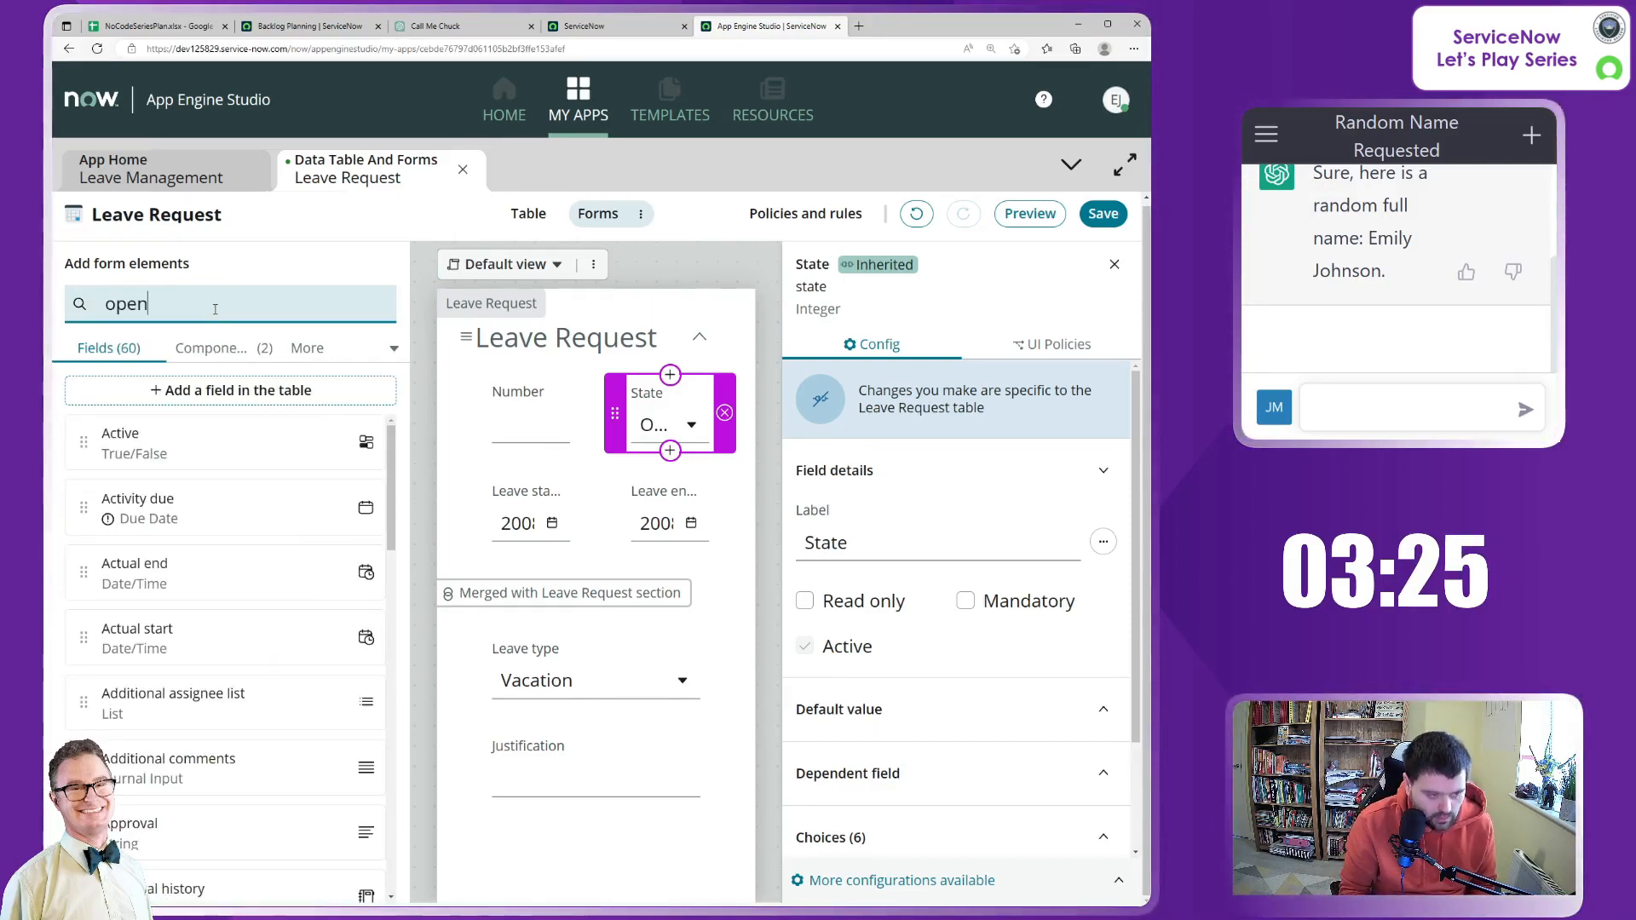
{"action": "type", "text": "ed"}
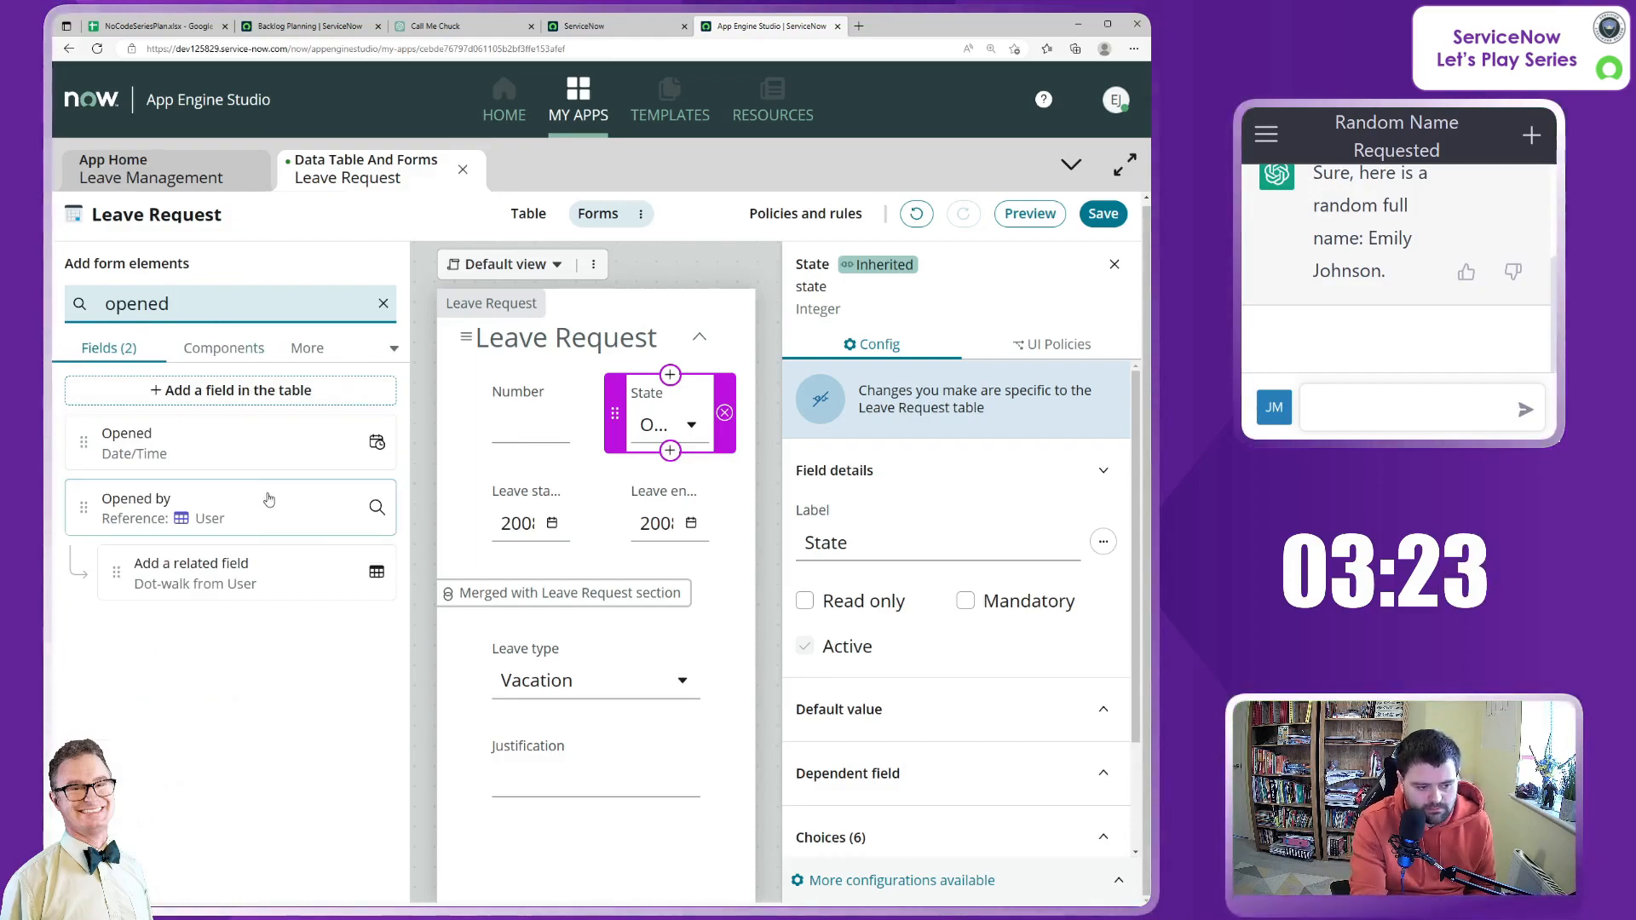
{"action": "left_click_drag", "start_coordinate": [257, 519], "coordinate": [520, 478]}
{"action": "left_click", "coordinate": [194, 310]}
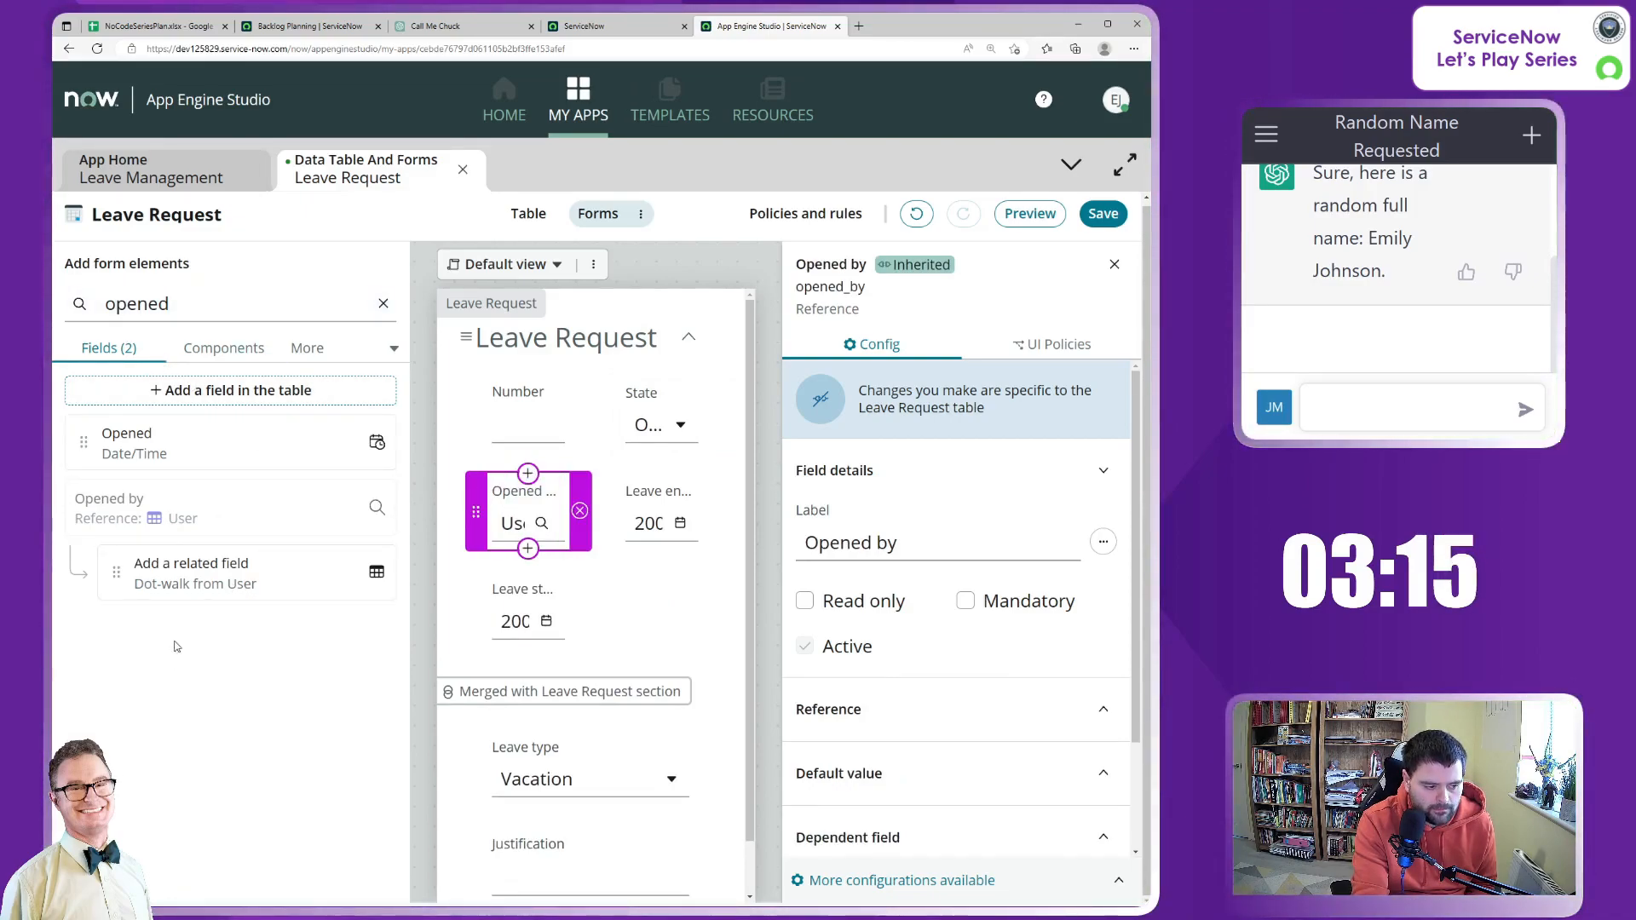
Dot-walk from the Opened by user to the Manager field and add it to the form view.
{"action": "left_click", "coordinate": [135, 582]}
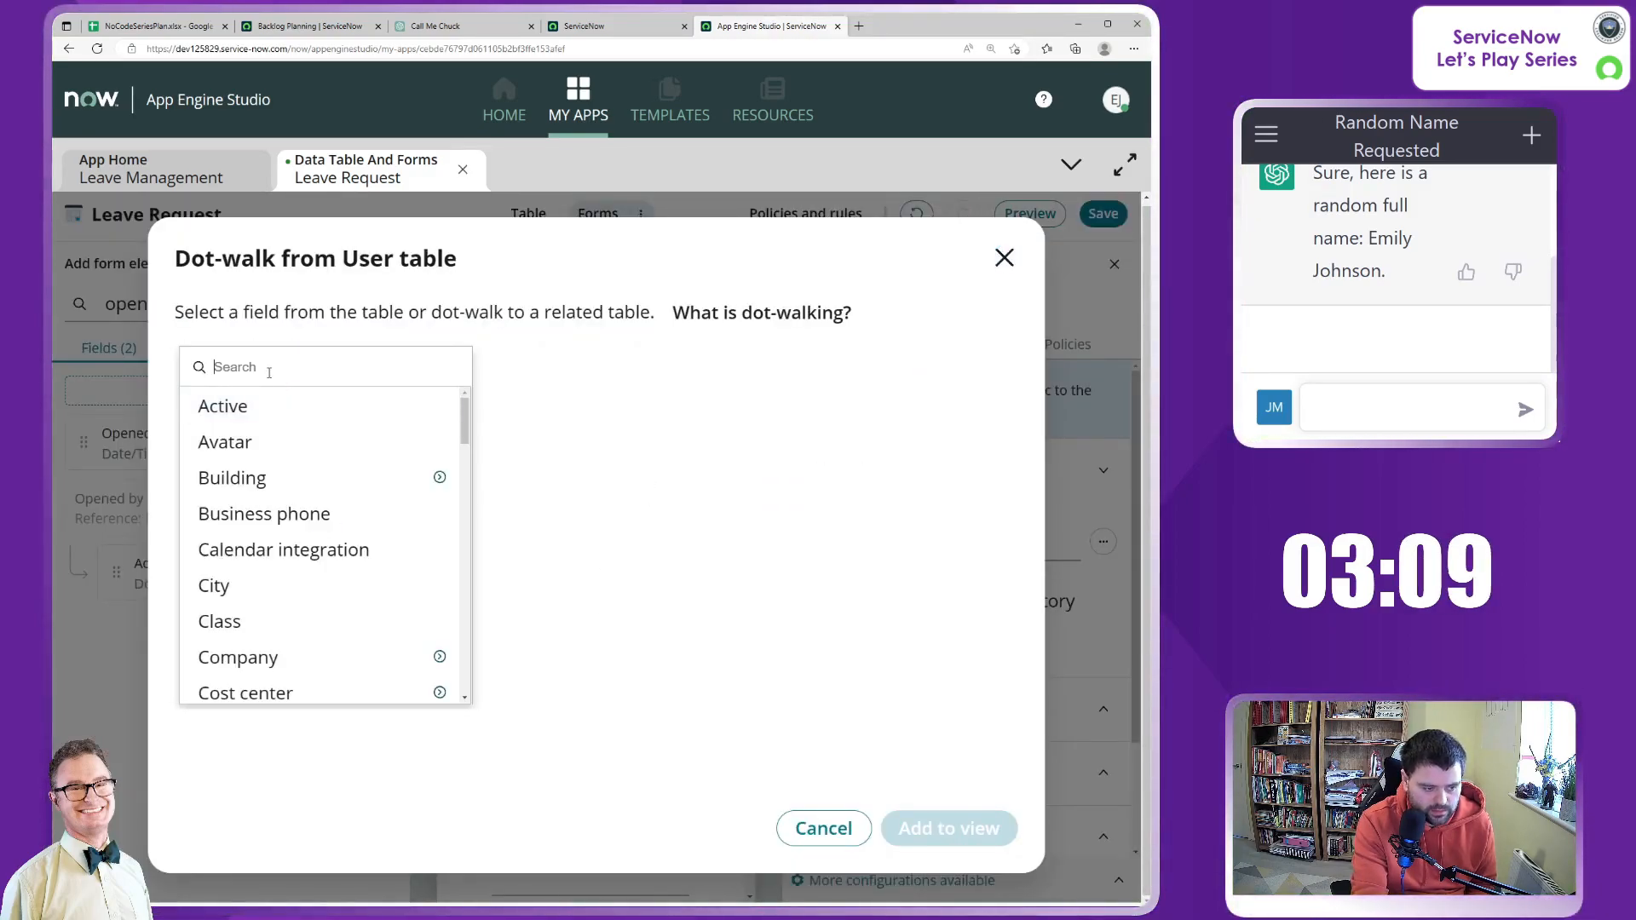
{"action": "type", "text": "manager"}
{"action": "left_click", "coordinate": [278, 409]}
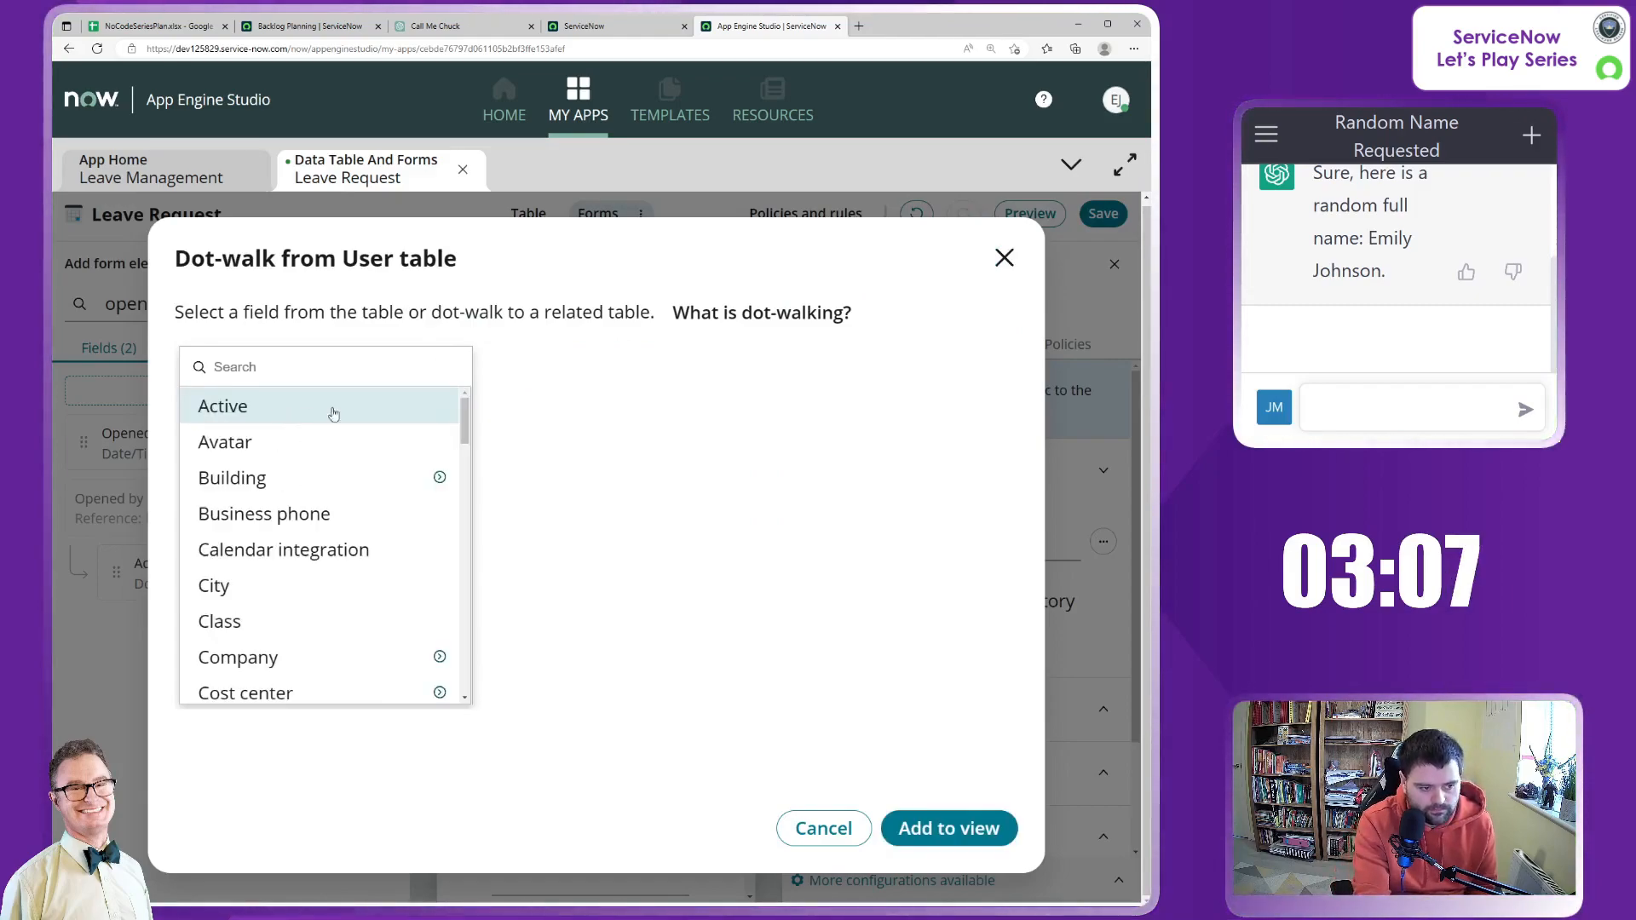
{"action": "left_click", "coordinate": [948, 828]}
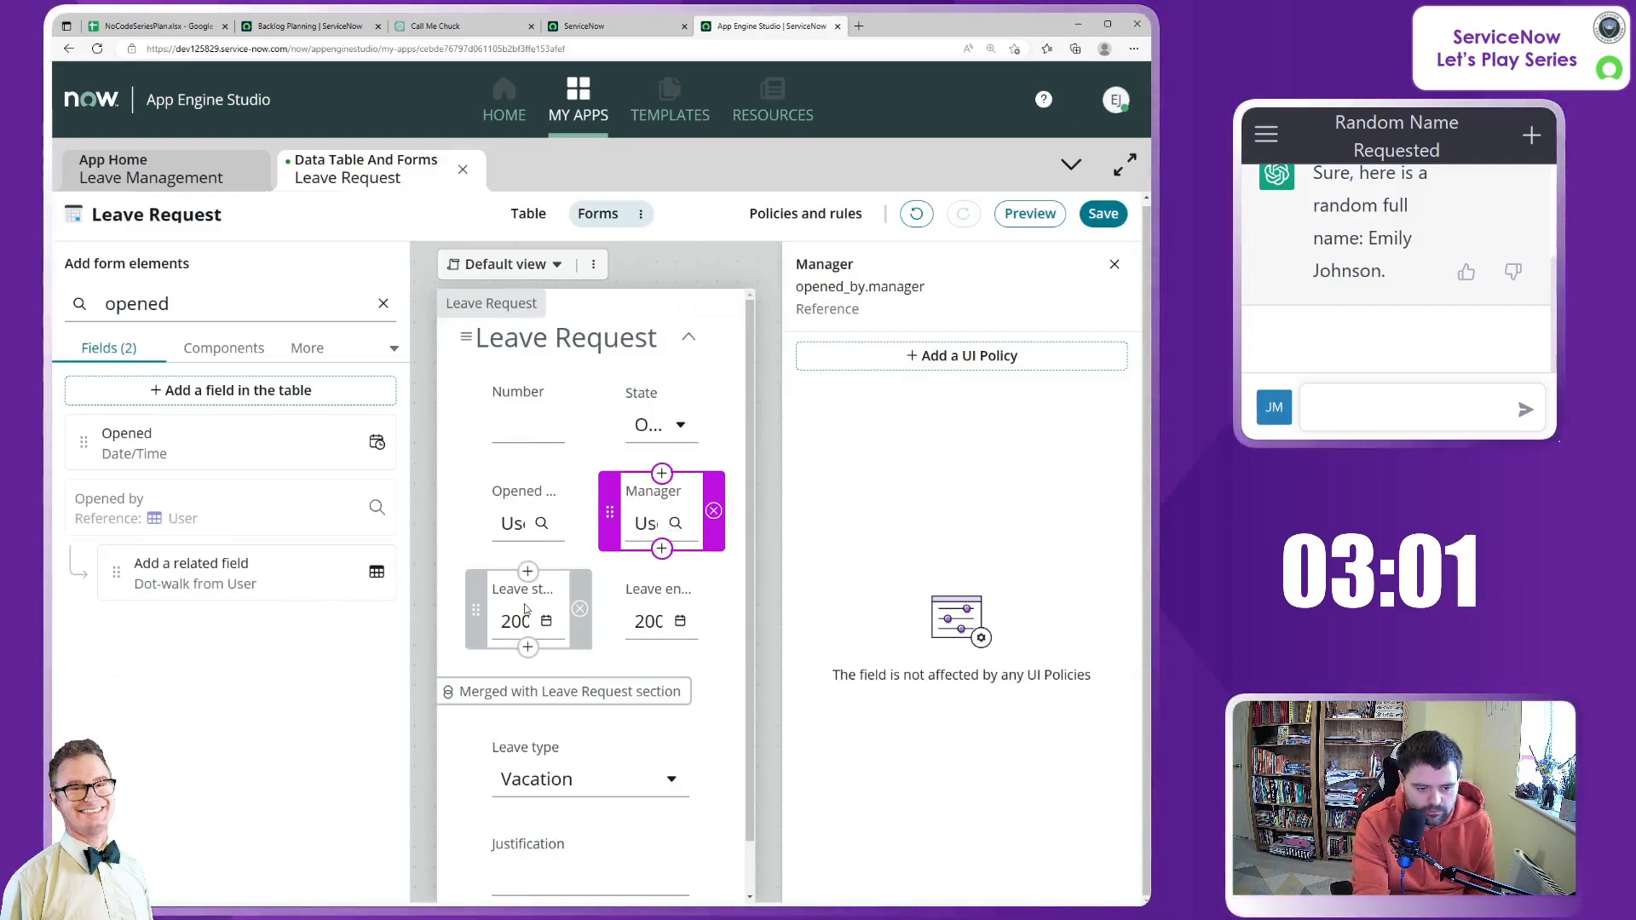
Close the Manager field's properties and review the full form layout and the other categories of form elements.
{"action": "scroll", "coordinate": [565, 713], "scroll_direction": "down", "scroll_amount": 1}
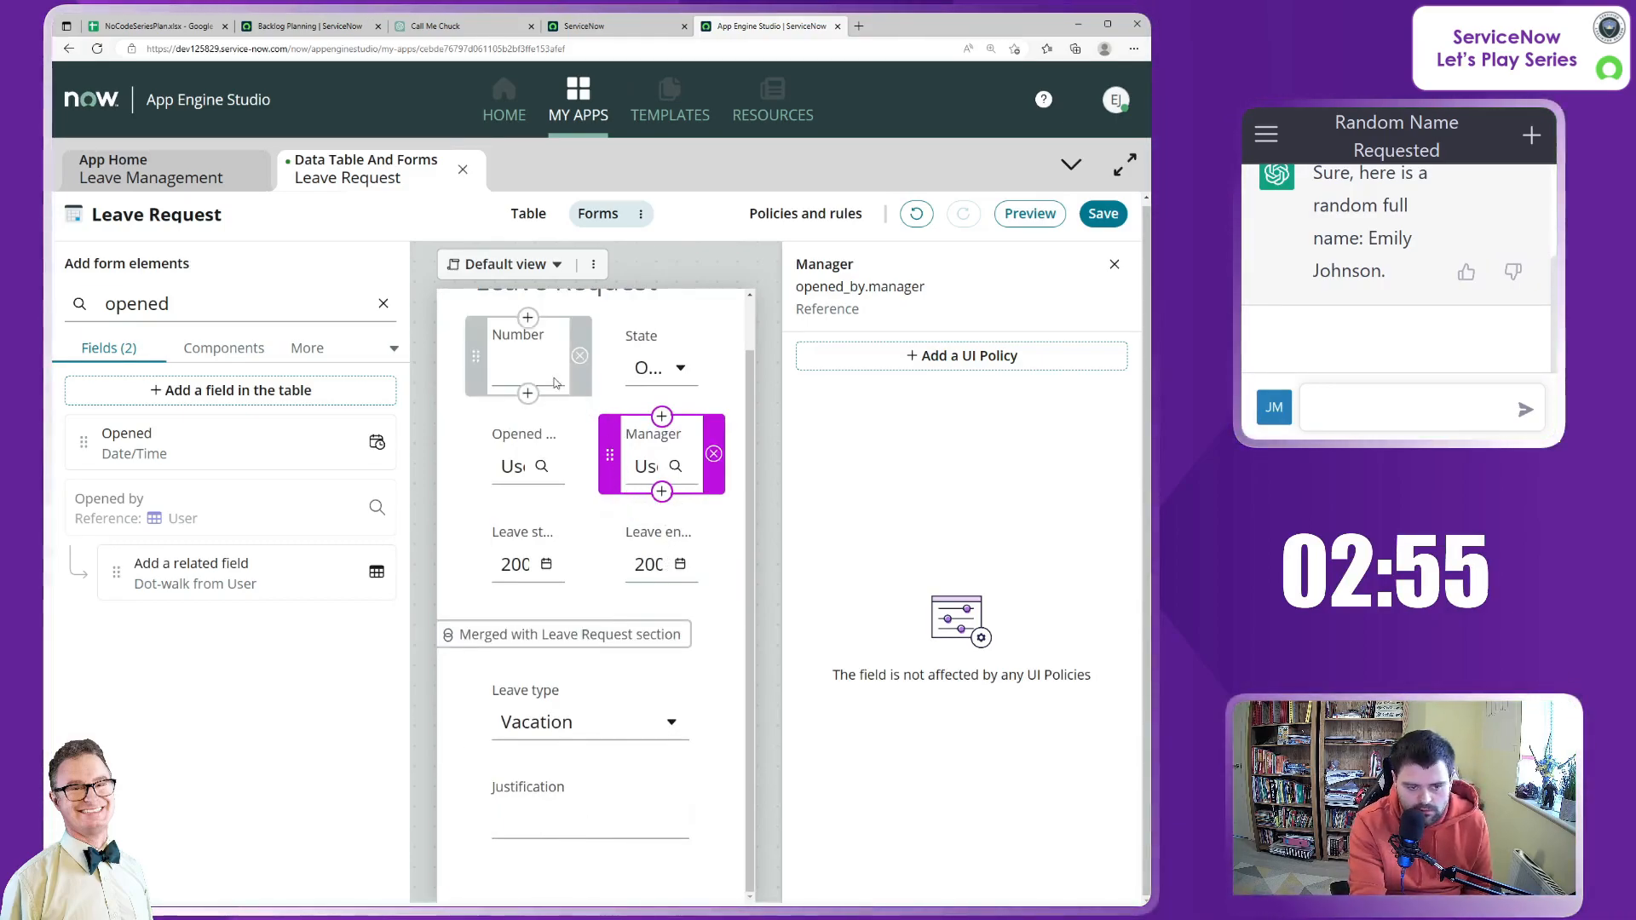
{"action": "scroll", "coordinate": [568, 576], "scroll_direction": "up", "scroll_amount": 1}
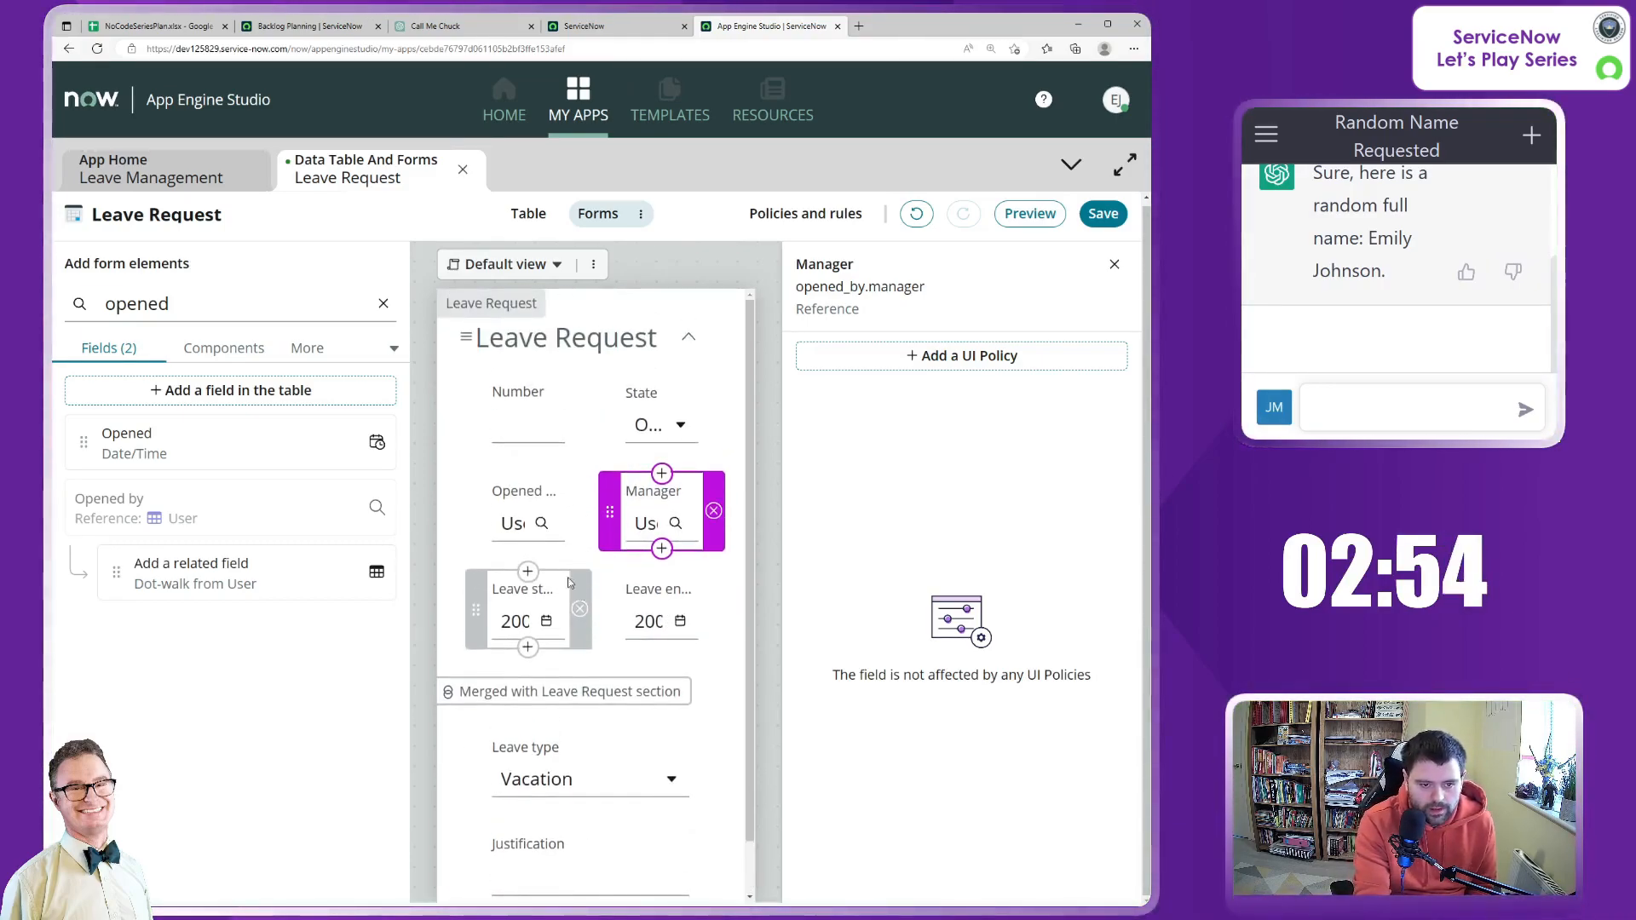
{"action": "left_click", "coordinate": [1113, 267]}
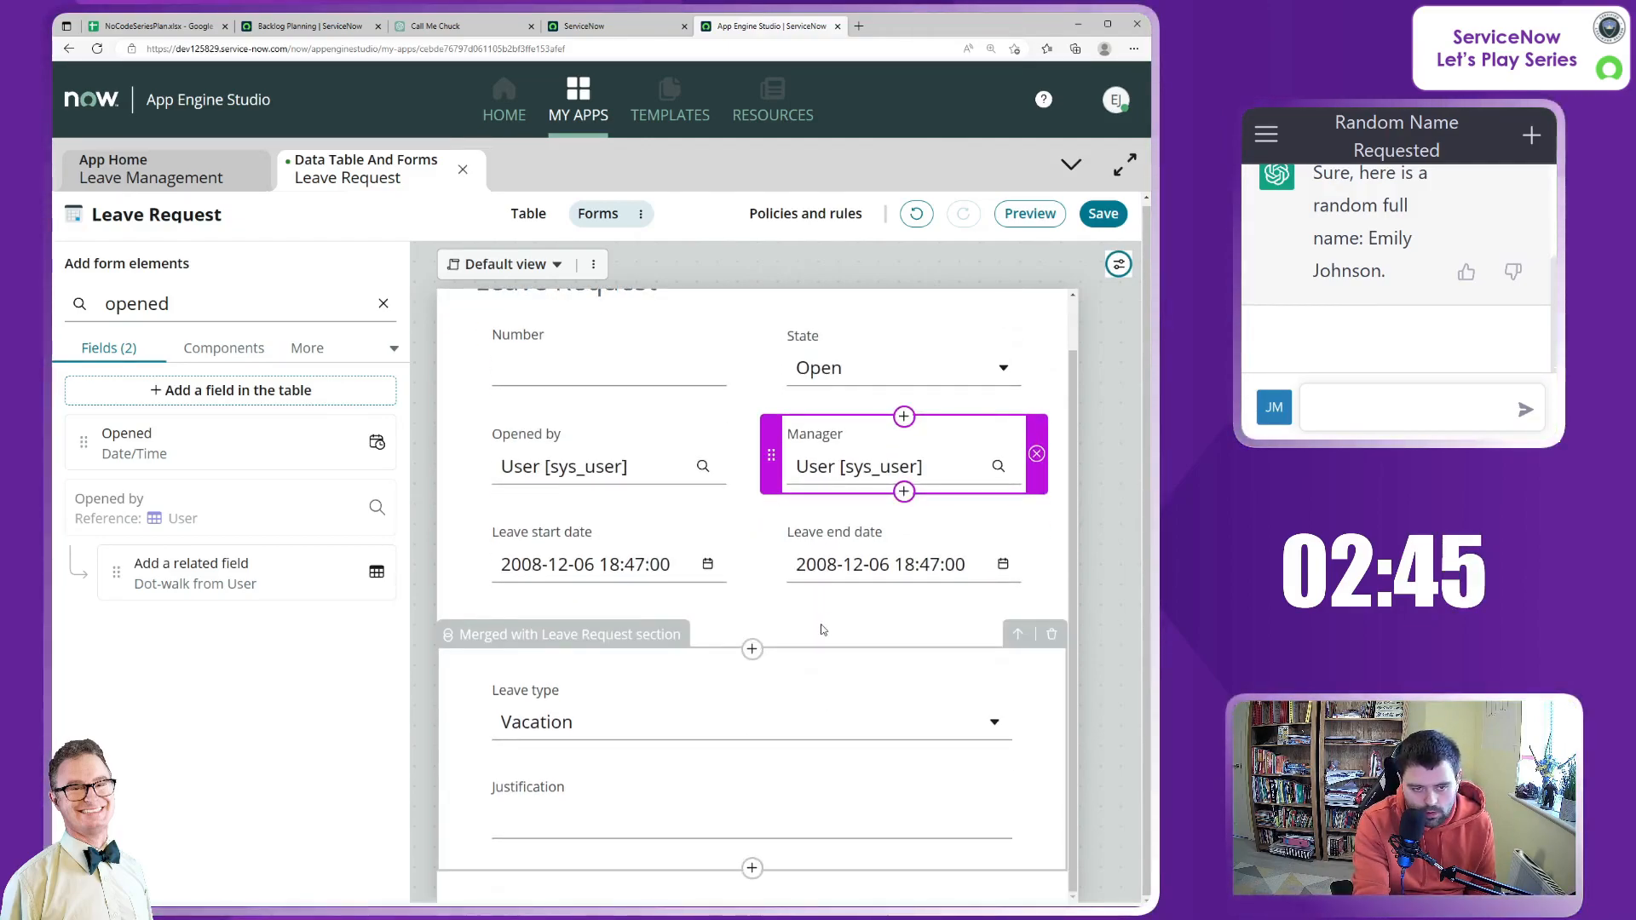
{"action": "scroll", "coordinate": [691, 699], "scroll_direction": "up", "scroll_amount": 1}
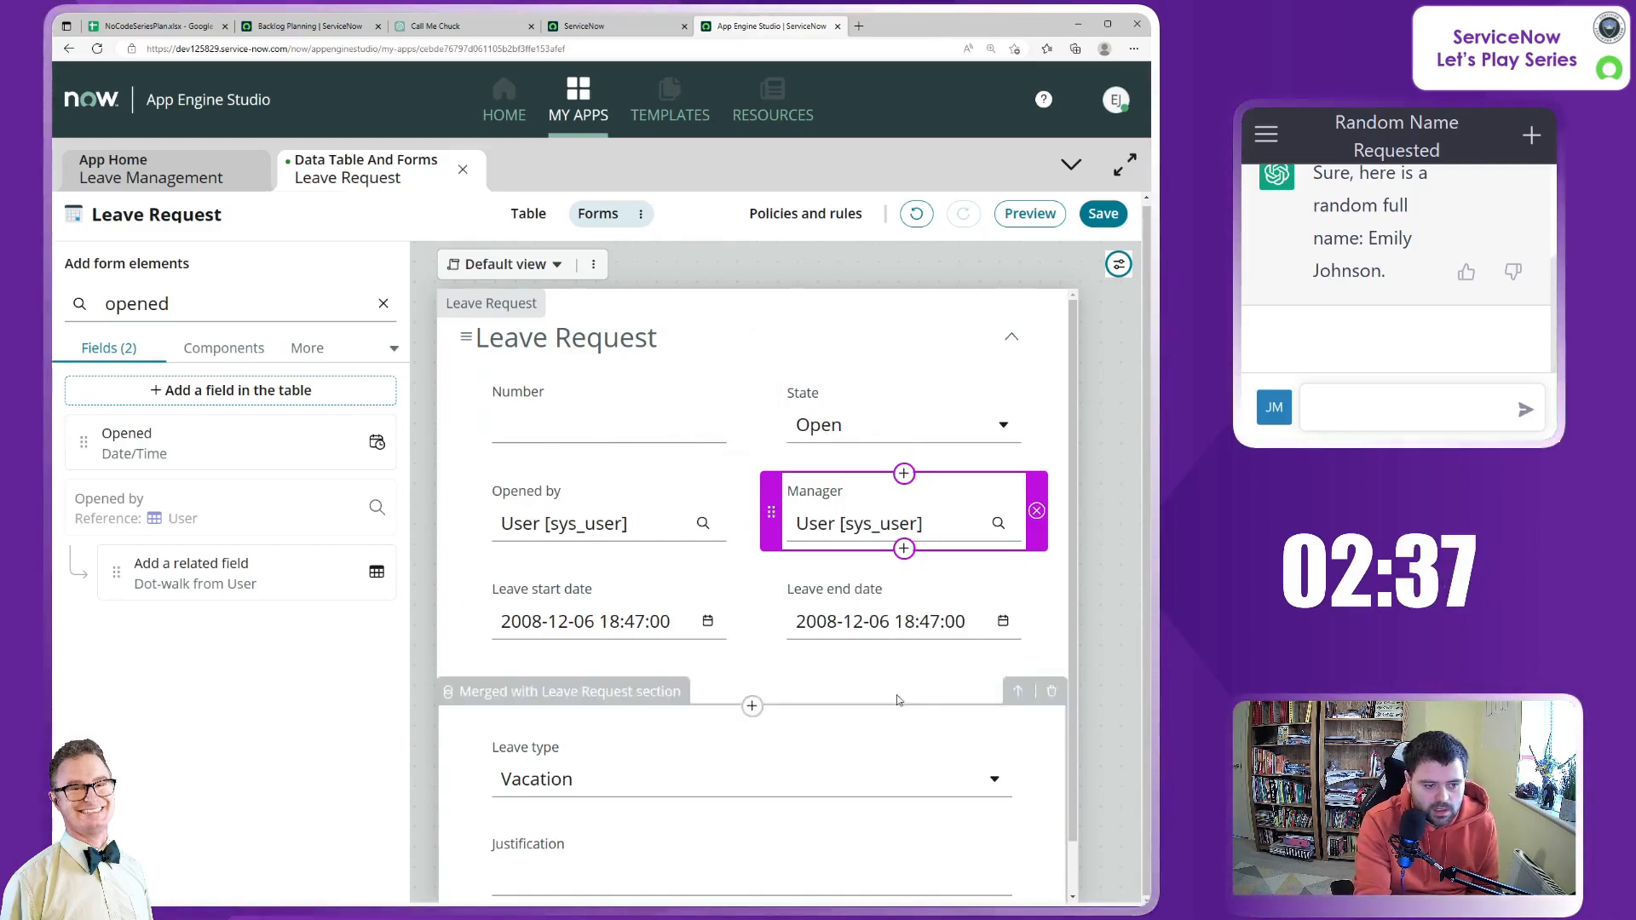
{"action": "scroll", "coordinate": [889, 718], "scroll_direction": "down", "scroll_amount": 1}
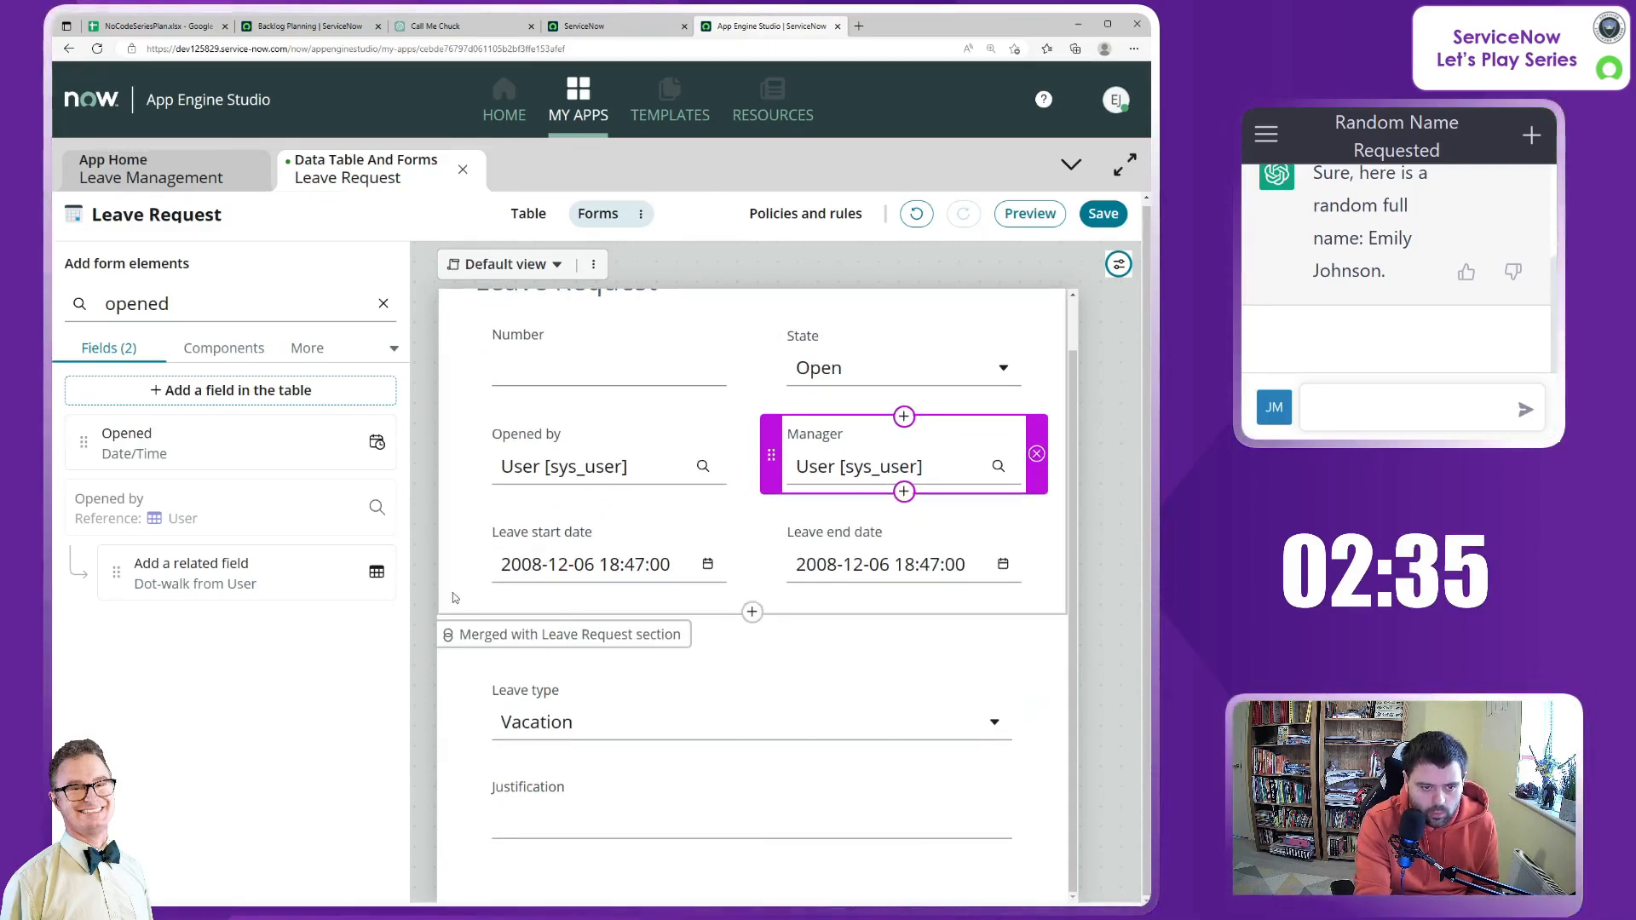
{"action": "left_click", "coordinate": [219, 359]}
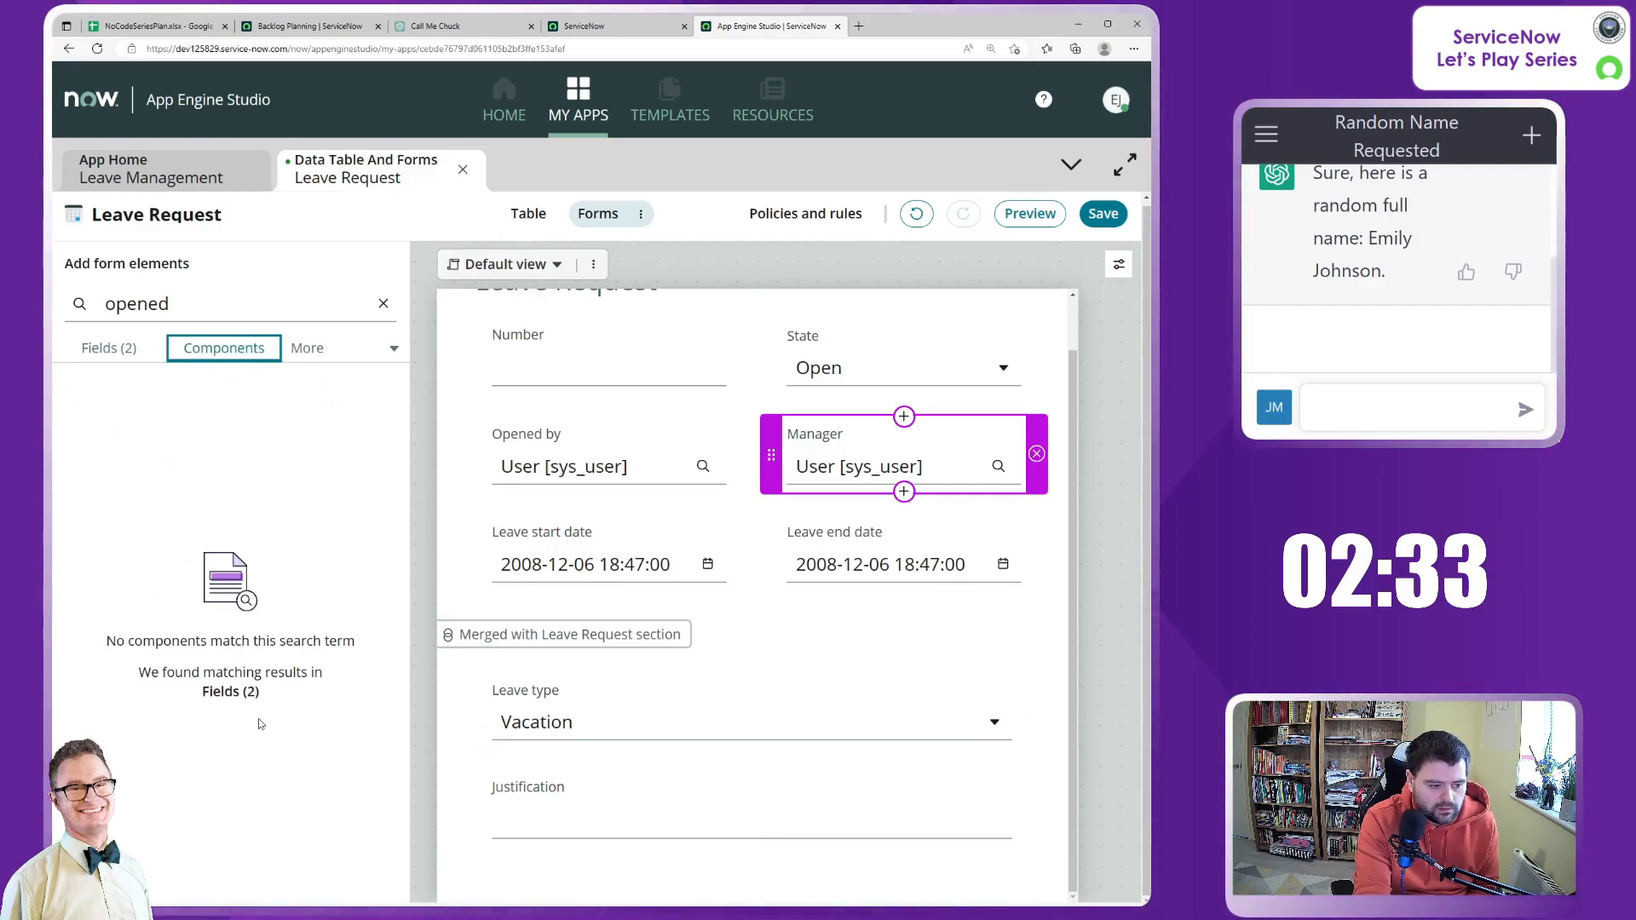
{"action": "left_click", "coordinate": [320, 352]}
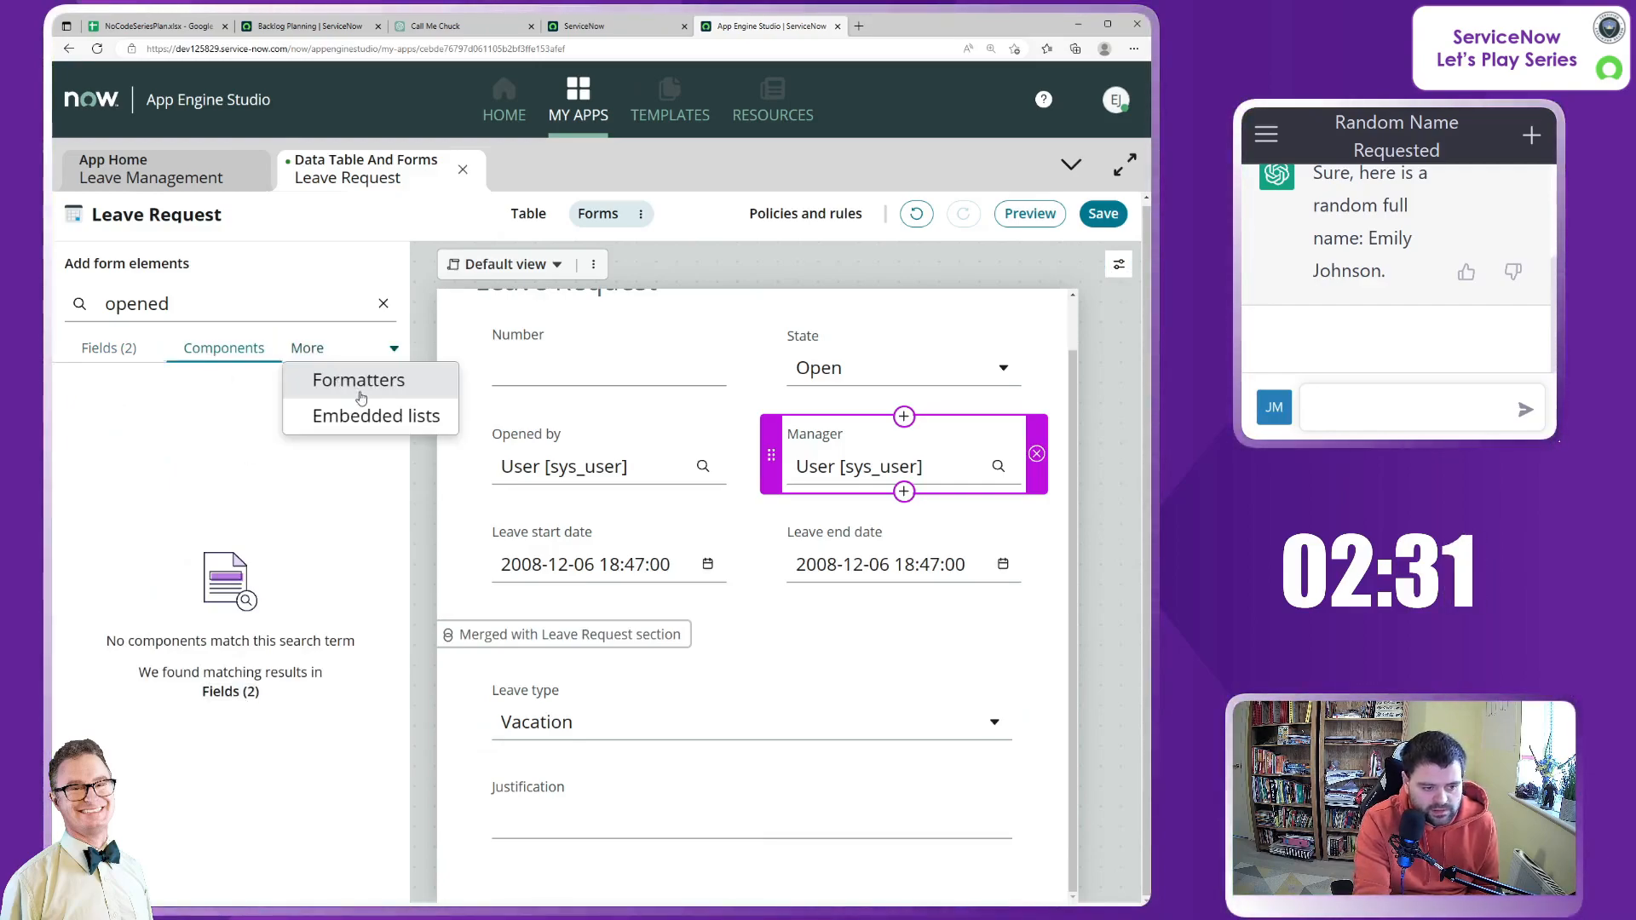
{"action": "left_click", "coordinate": [135, 351]}
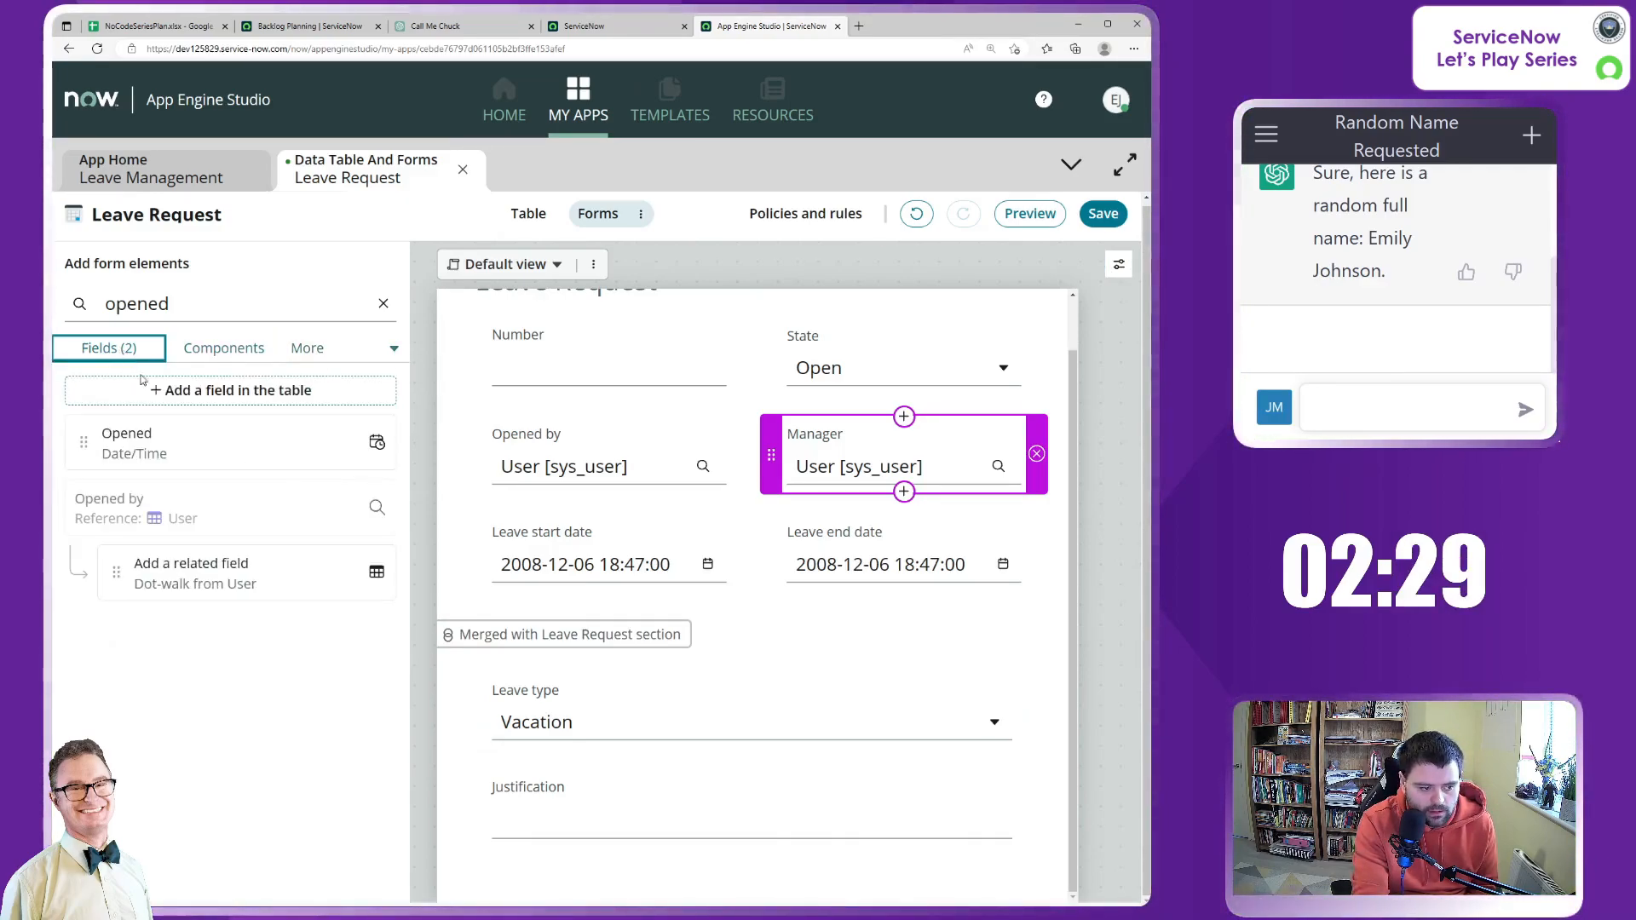
{"action": "left_click", "coordinate": [217, 766]}
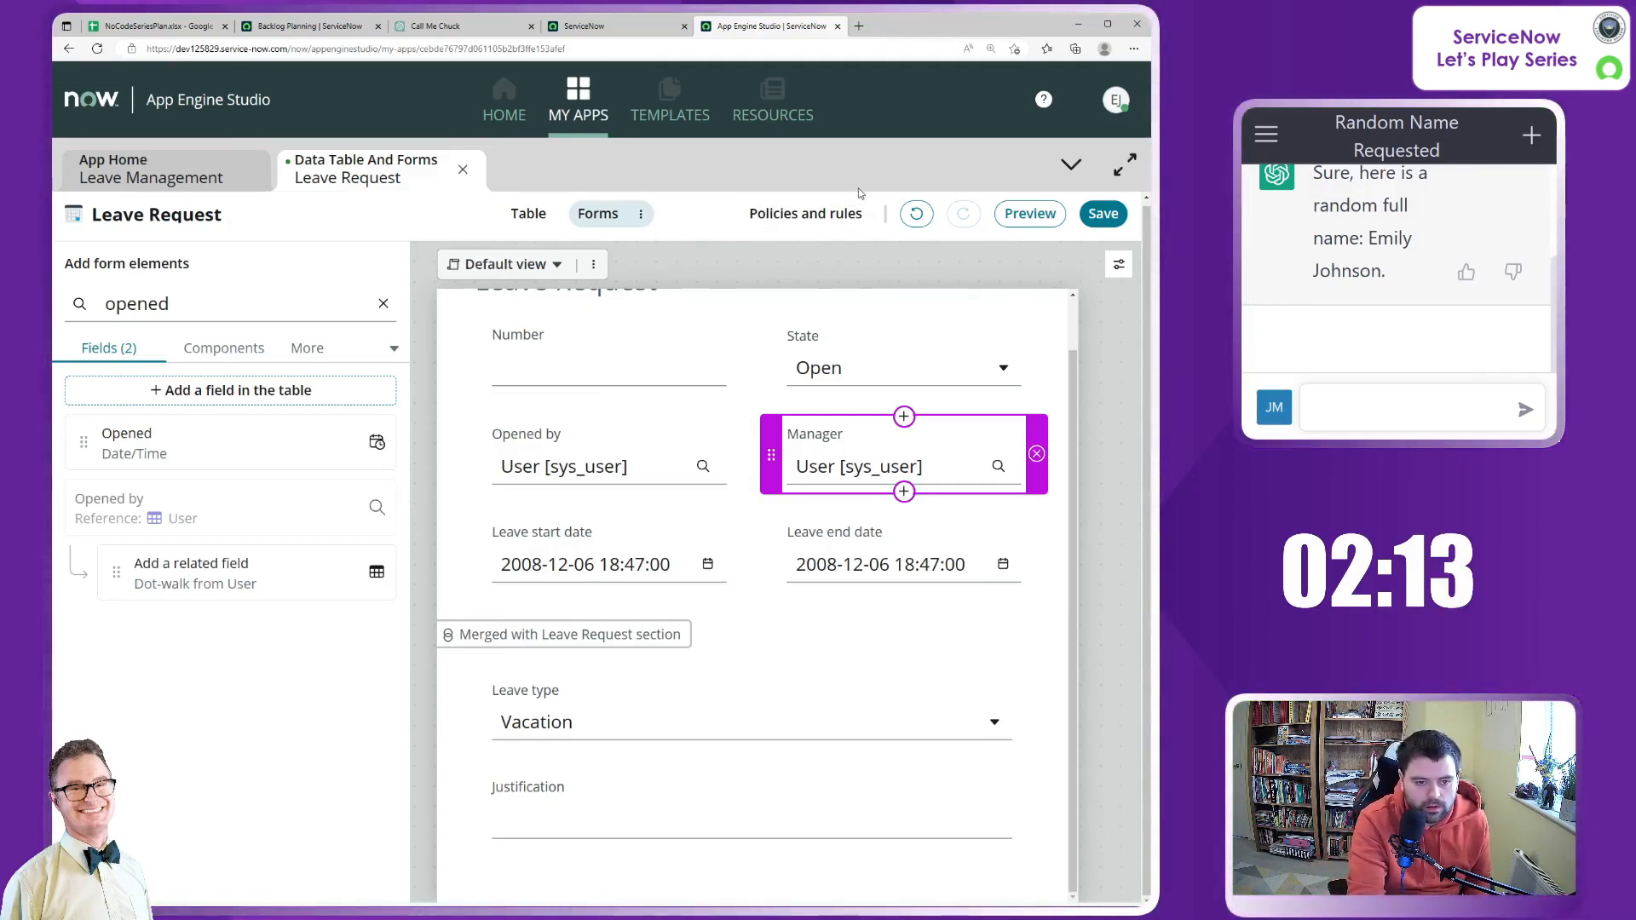
Review the table's UI policies, client scripts and workspace view rules, and return to the form design.
{"action": "left_click", "coordinate": [834, 215]}
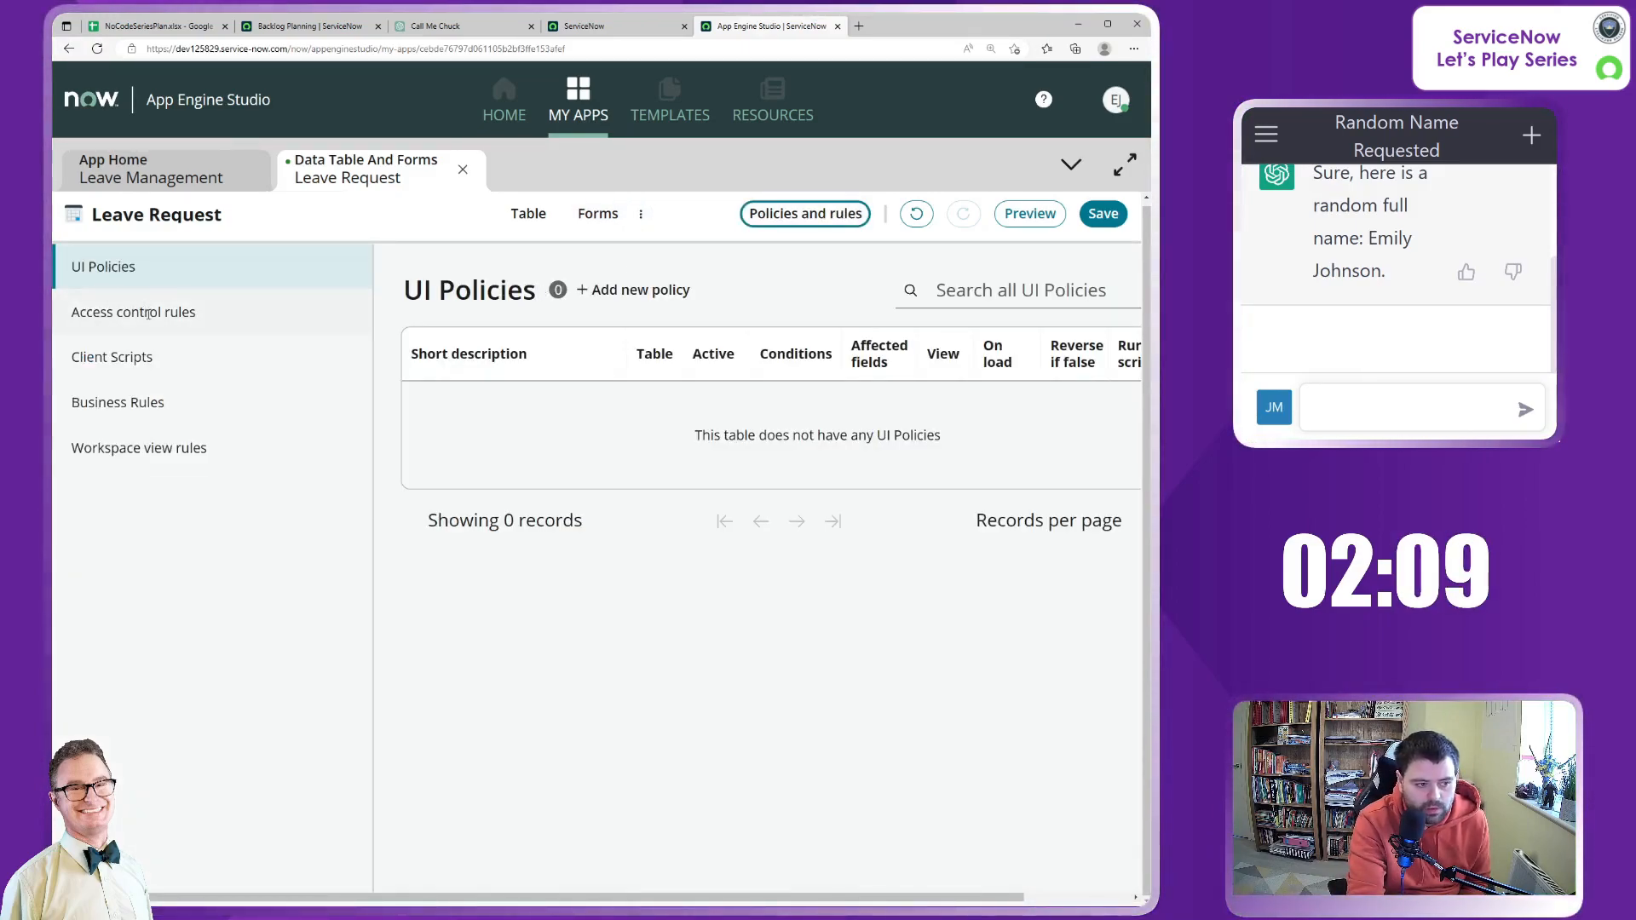
{"action": "left_click", "coordinate": [145, 446]}
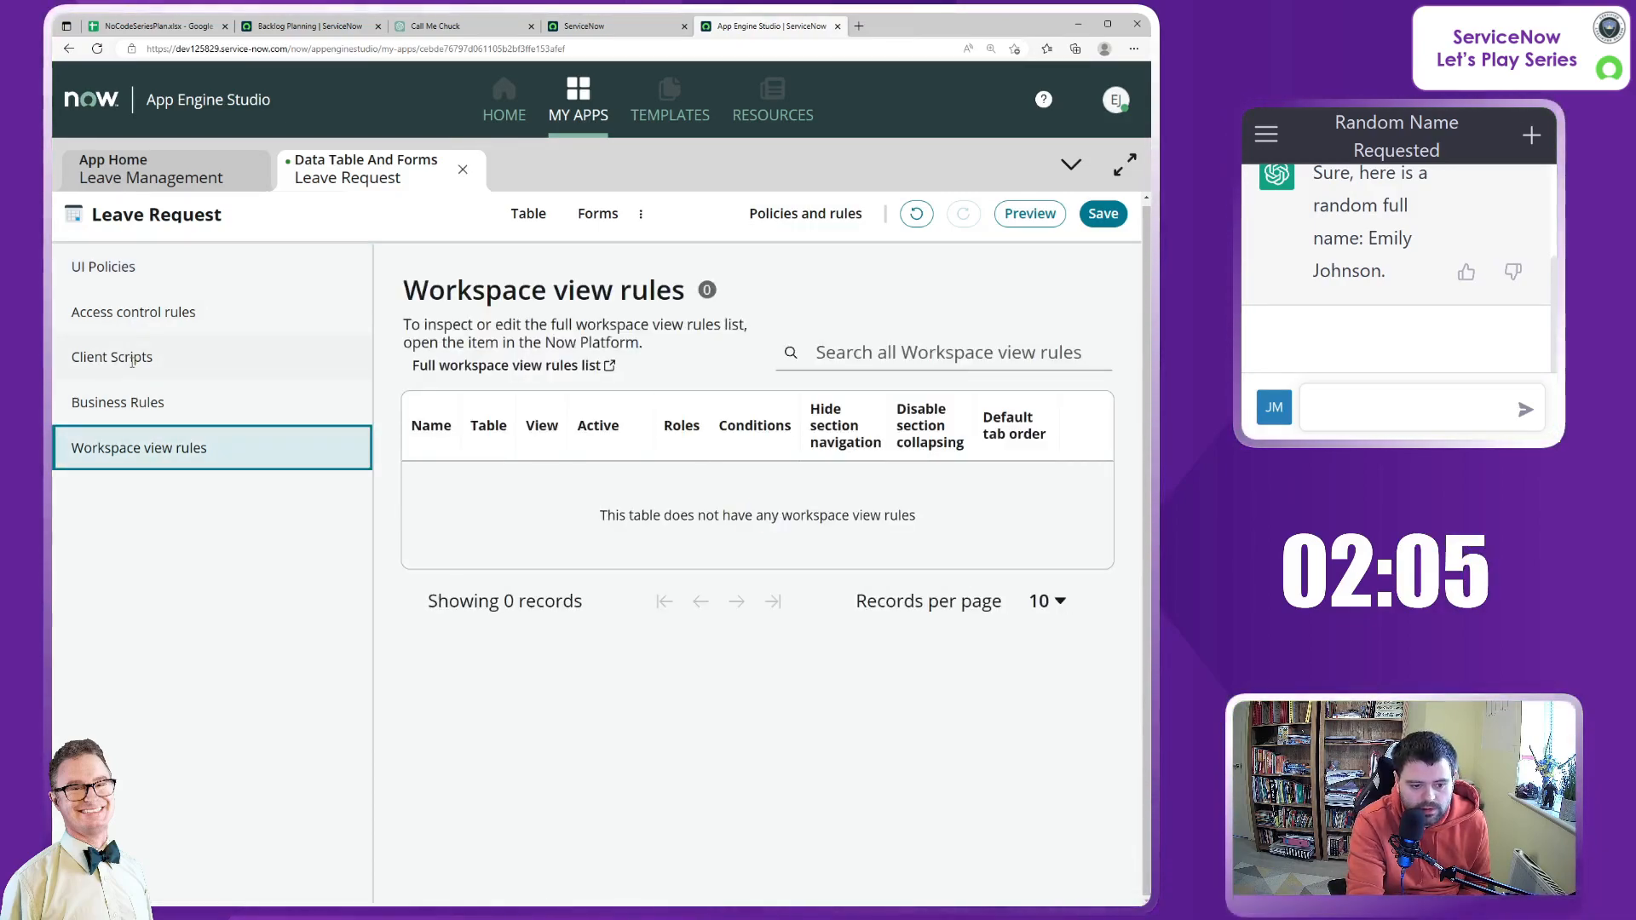
{"action": "left_click", "coordinate": [132, 360]}
{"action": "left_click", "coordinate": [137, 274]}
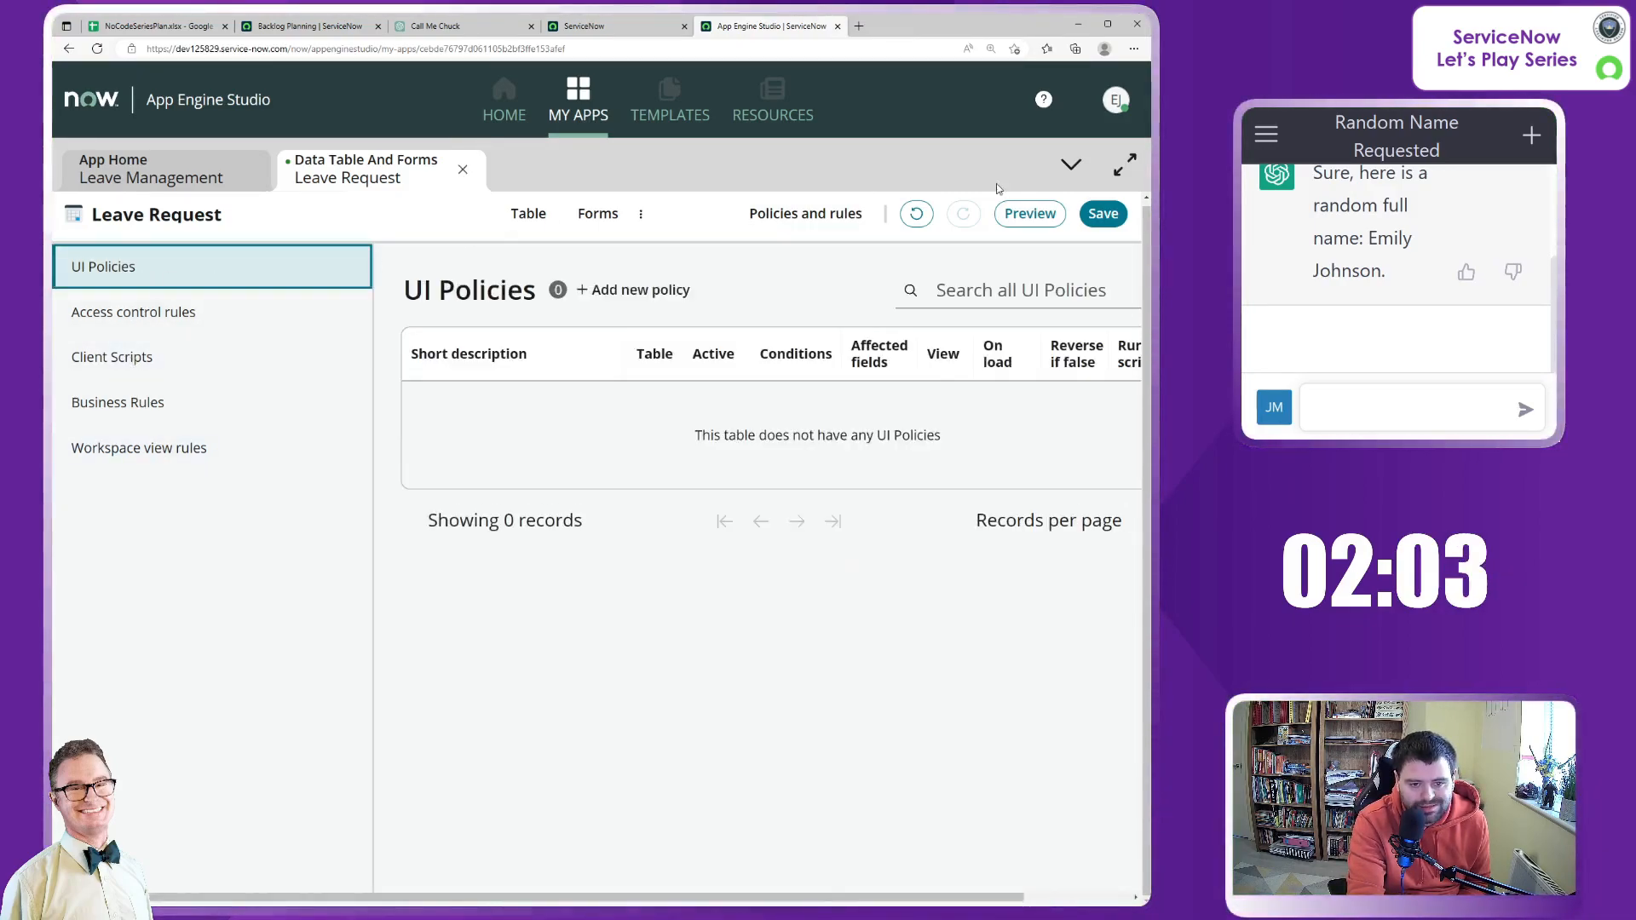
{"action": "left_click", "coordinate": [598, 214]}
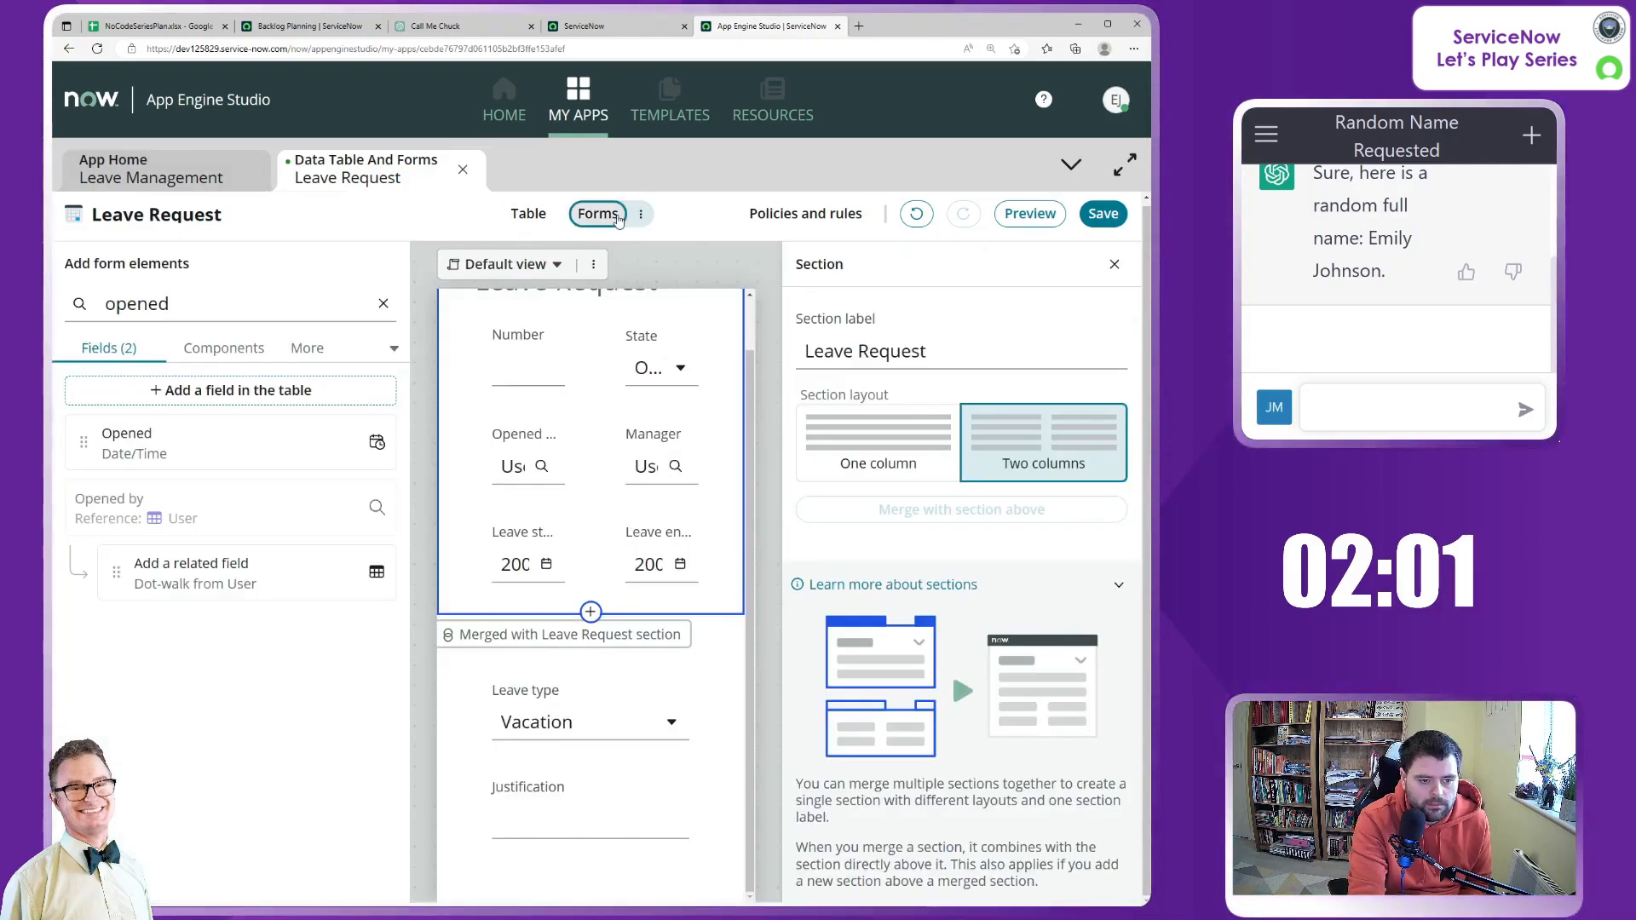
{"action": "left_click", "coordinate": [640, 215]}
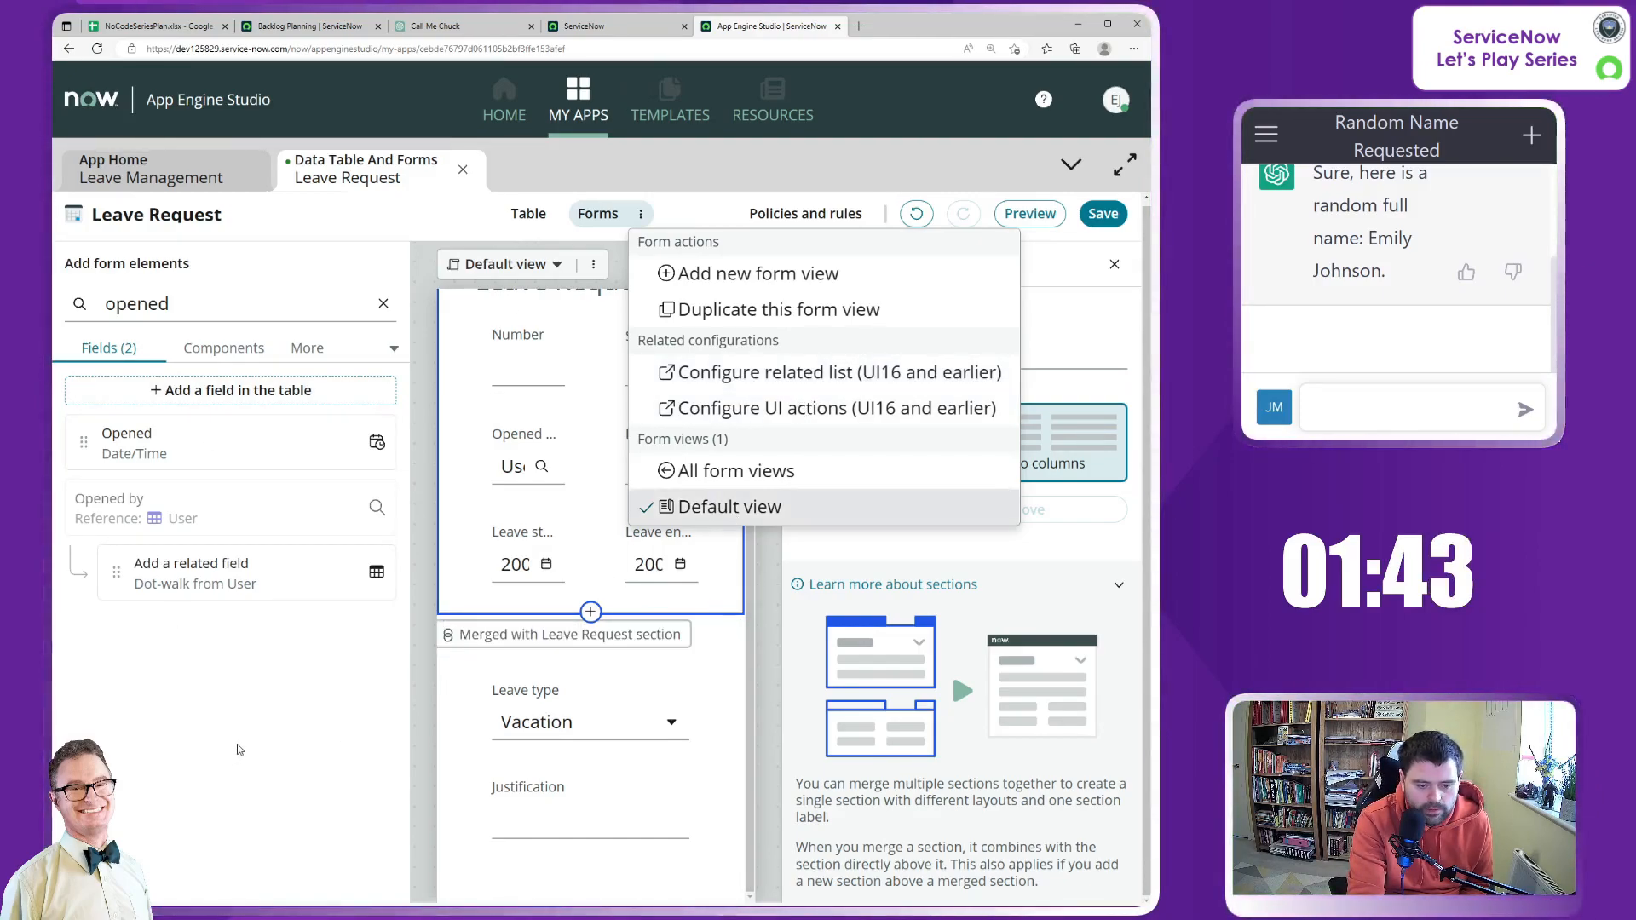
{"action": "left_click", "coordinate": [242, 750]}
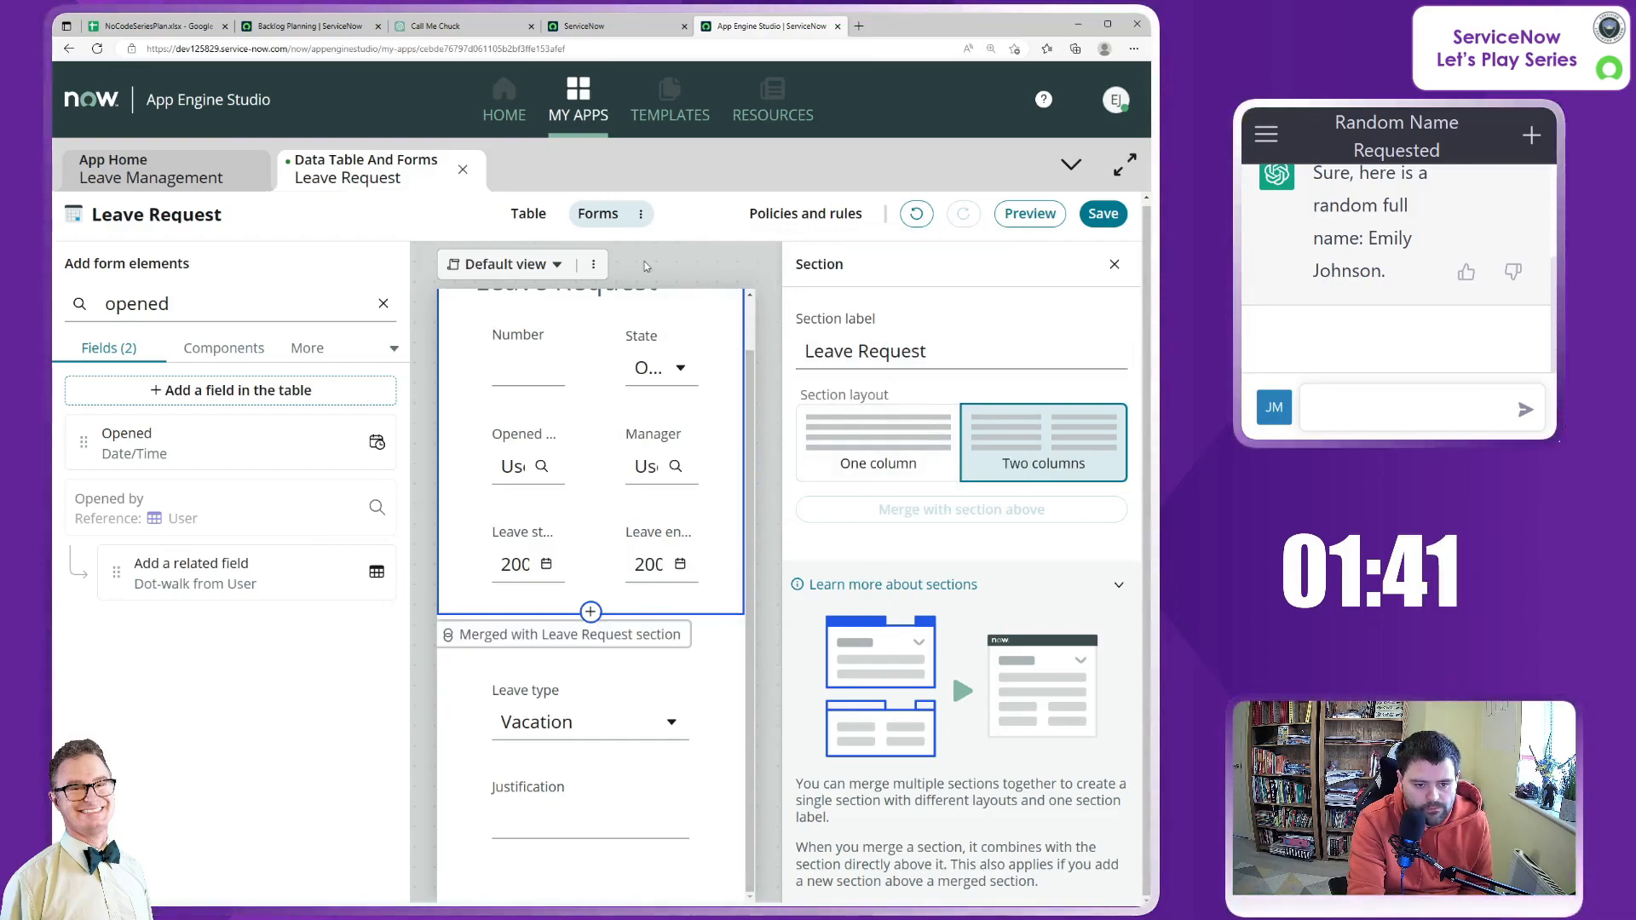
Open the choice list of the form's State field for editing.
{"action": "left_click", "coordinate": [650, 369]}
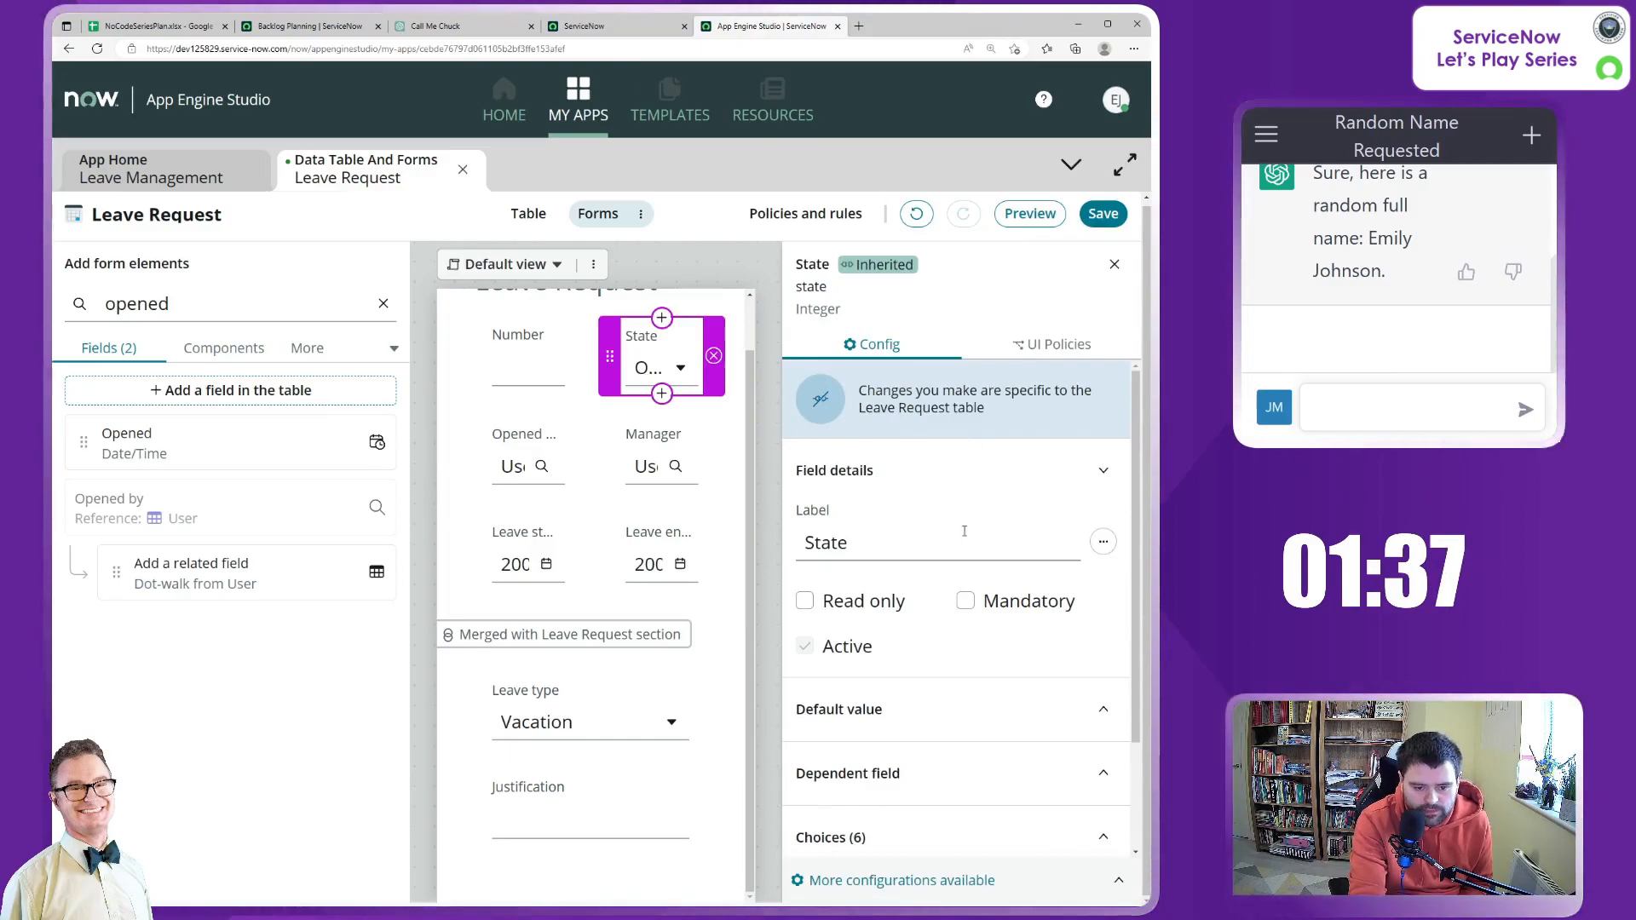
{"action": "scroll", "coordinate": [969, 537], "scroll_direction": "down", "scroll_amount": 2}
{"action": "left_click", "coordinate": [1091, 704]}
{"action": "scroll", "coordinate": [991, 571], "scroll_direction": "down", "scroll_amount": 5}
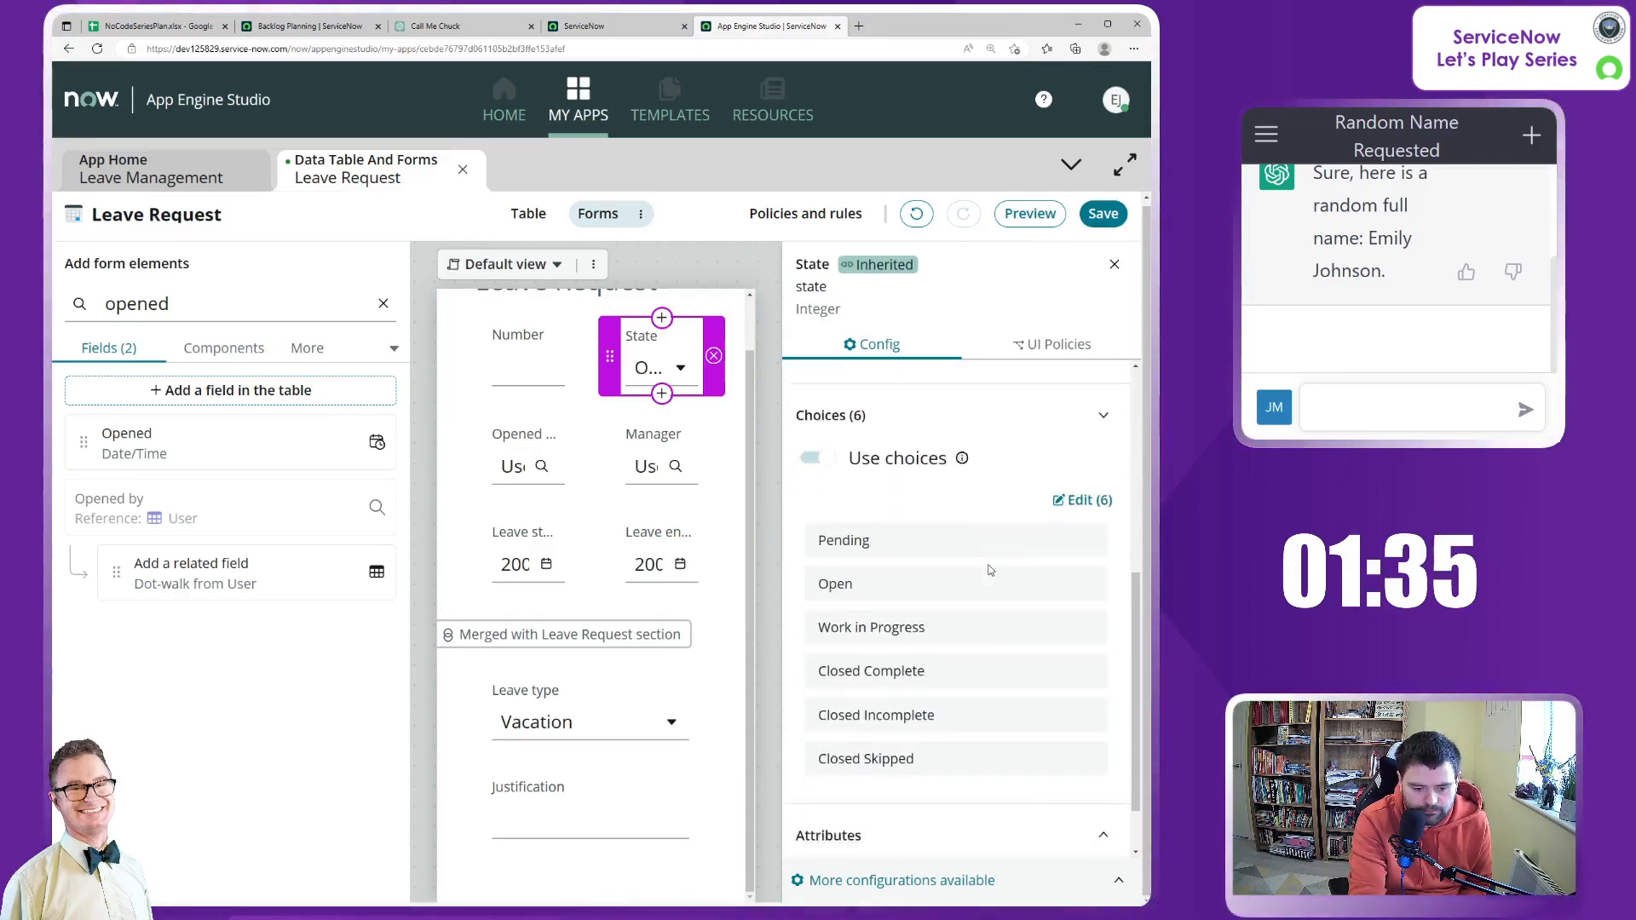
{"action": "left_click", "coordinate": [1084, 426]}
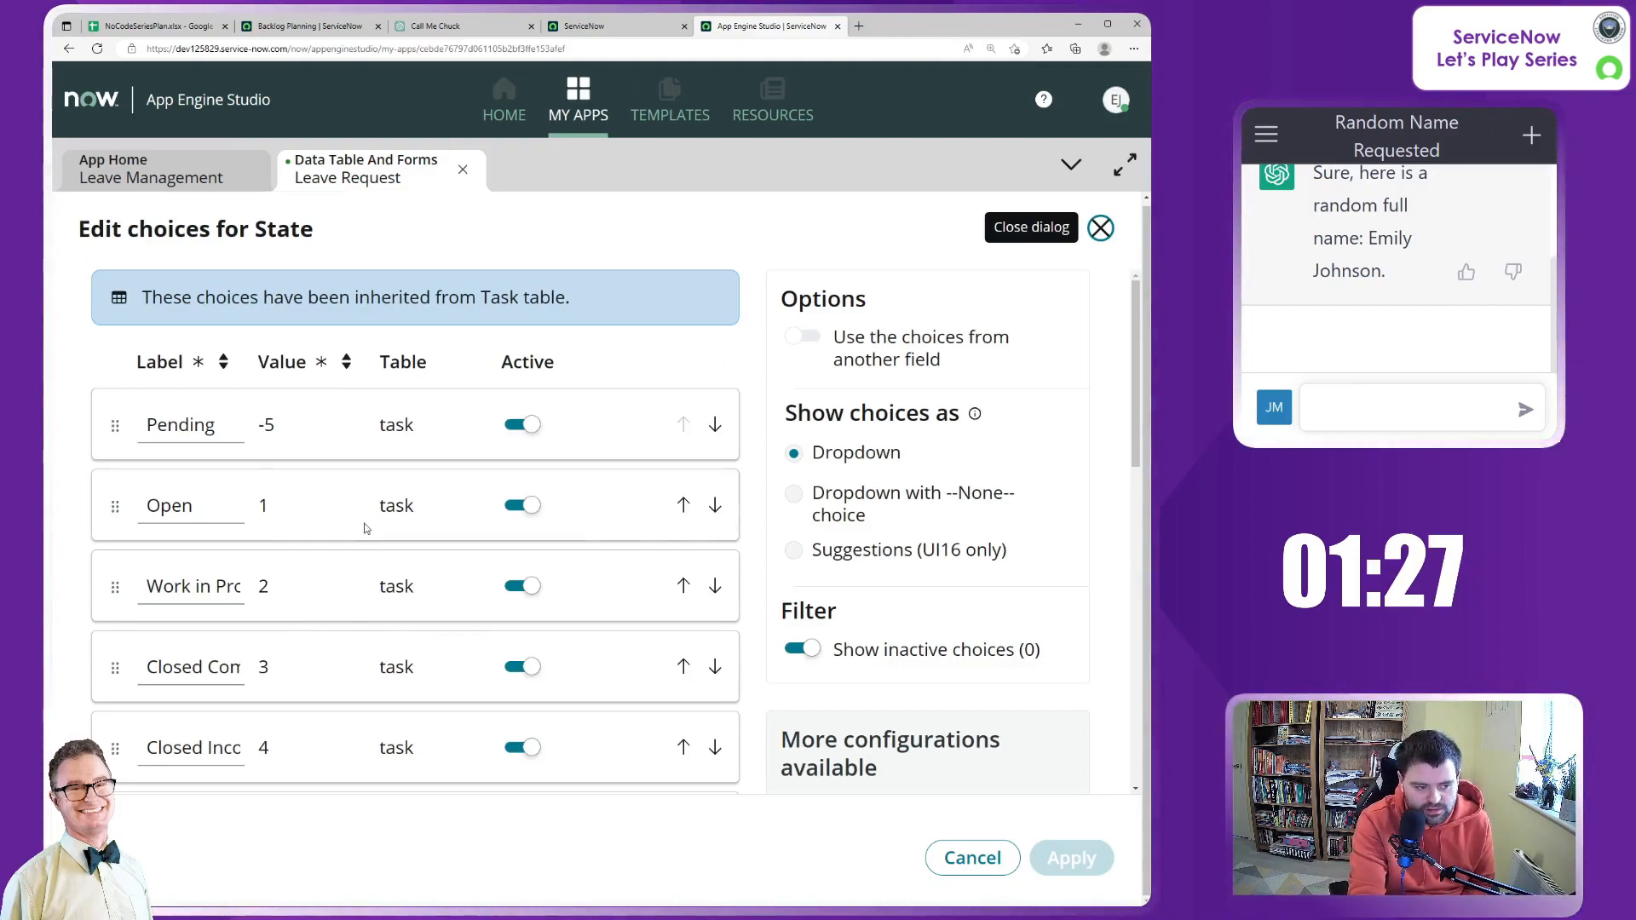
Relabel the Pending choice of the State field as Requested.
{"action": "left_click", "coordinate": [218, 428]}
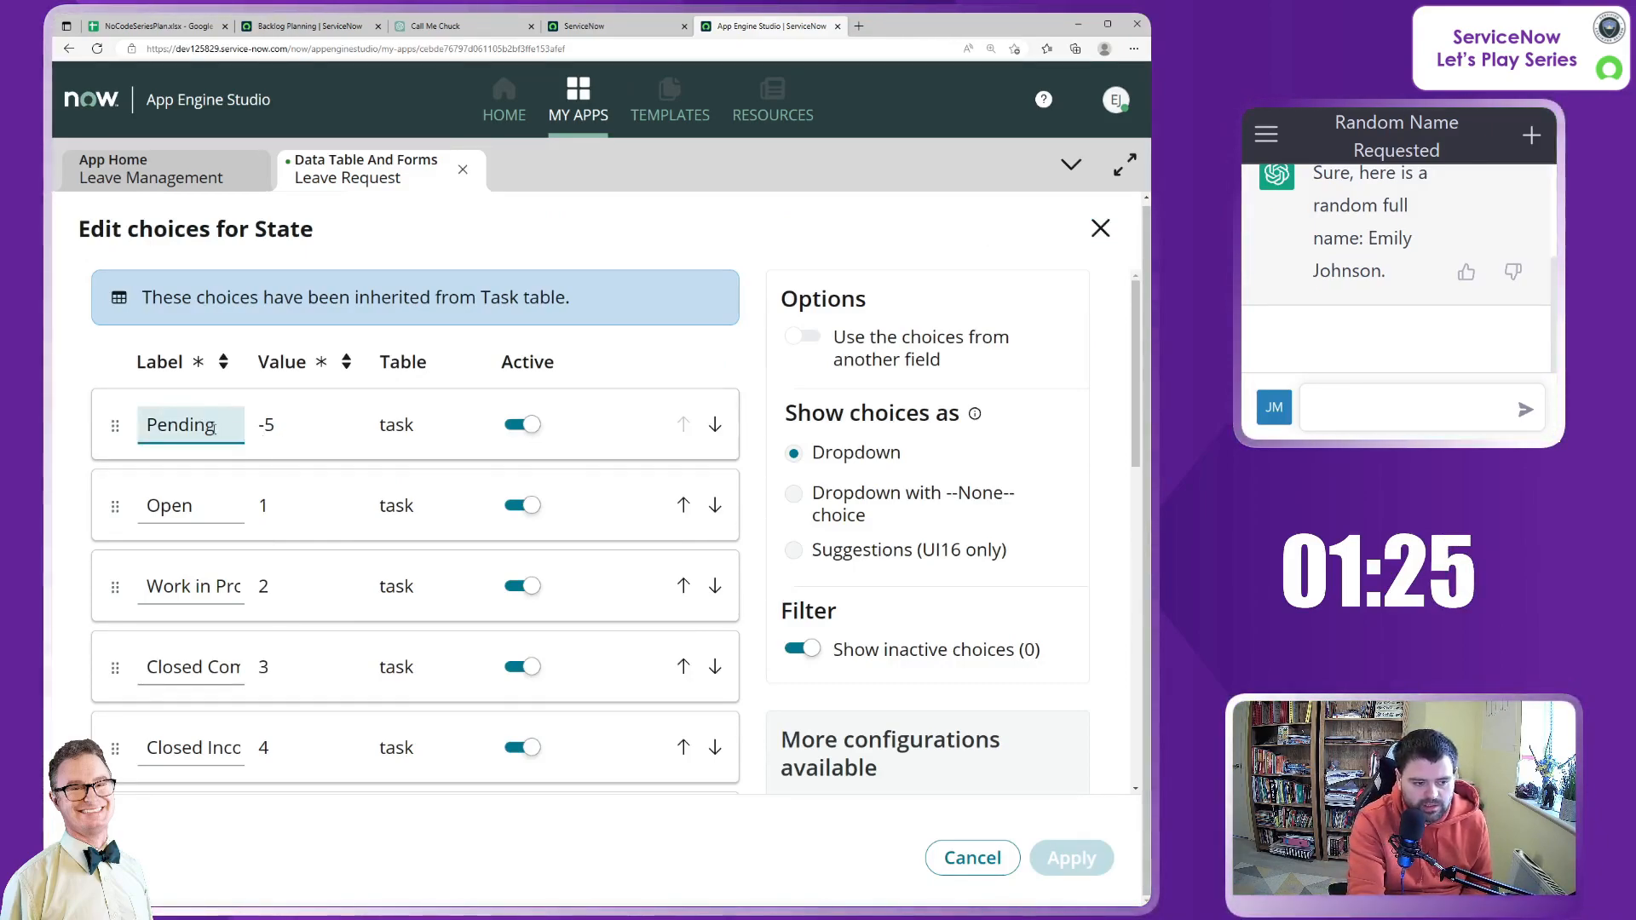
{"action": "double_click", "coordinate": [407, 426]}
{"action": "double_click", "coordinate": [152, 426]}
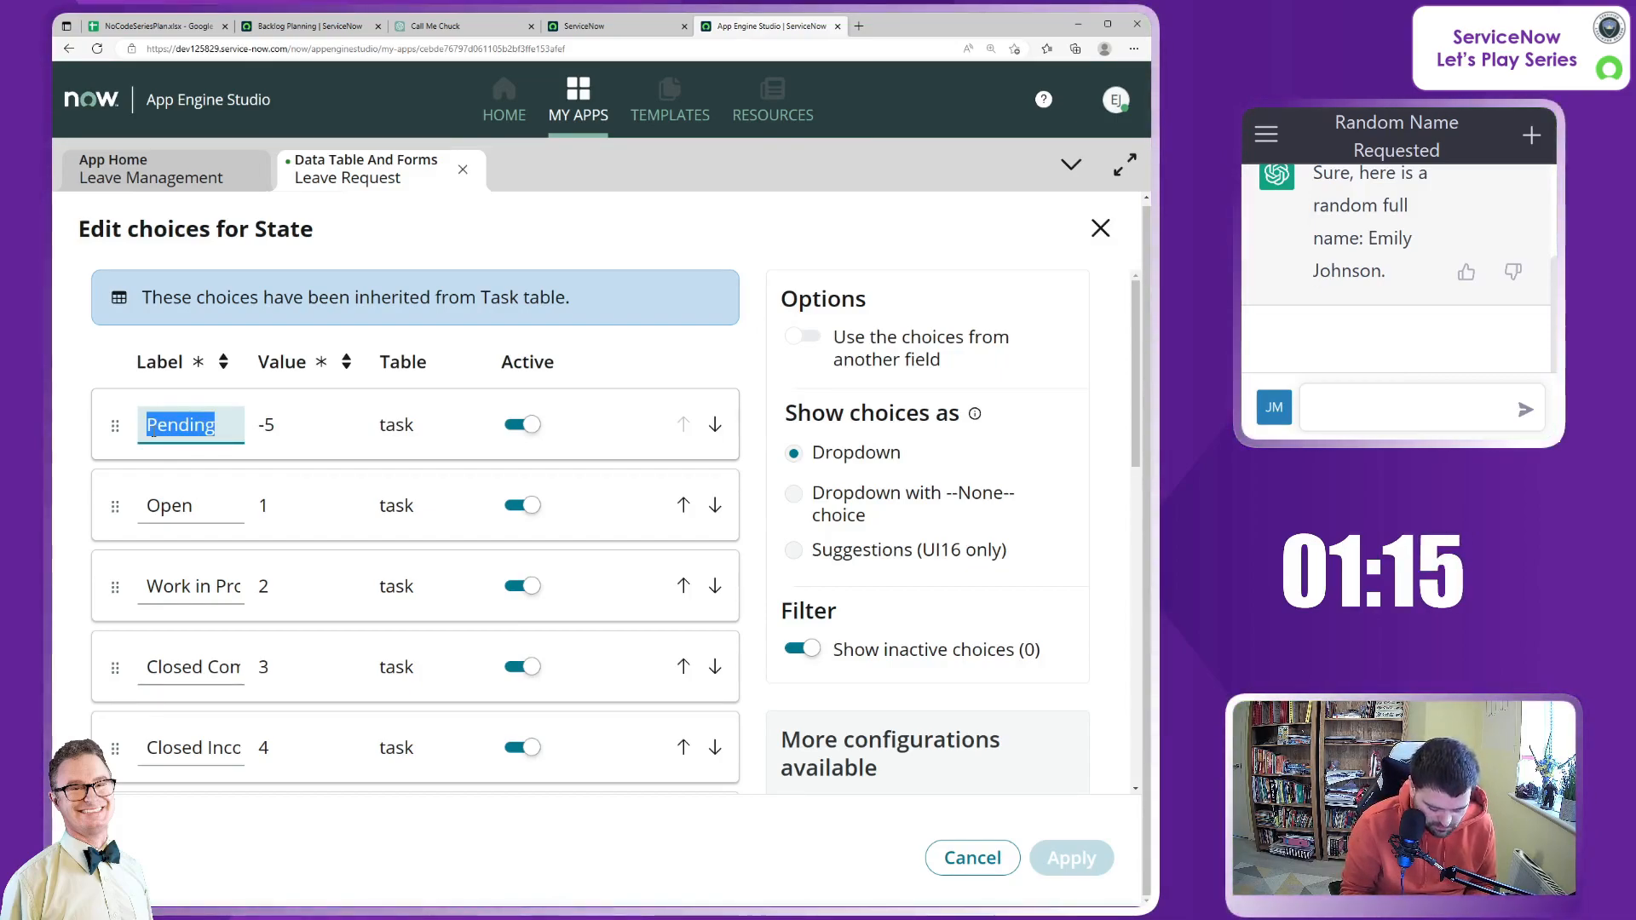
{"action": "type", "text": "Requested"}
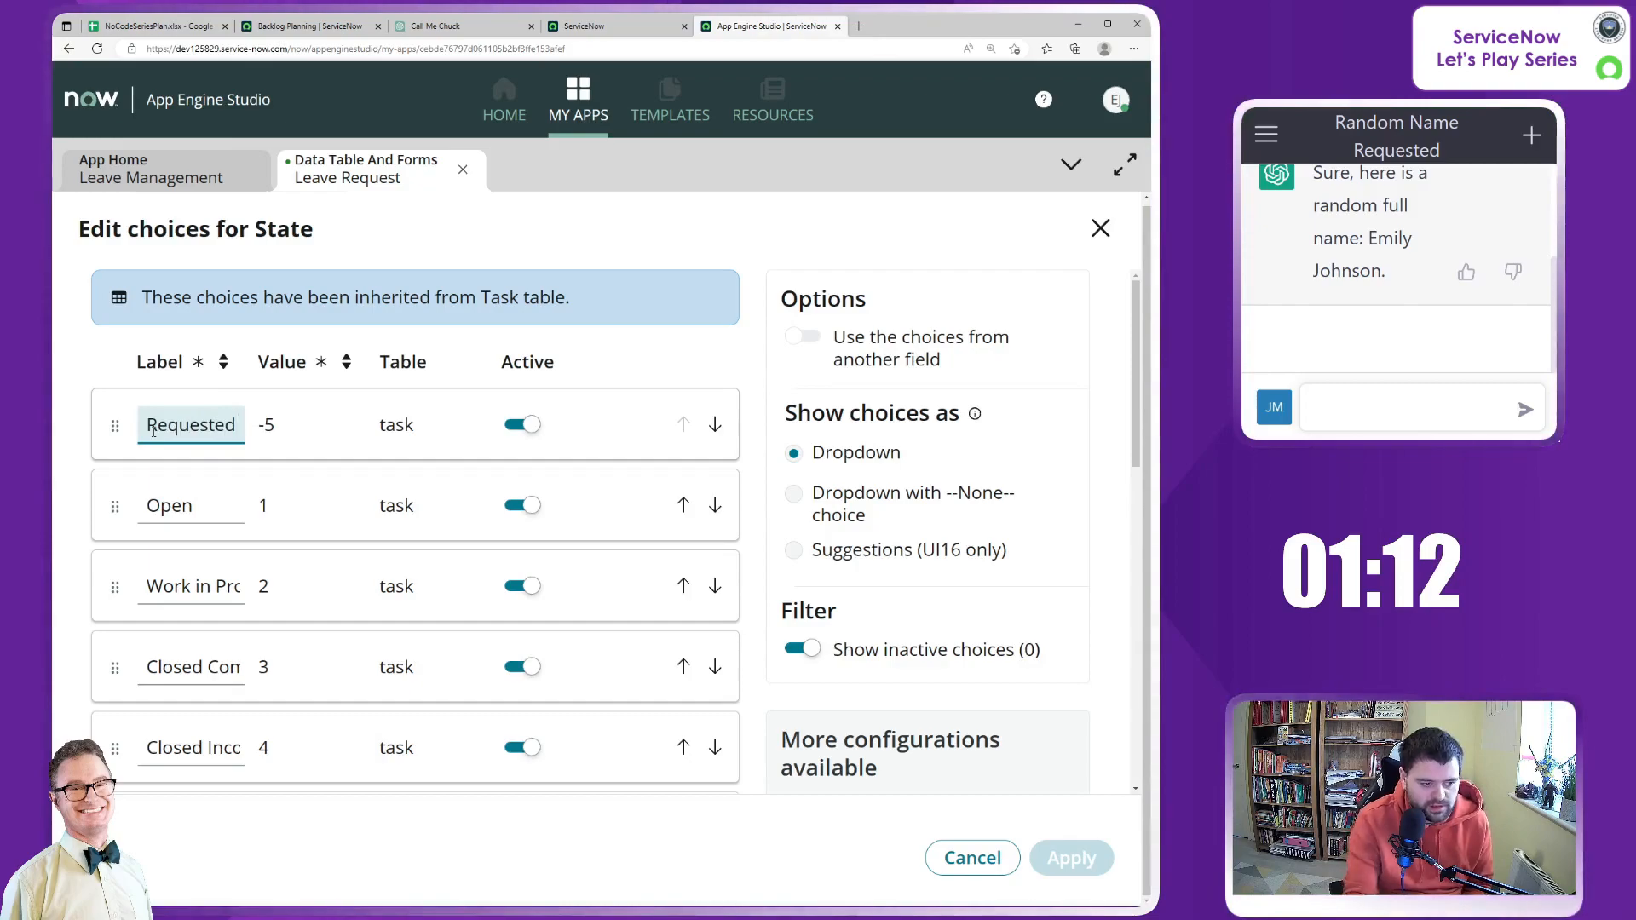
Relabel the Open choice of the State field as Awaiting Approval.
{"action": "left_click", "coordinate": [212, 512]}
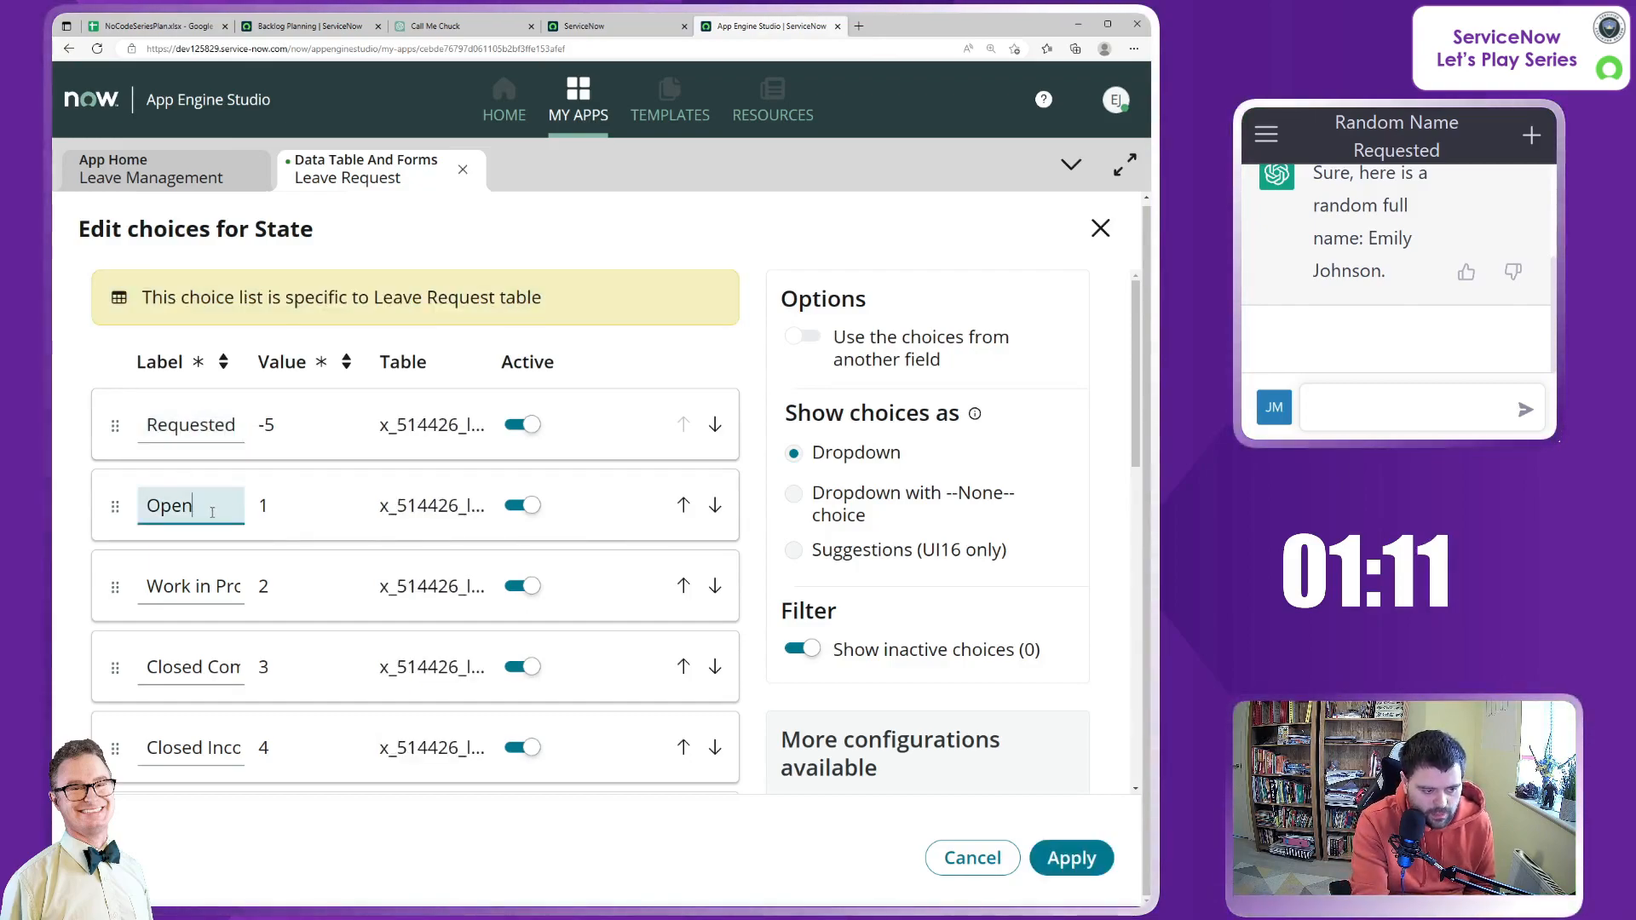
{"action": "type", "text": "Awai"}
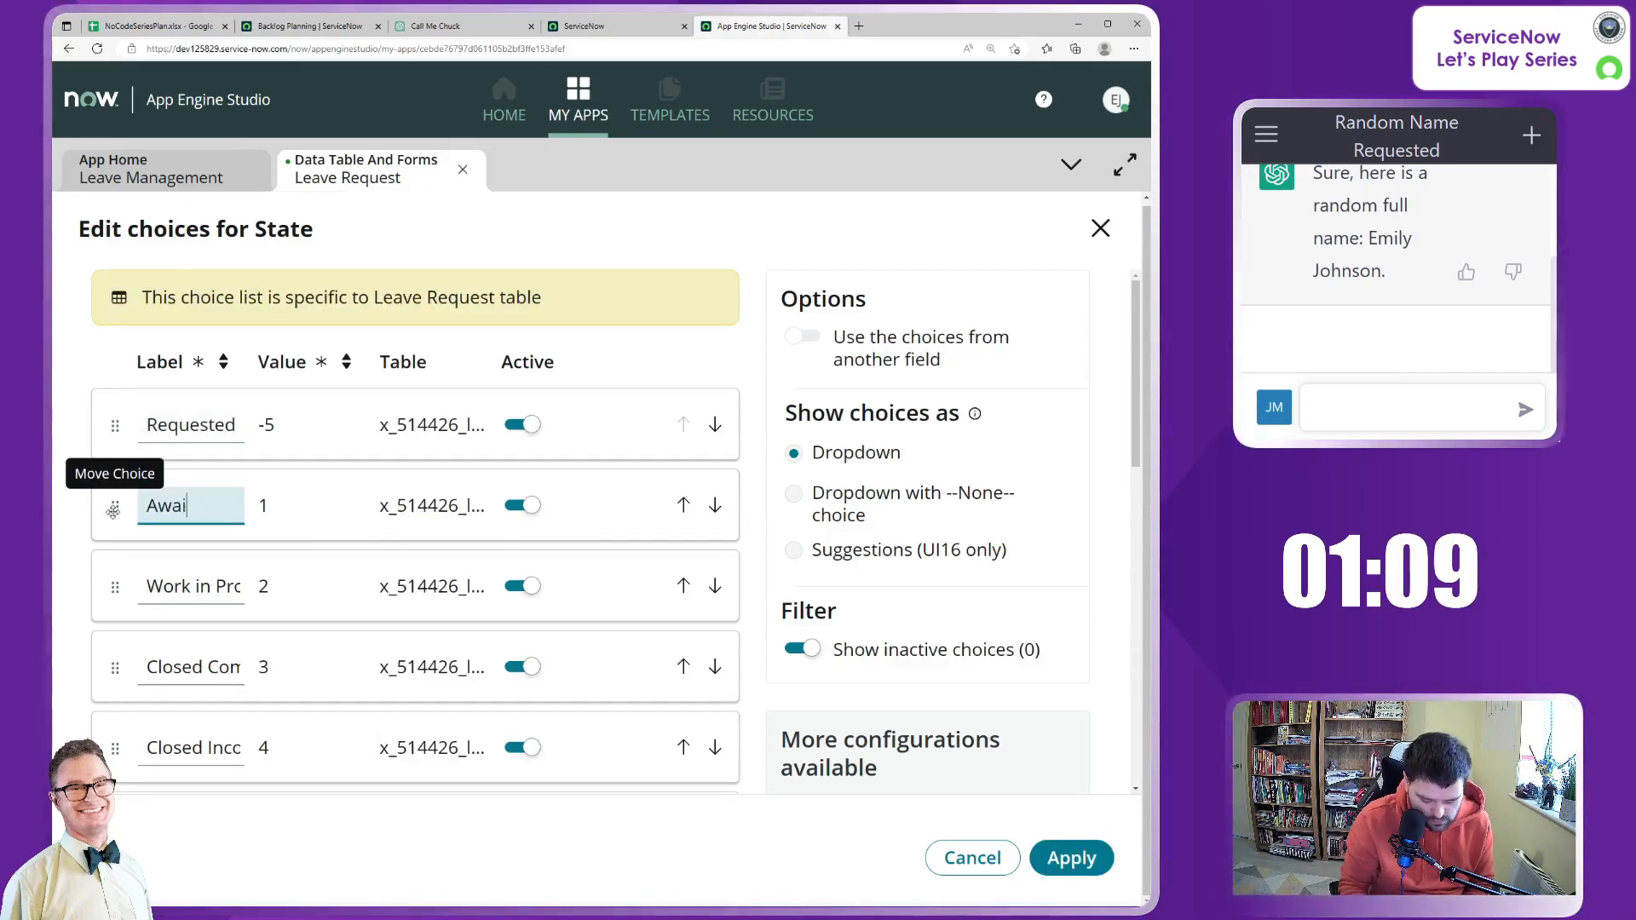
{"action": "type", "text": "ting Approval"}
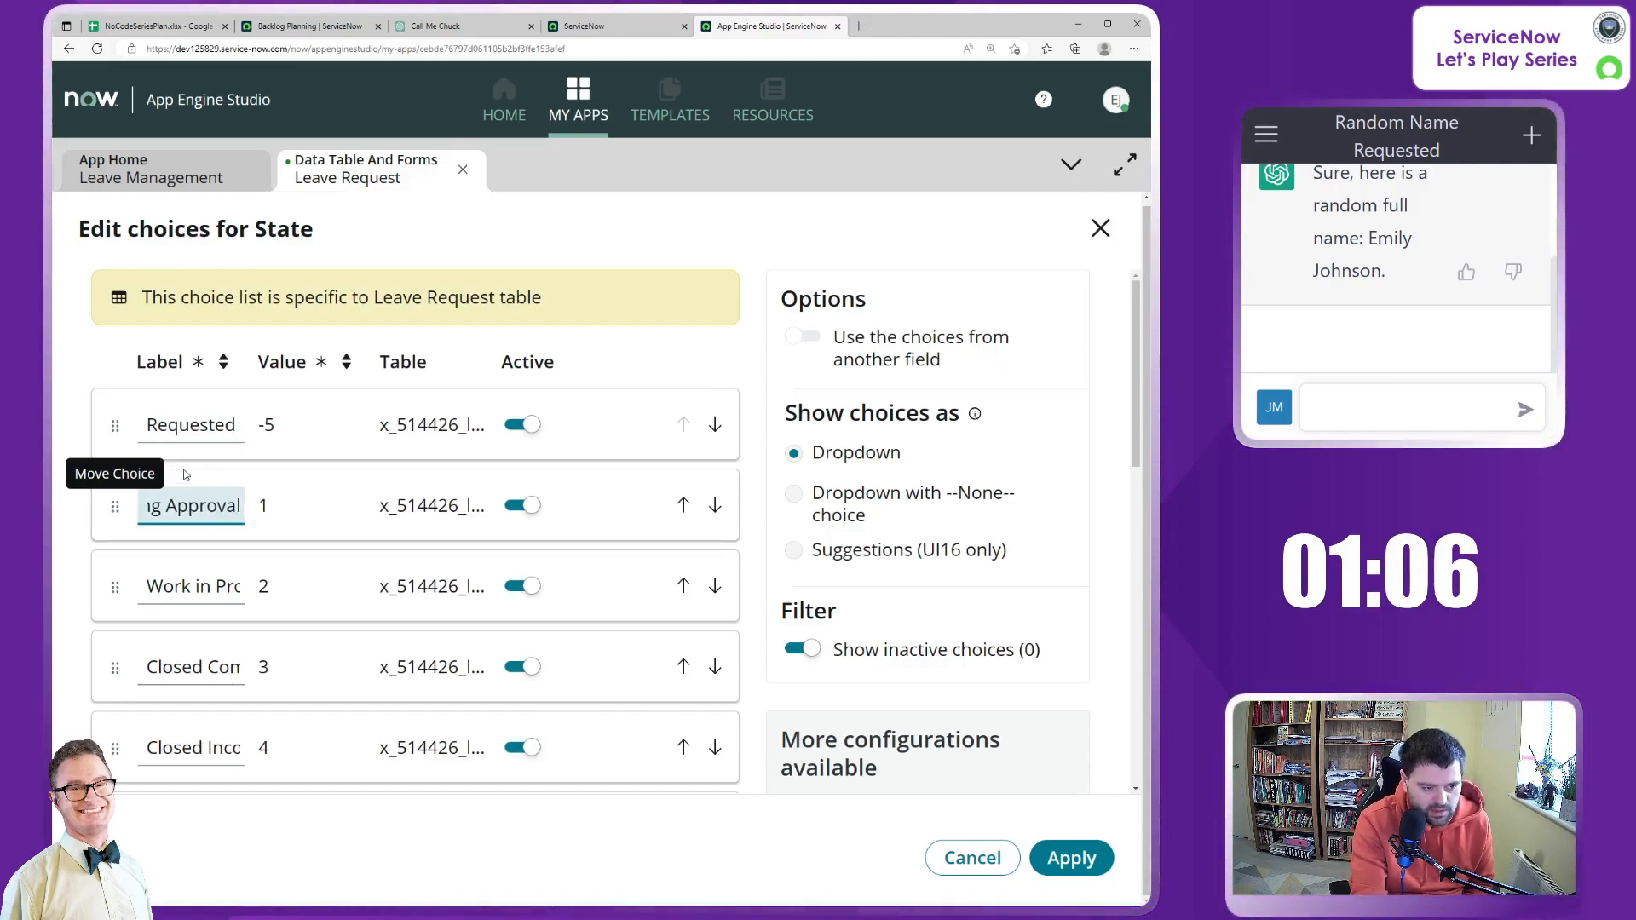
{"action": "left_click", "coordinate": [297, 432]}
{"action": "double_click", "coordinate": [268, 425]}
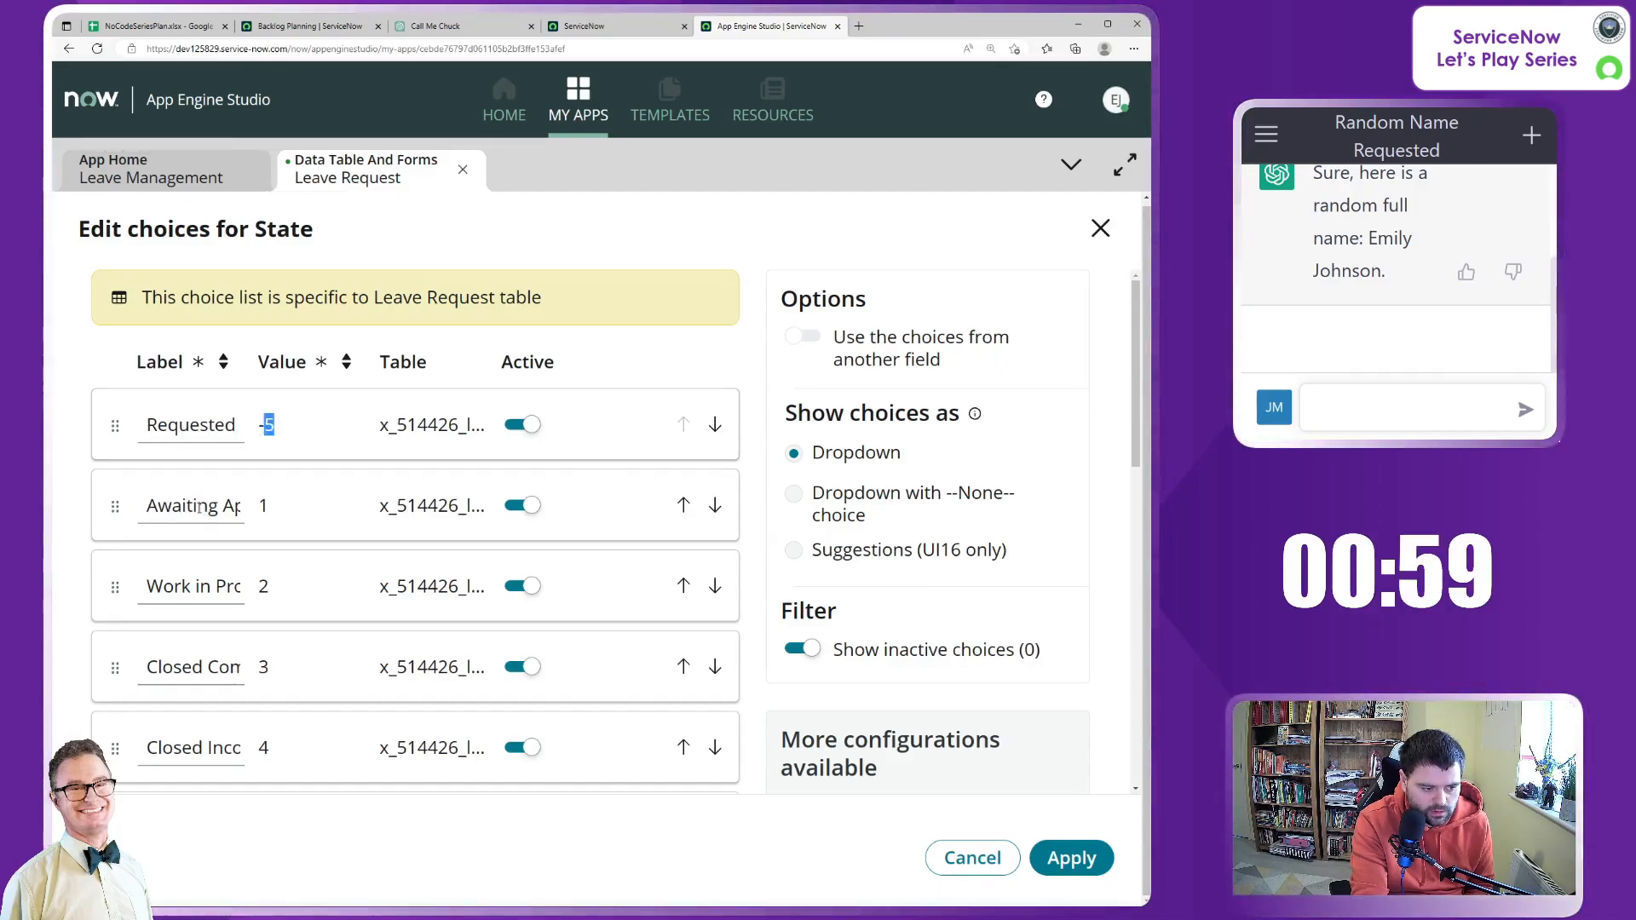
Relabel the Work in Progress choice of the State field as Approved.
{"action": "scroll", "coordinate": [281, 596], "scroll_direction": "down", "scroll_amount": 3}
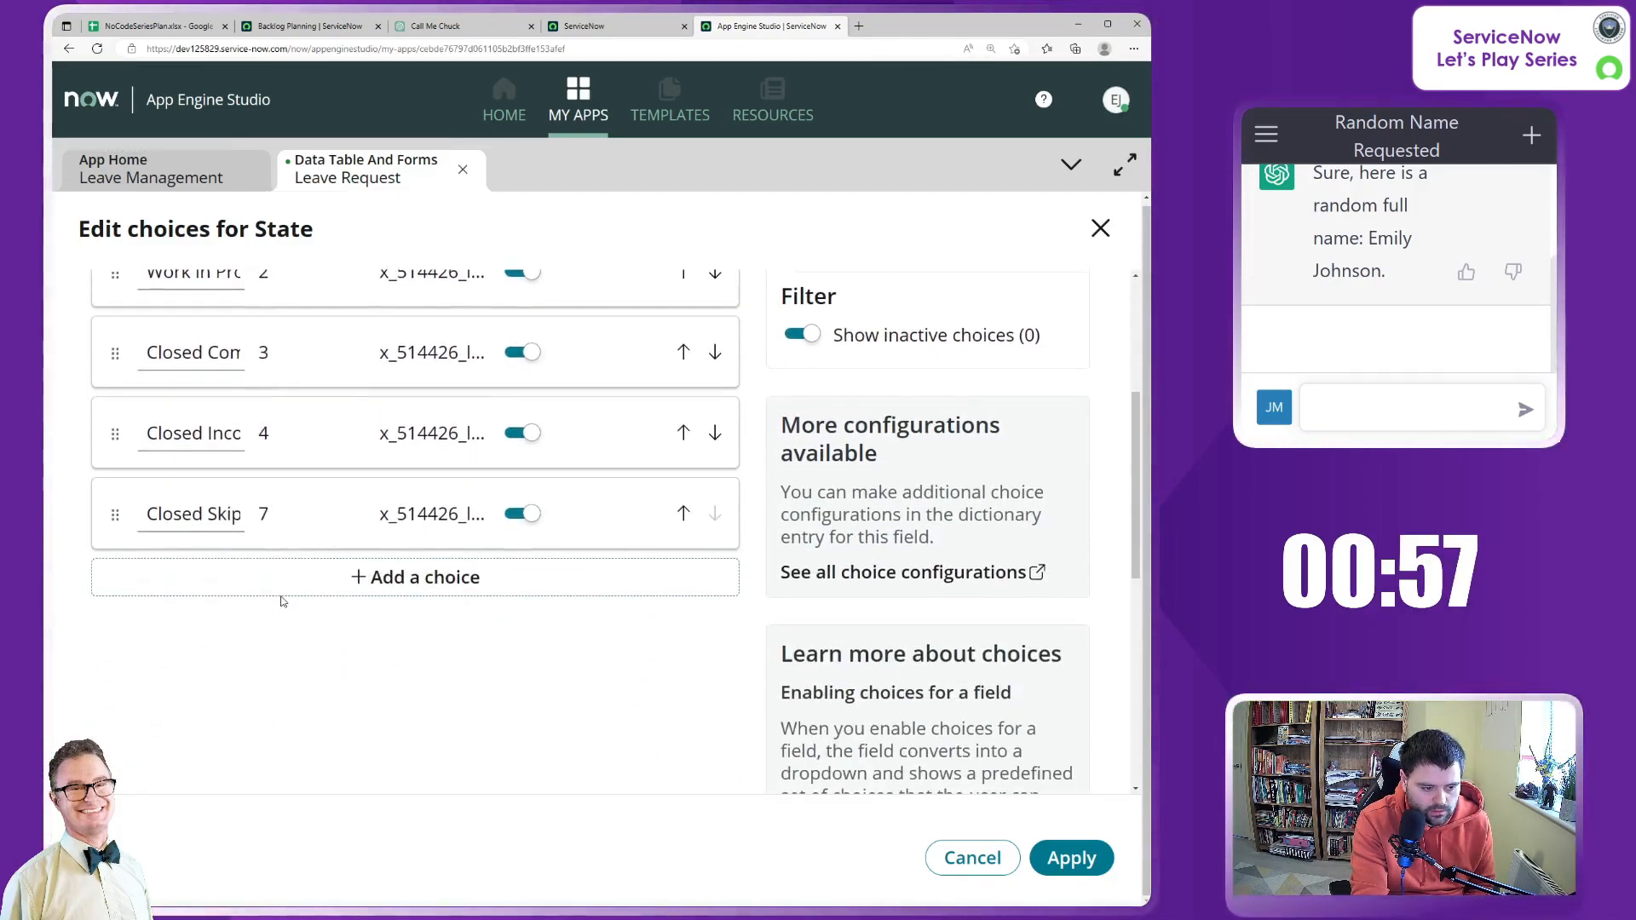
{"action": "scroll", "coordinate": [285, 597], "scroll_direction": "up", "scroll_amount": 3}
{"action": "left_click", "coordinate": [205, 505]}
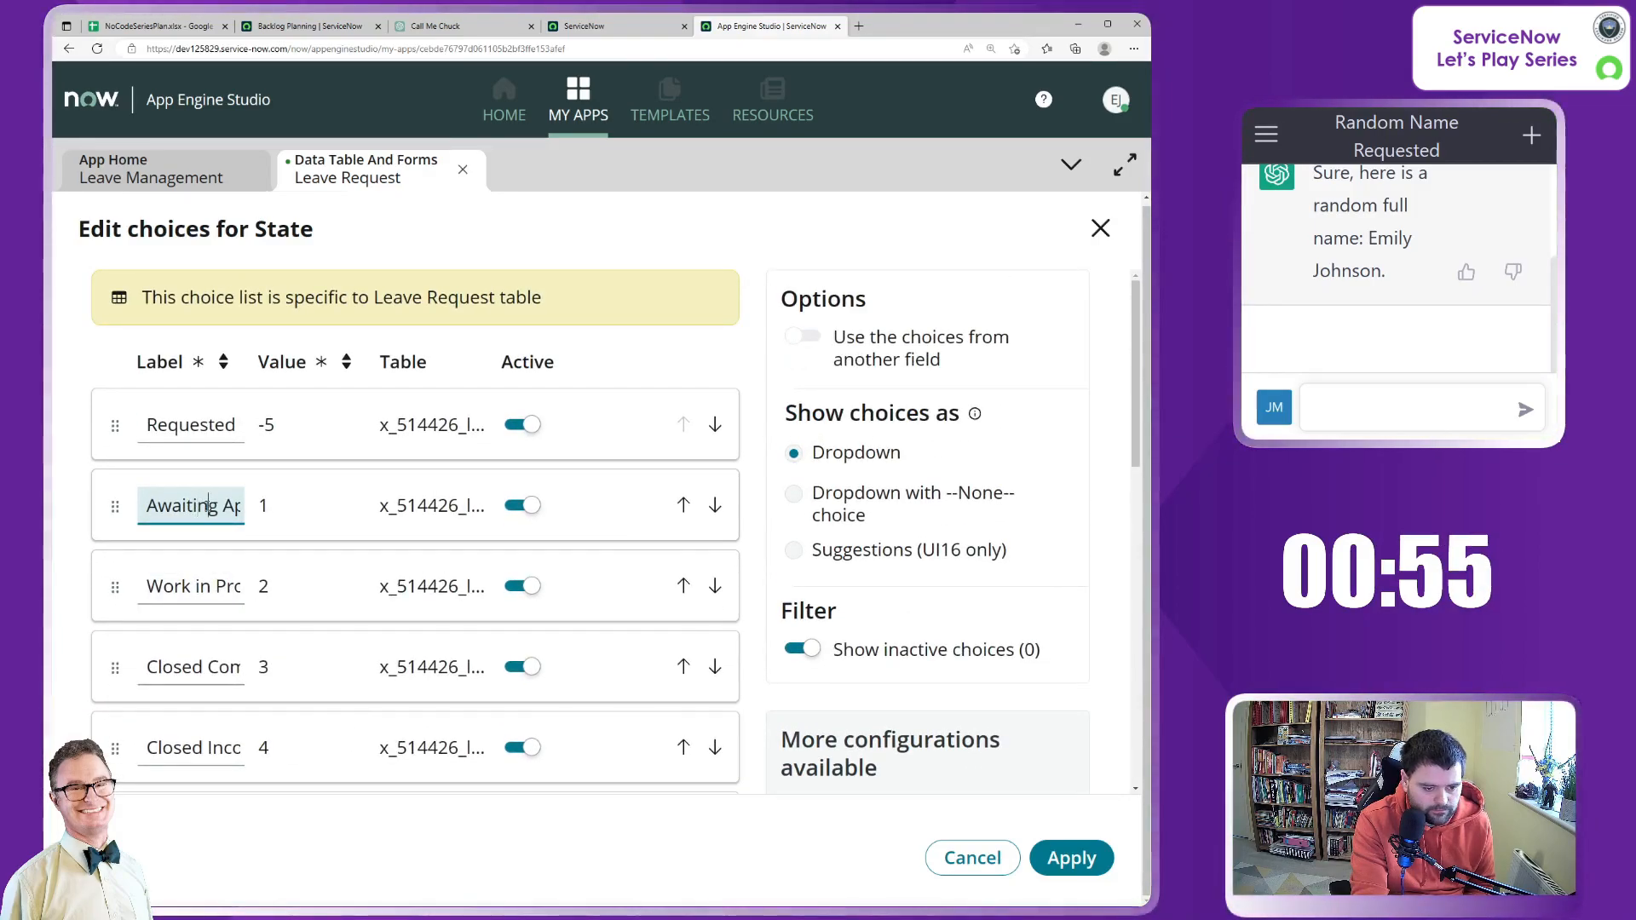
{"action": "double_click", "coordinate": [201, 587]}
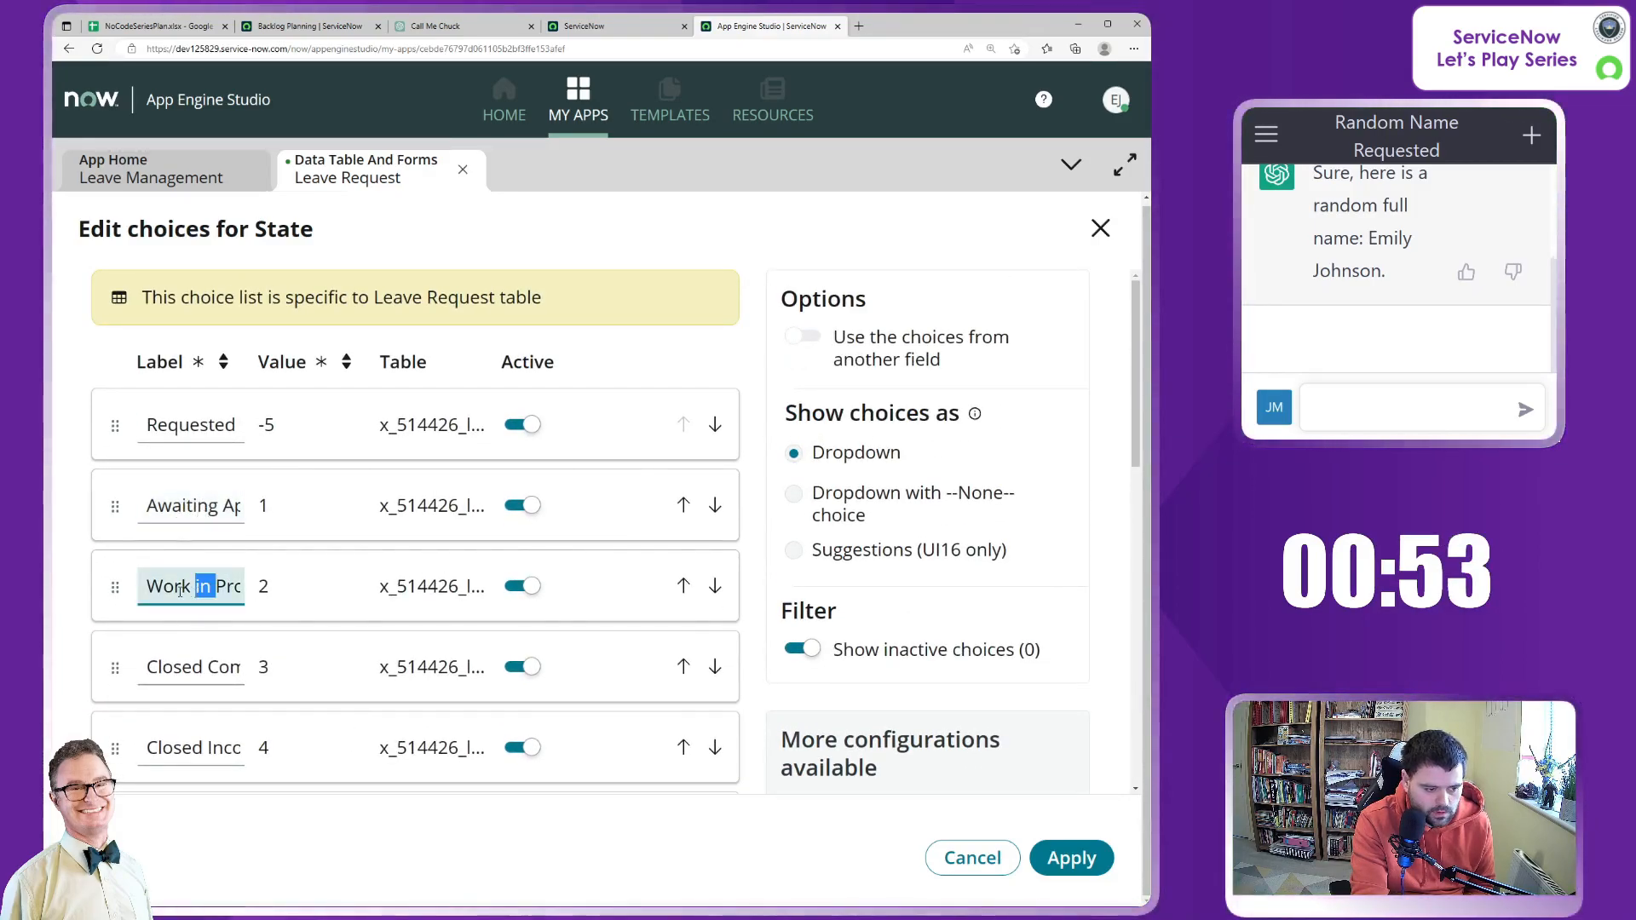
{"action": "left_click_drag", "start_coordinate": [159, 587], "coordinate": [475, 587]}
{"action": "key", "text": "BackSpace"}
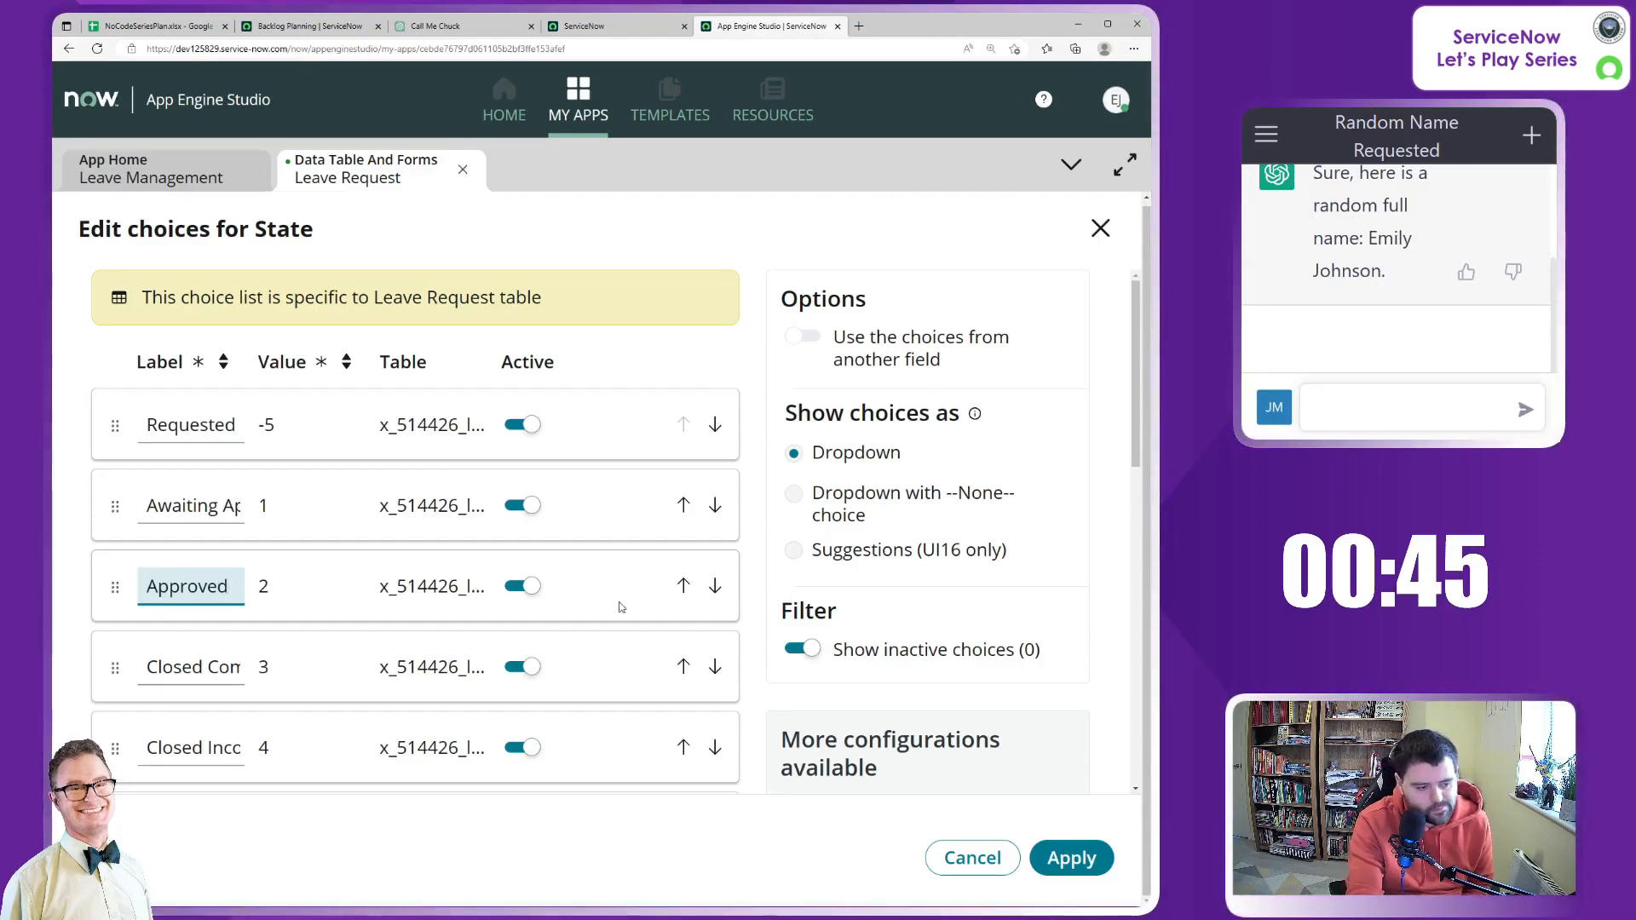
Add a new blank choice at the end of the State choice list.
{"action": "scroll", "coordinate": [289, 540], "scroll_direction": "down", "scroll_amount": 3}
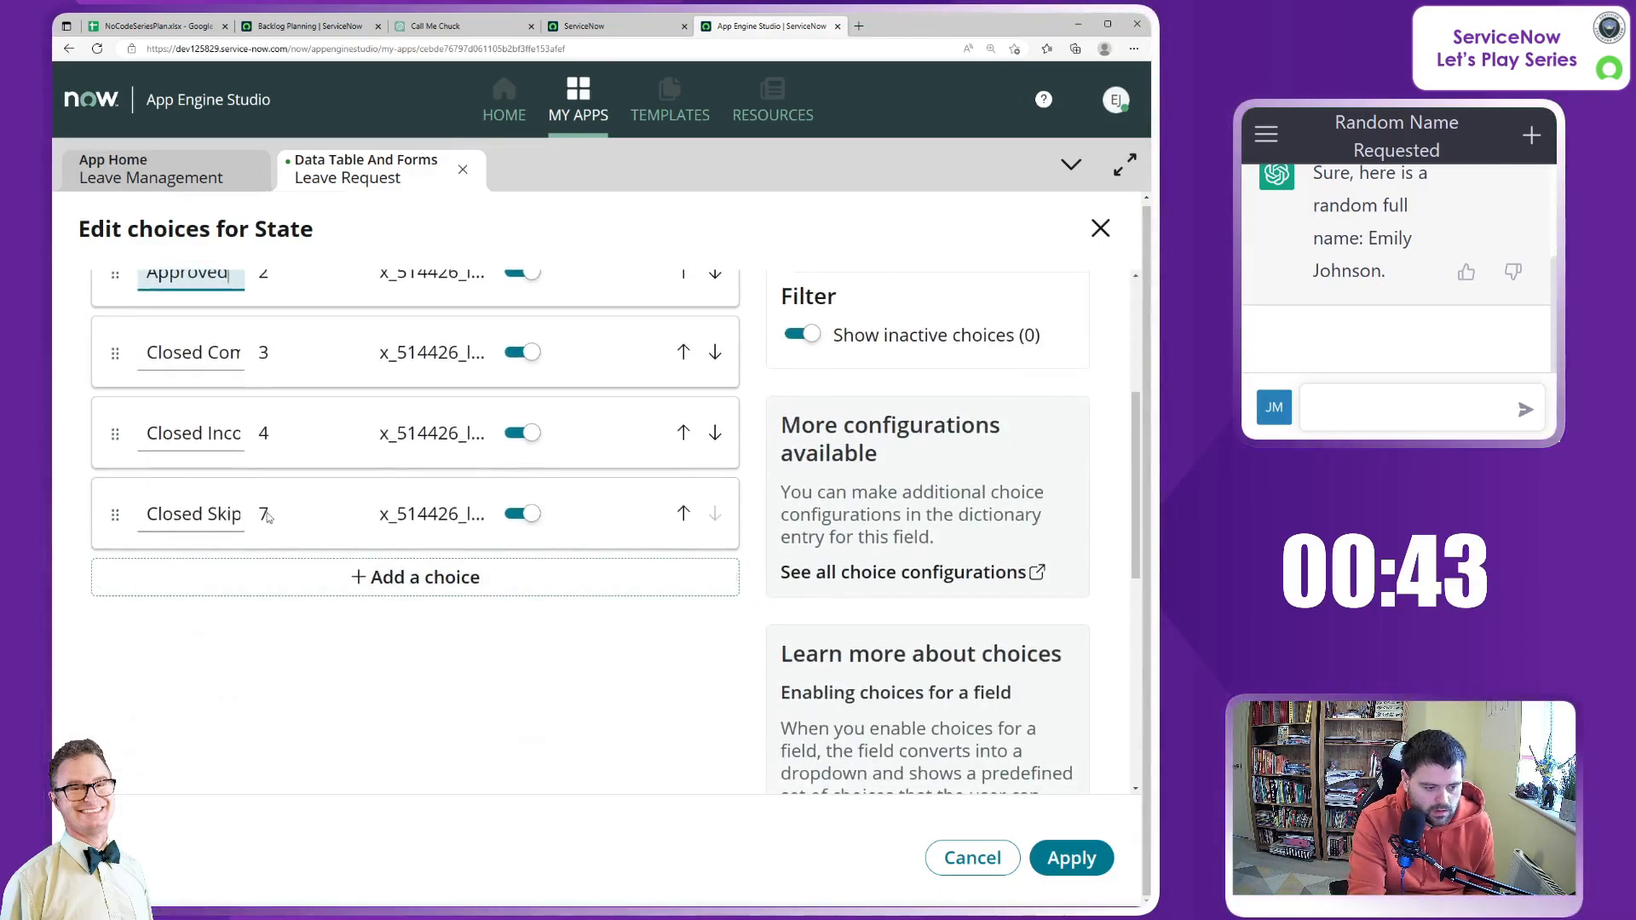
{"action": "scroll", "coordinate": [217, 443], "scroll_direction": "up", "scroll_amount": 2}
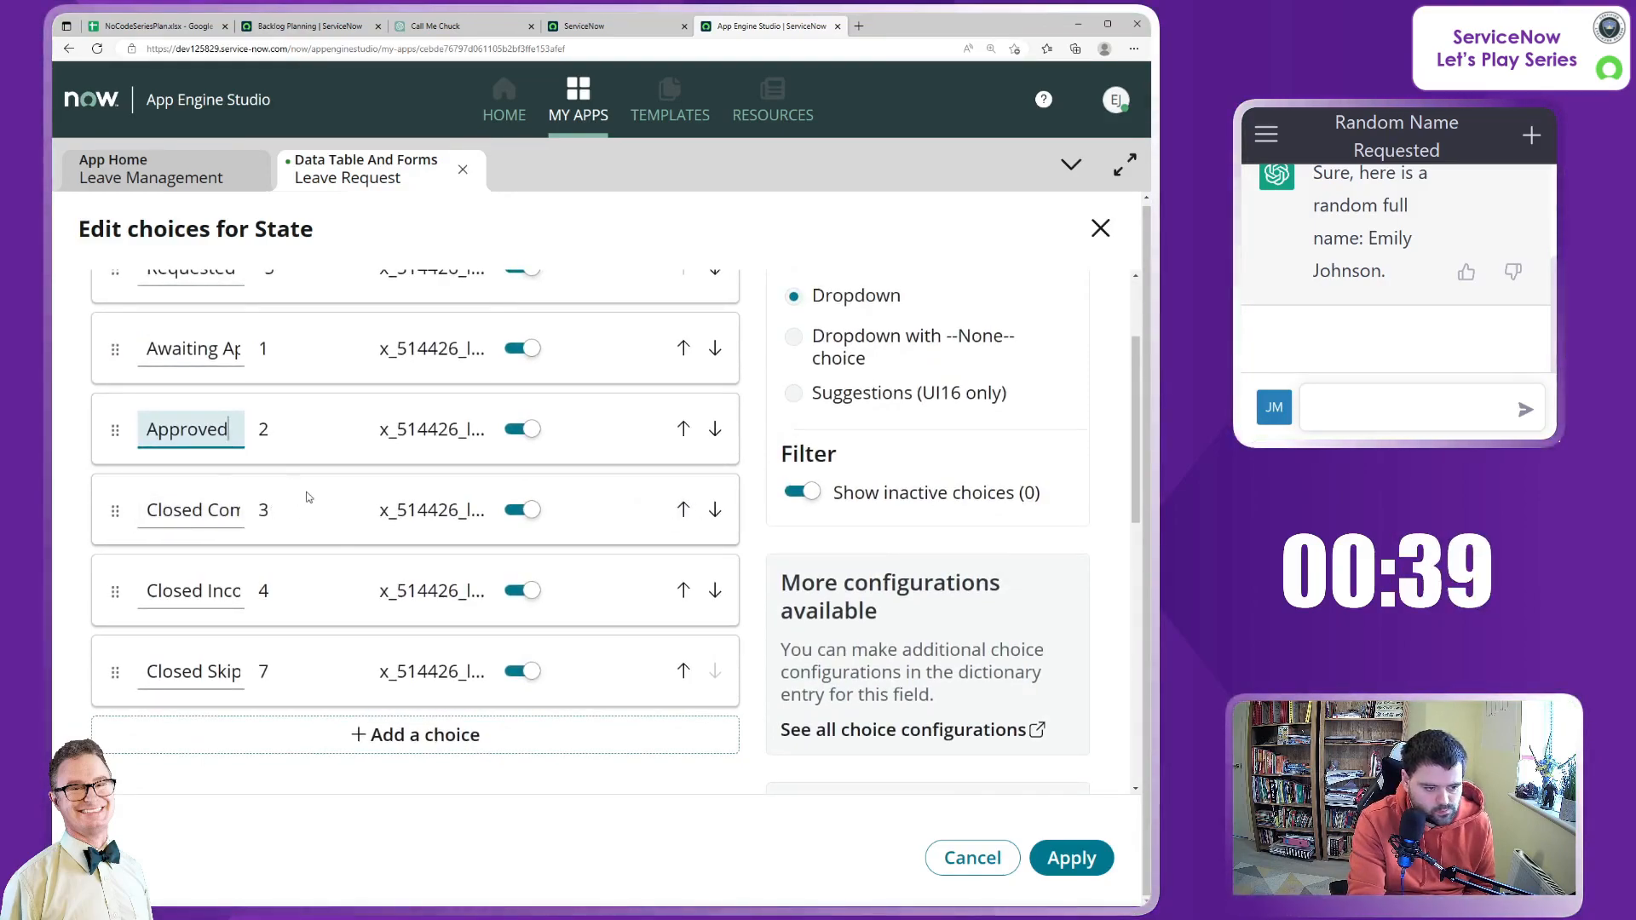
{"action": "left_click", "coordinate": [415, 735]}
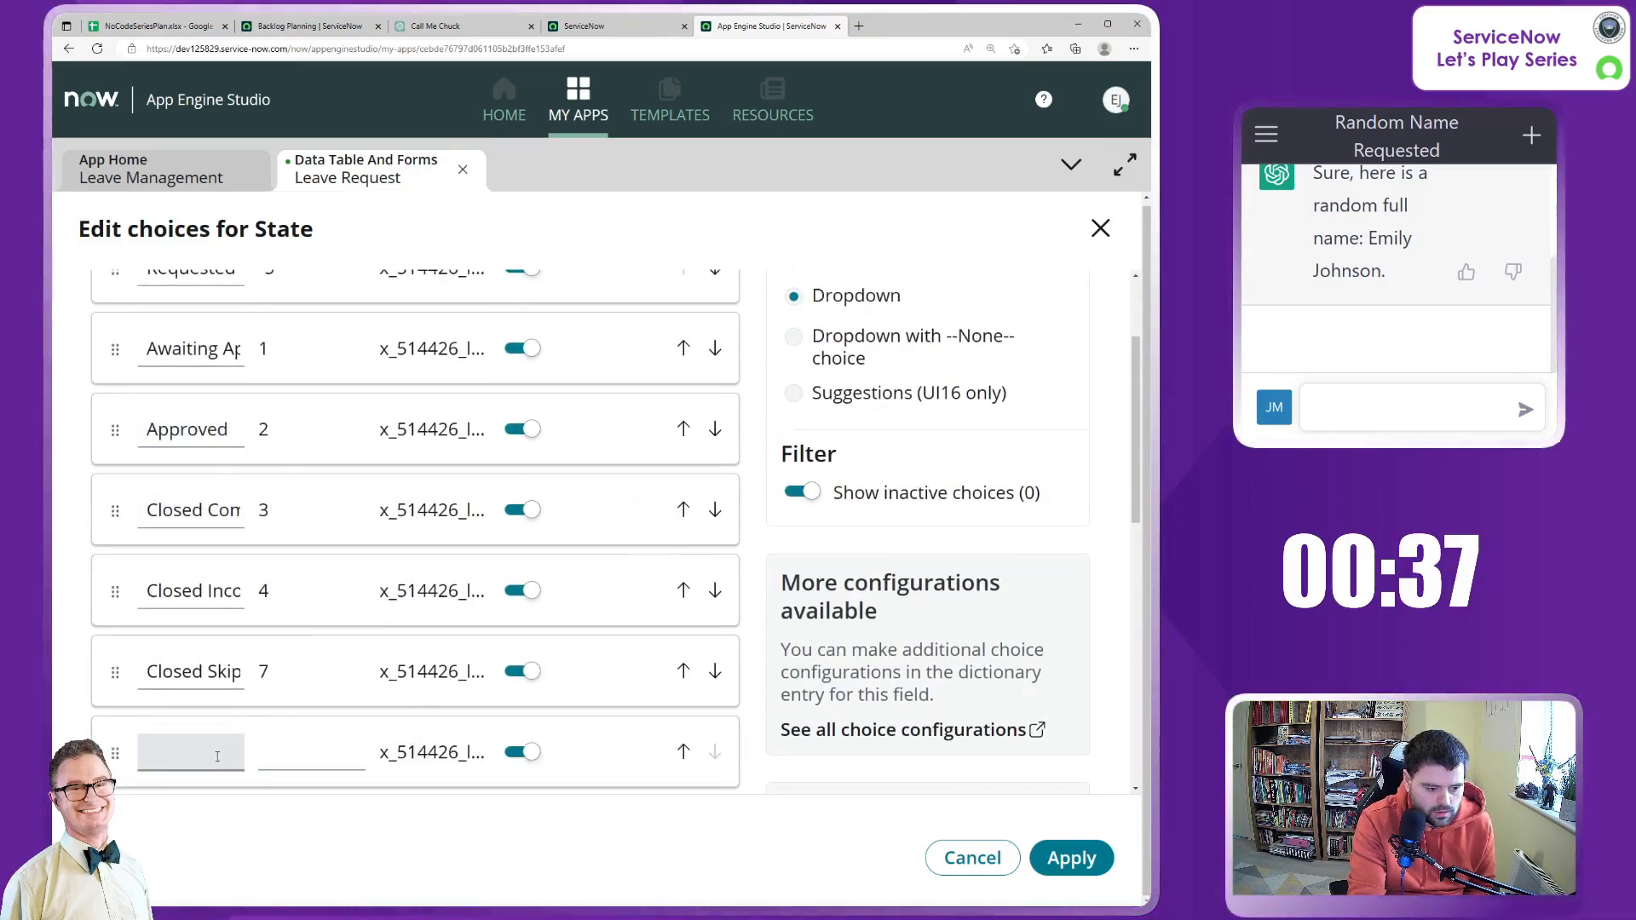
Deactivate the three relabelled choices Requested, Awaiting Approval and Approved, which have values -5, 1 and 2.
{"action": "scroll", "coordinate": [248, 465], "scroll_direction": "up", "scroll_amount": 3}
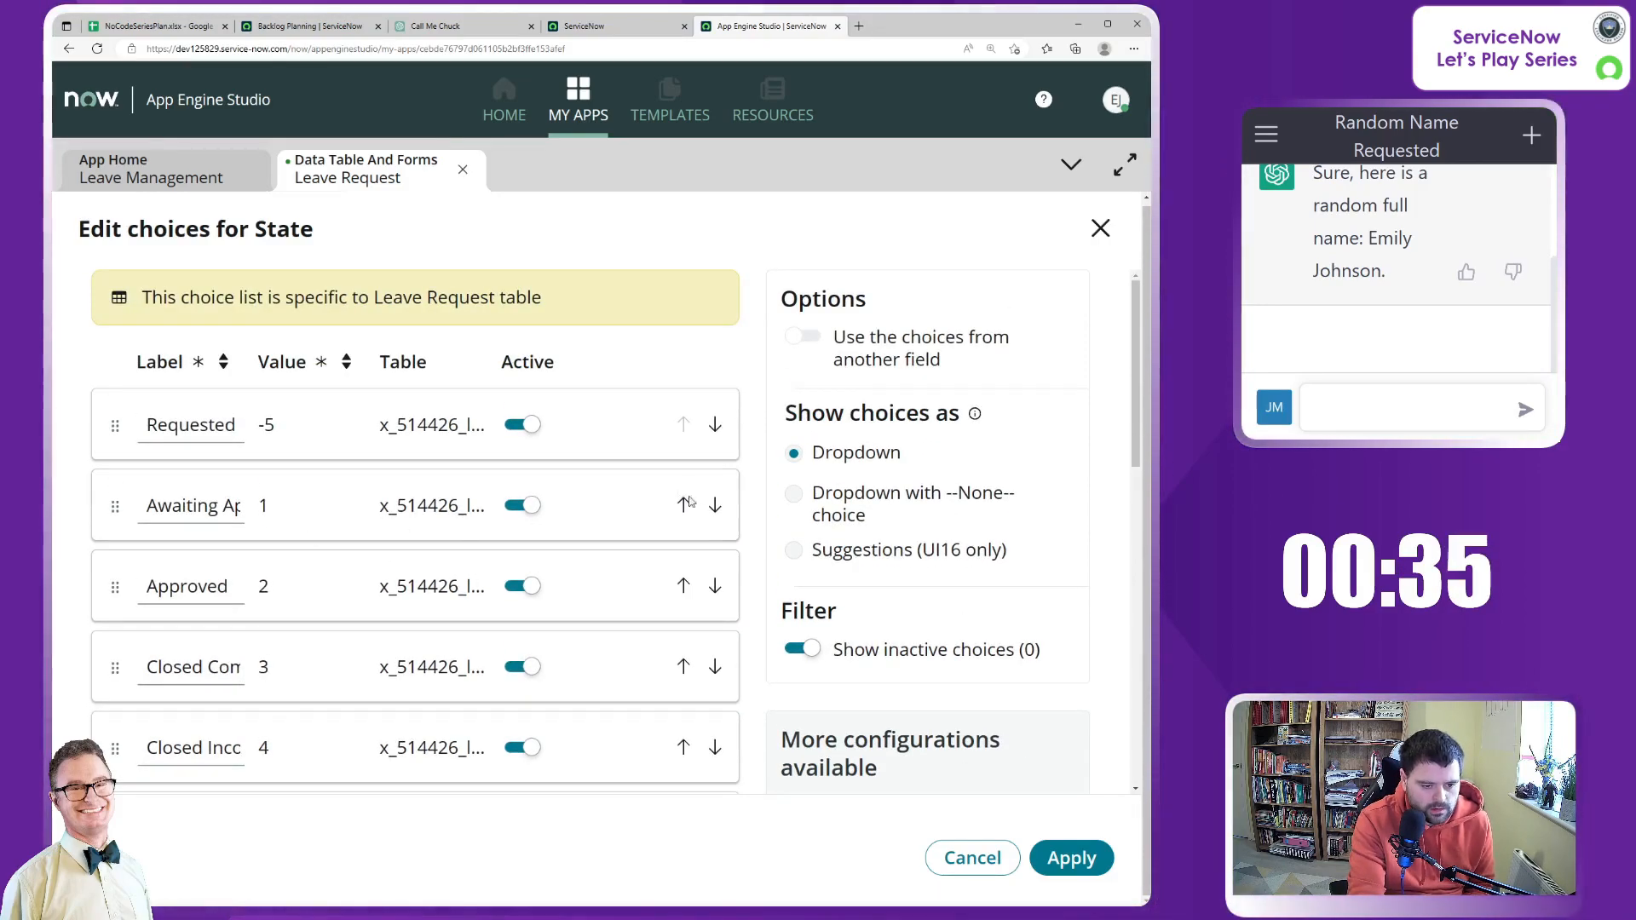
{"action": "left_click", "coordinate": [523, 424]}
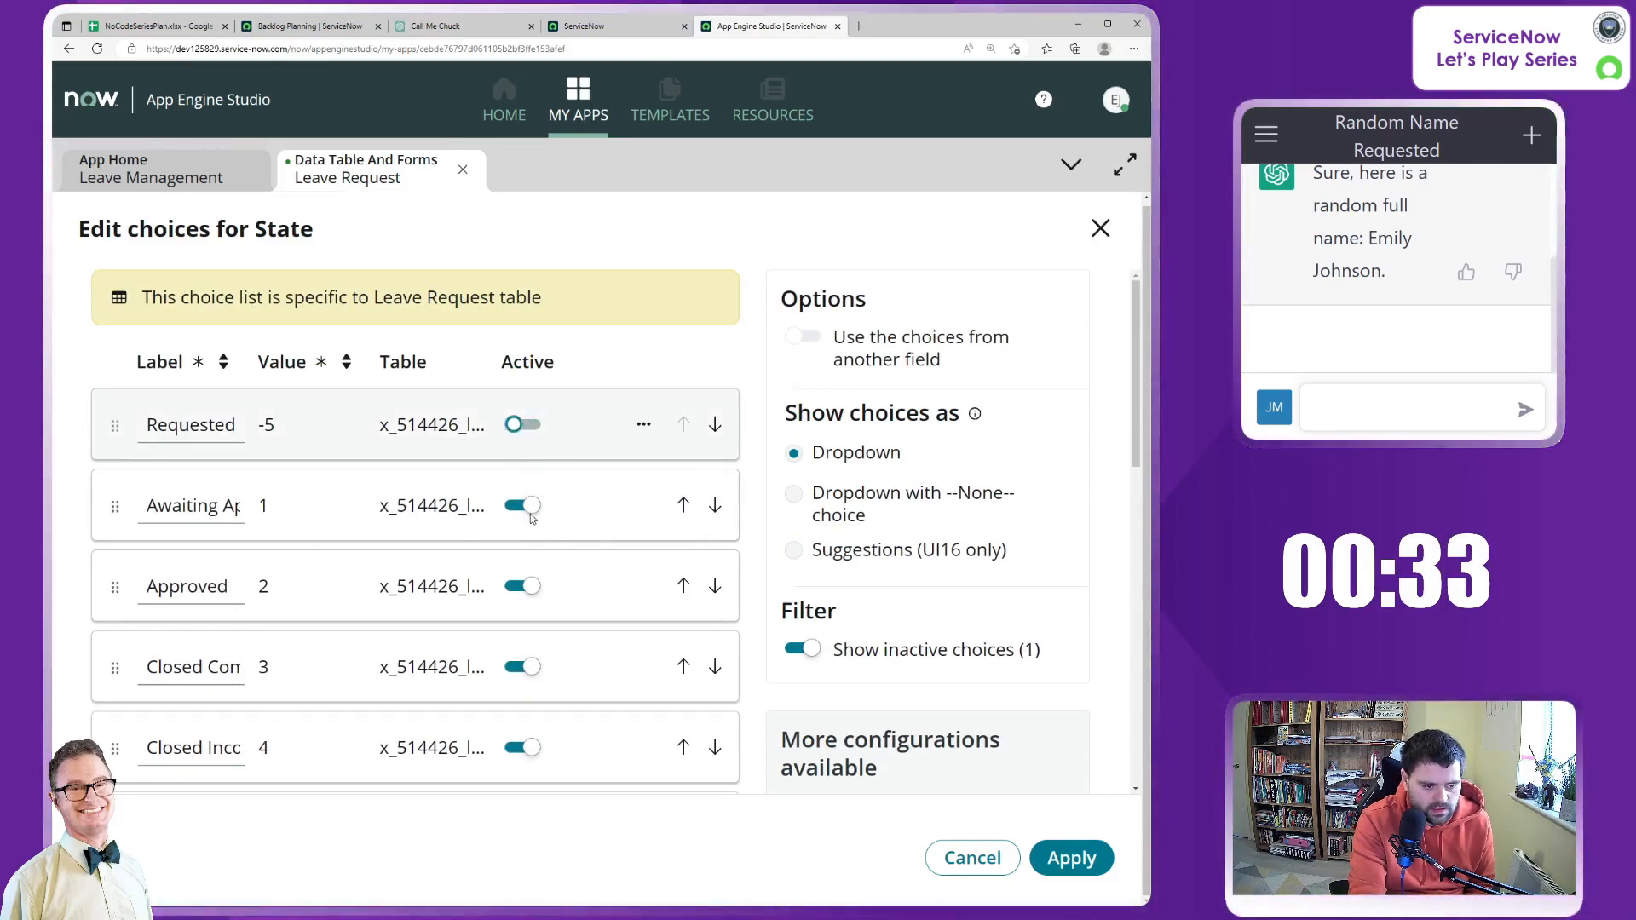
{"action": "left_click", "coordinate": [522, 587]}
{"action": "left_click", "coordinate": [523, 506]}
Label the blank State choice Requested and set its value to -10.
{"action": "scroll", "coordinate": [537, 524], "scroll_direction": "down", "scroll_amount": 2}
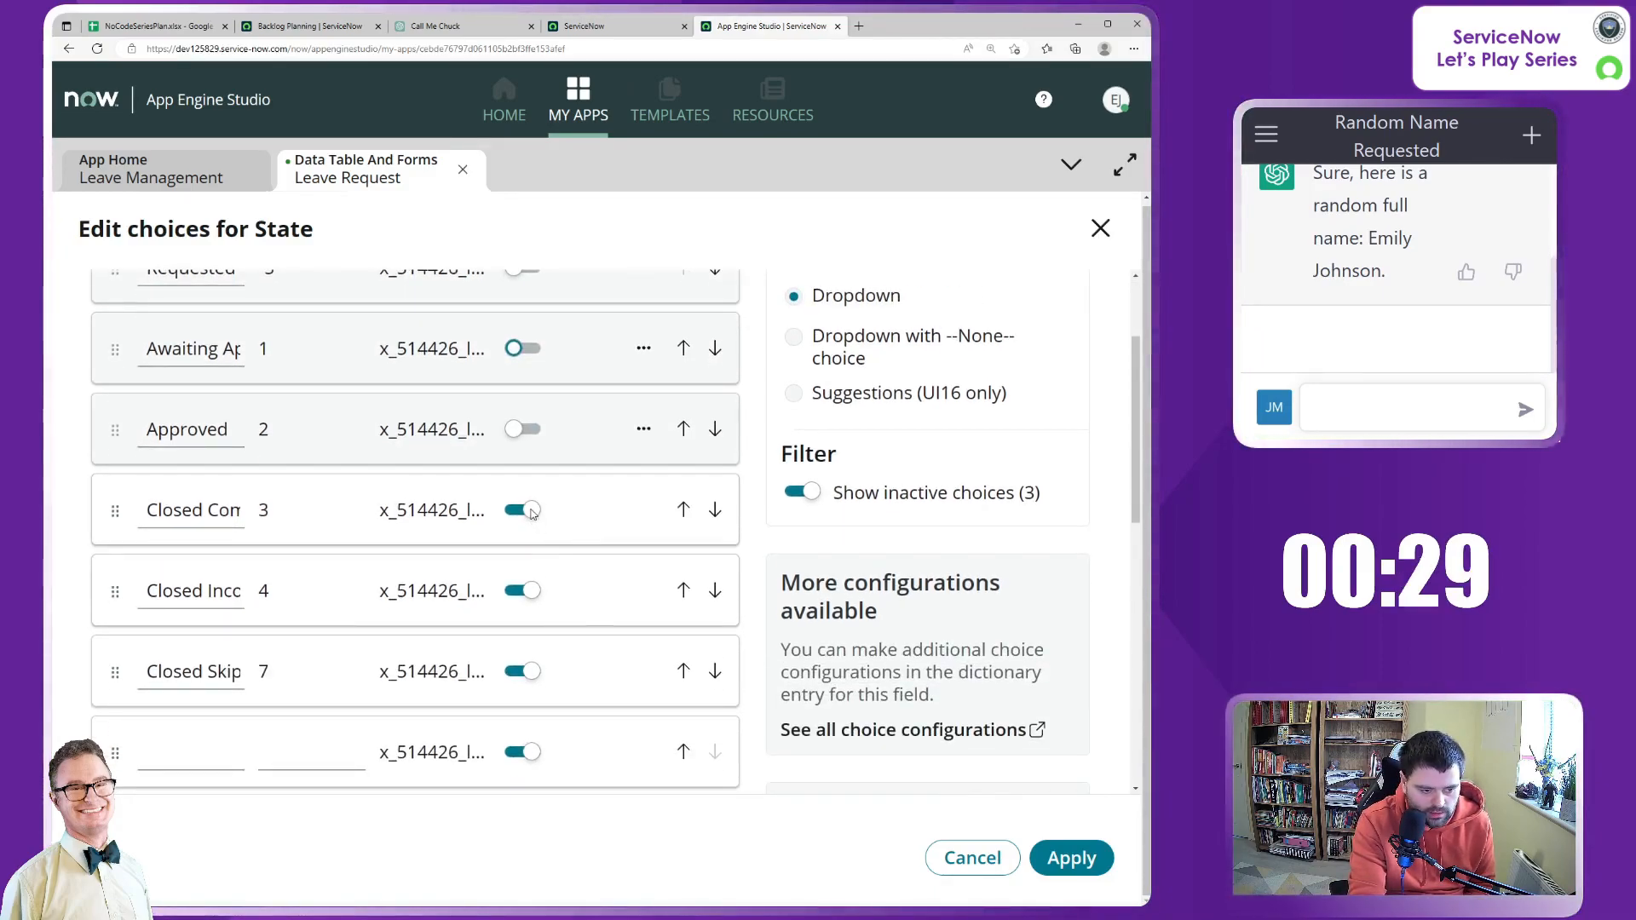
{"action": "scroll", "coordinate": [554, 678], "scroll_direction": "down", "scroll_amount": 3}
{"action": "left_click", "coordinate": [158, 509]}
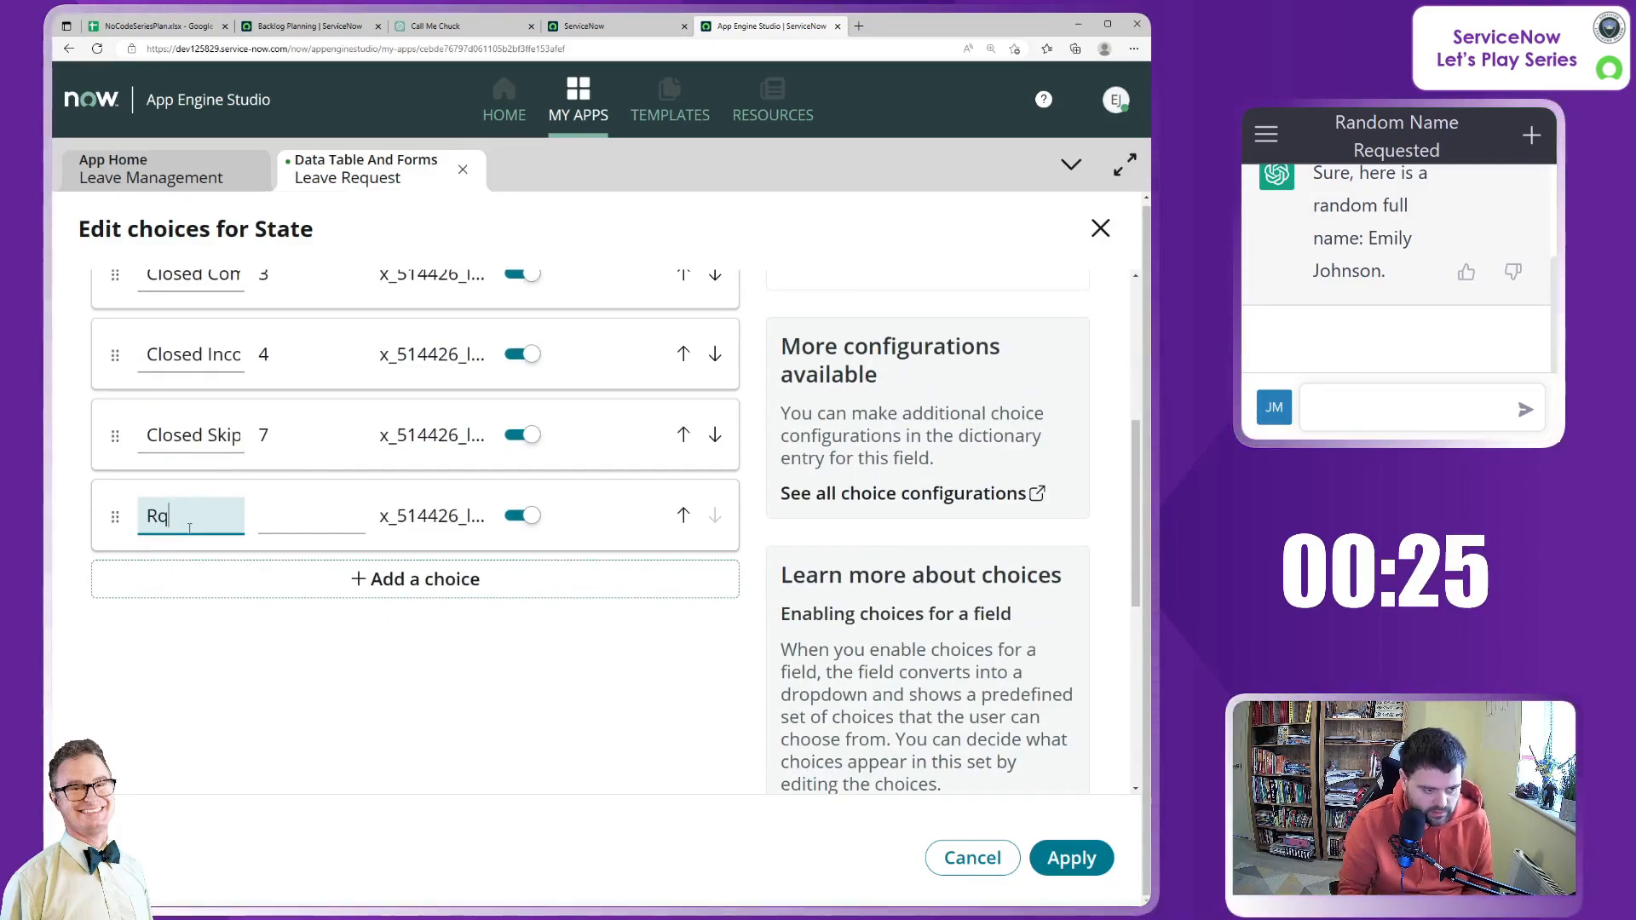
{"action": "left_click", "coordinate": [300, 516]}
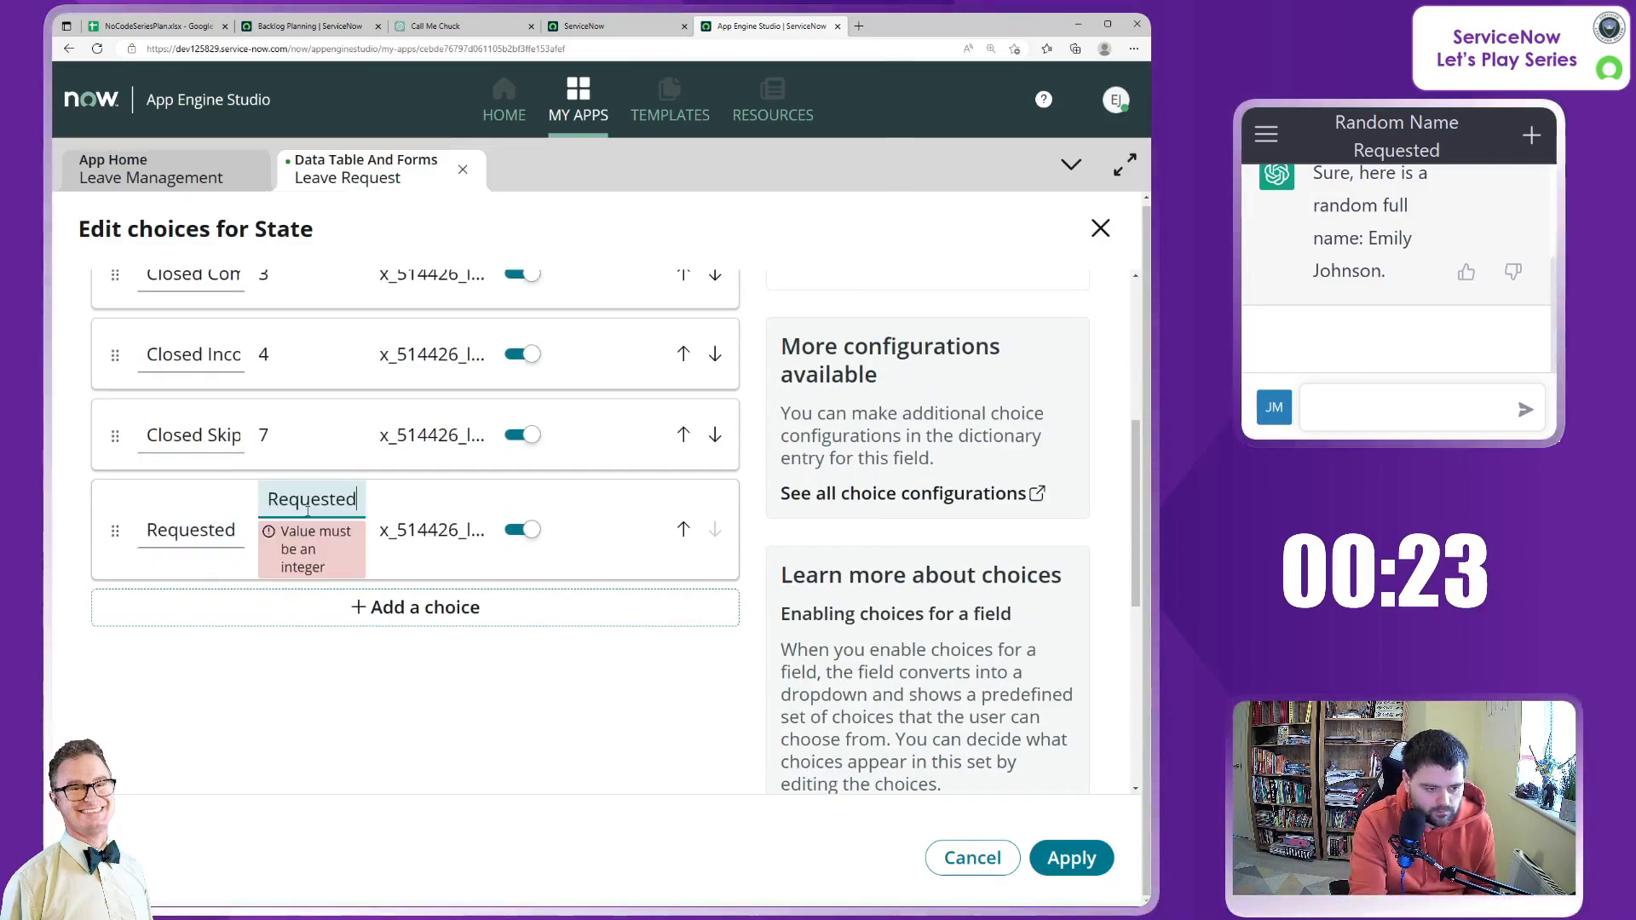
{"action": "double_click", "coordinate": [300, 500]}
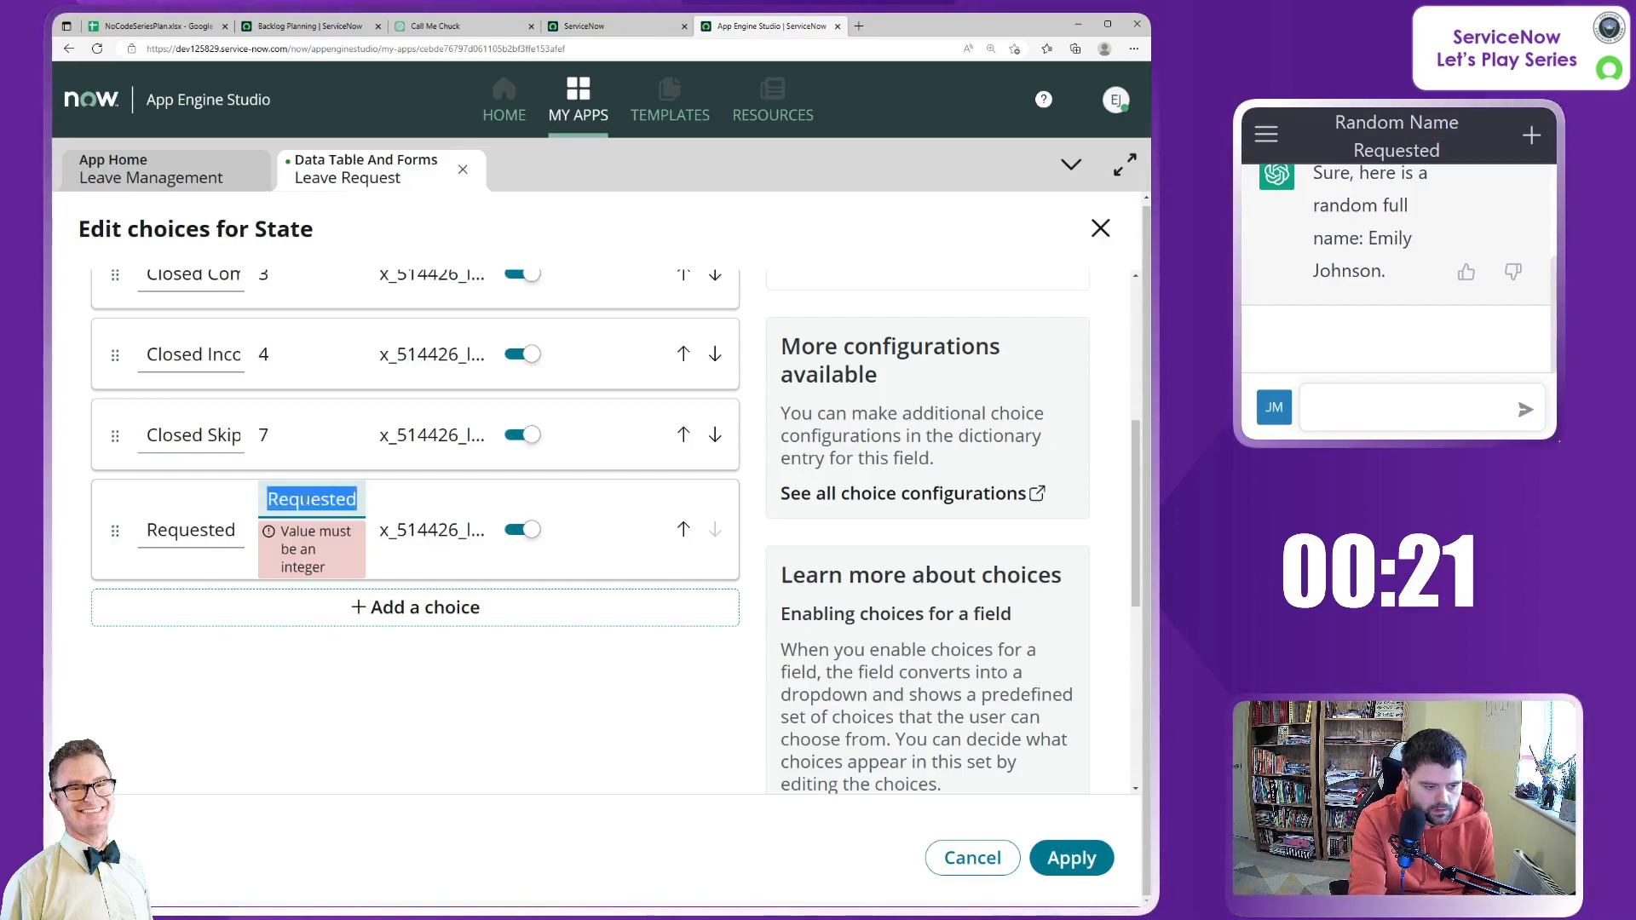
{"action": "key", "text": "BackSpace"}
{"action": "type", "text": "-10"}
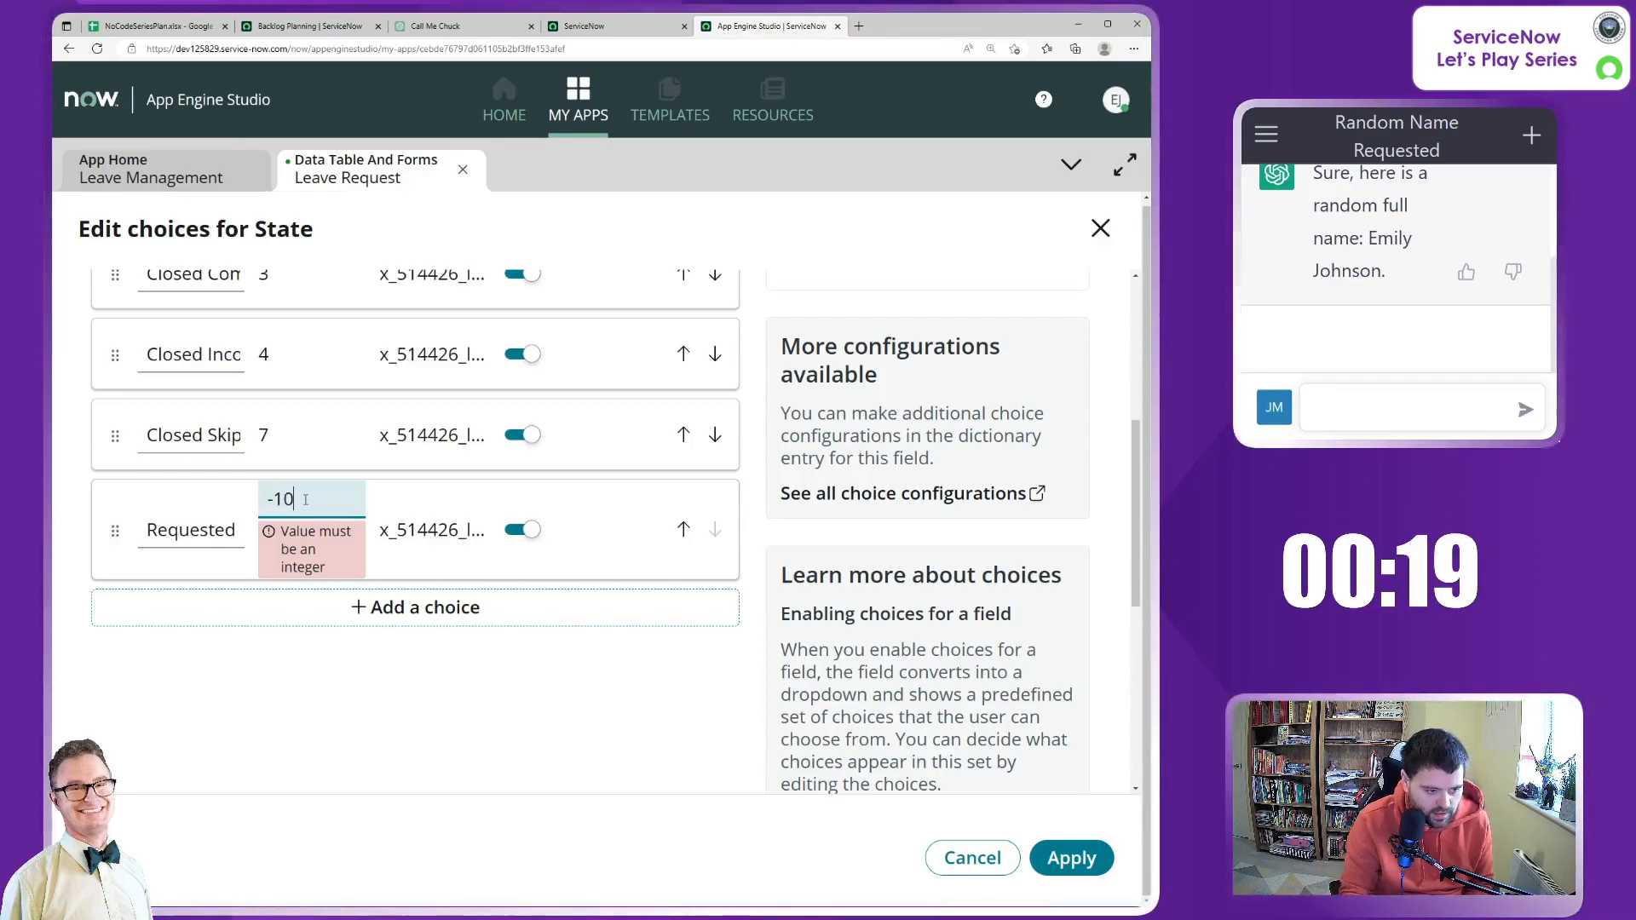
Add a State choice labelled Awaiting Approval with the value -11.
{"action": "left_click", "coordinate": [256, 694]}
{"action": "left_click", "coordinate": [325, 594]}
{"action": "left_click", "coordinate": [191, 595]}
{"action": "type", "text": "Awaiting Approval"}
{"action": "left_click", "coordinate": [341, 598]}
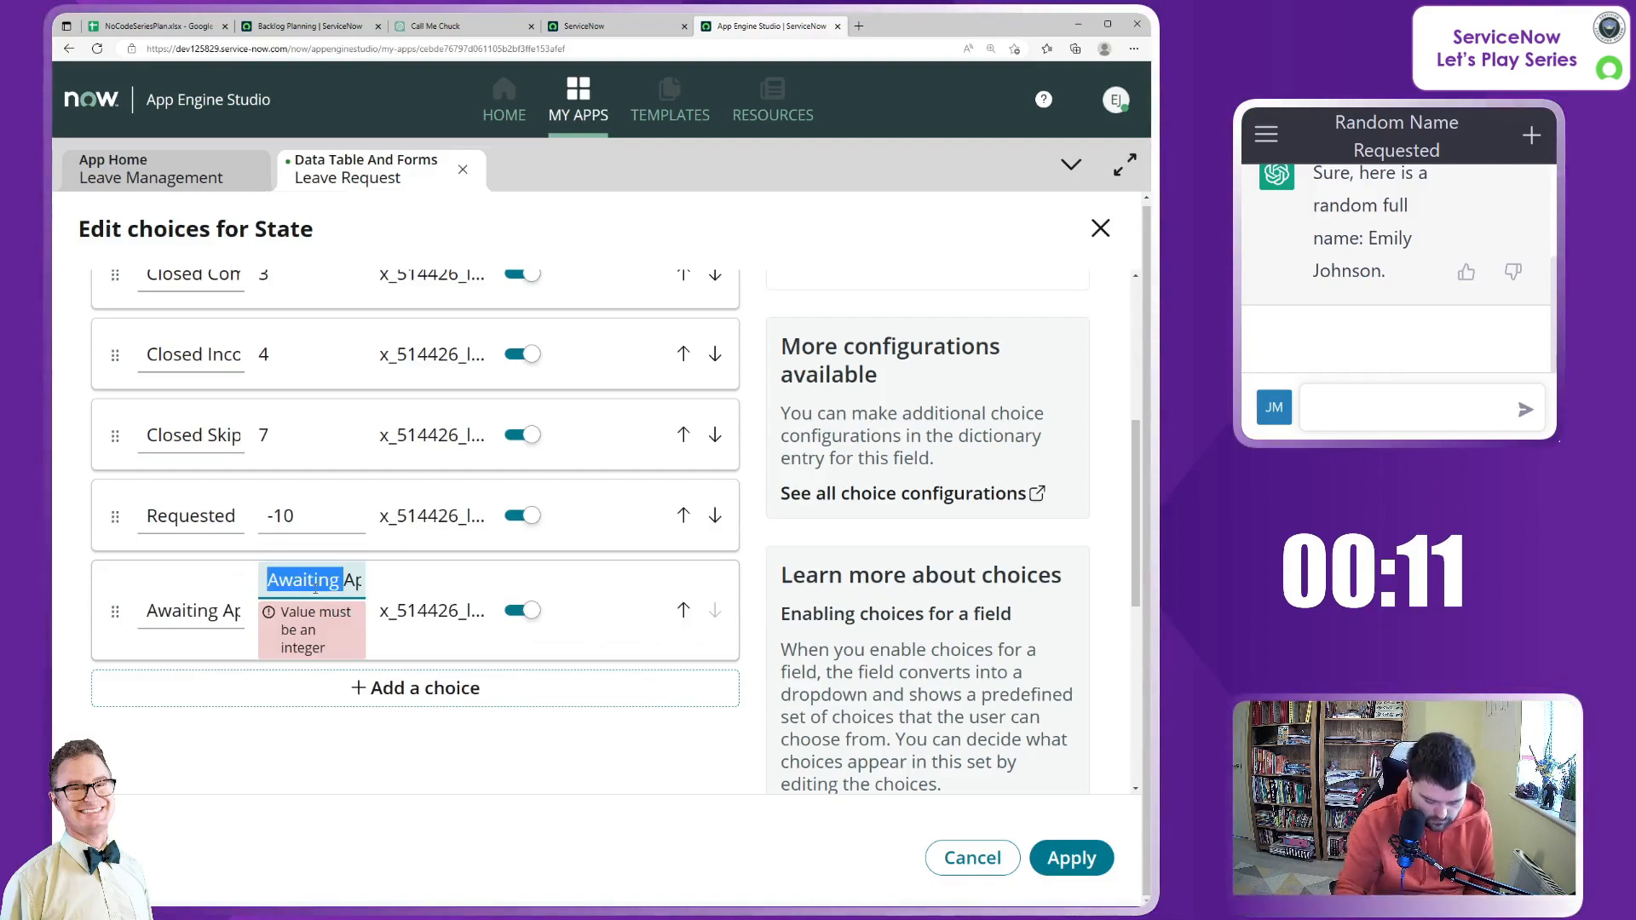
{"action": "key", "text": "BackSpace"}
{"action": "type", "text": "-"}
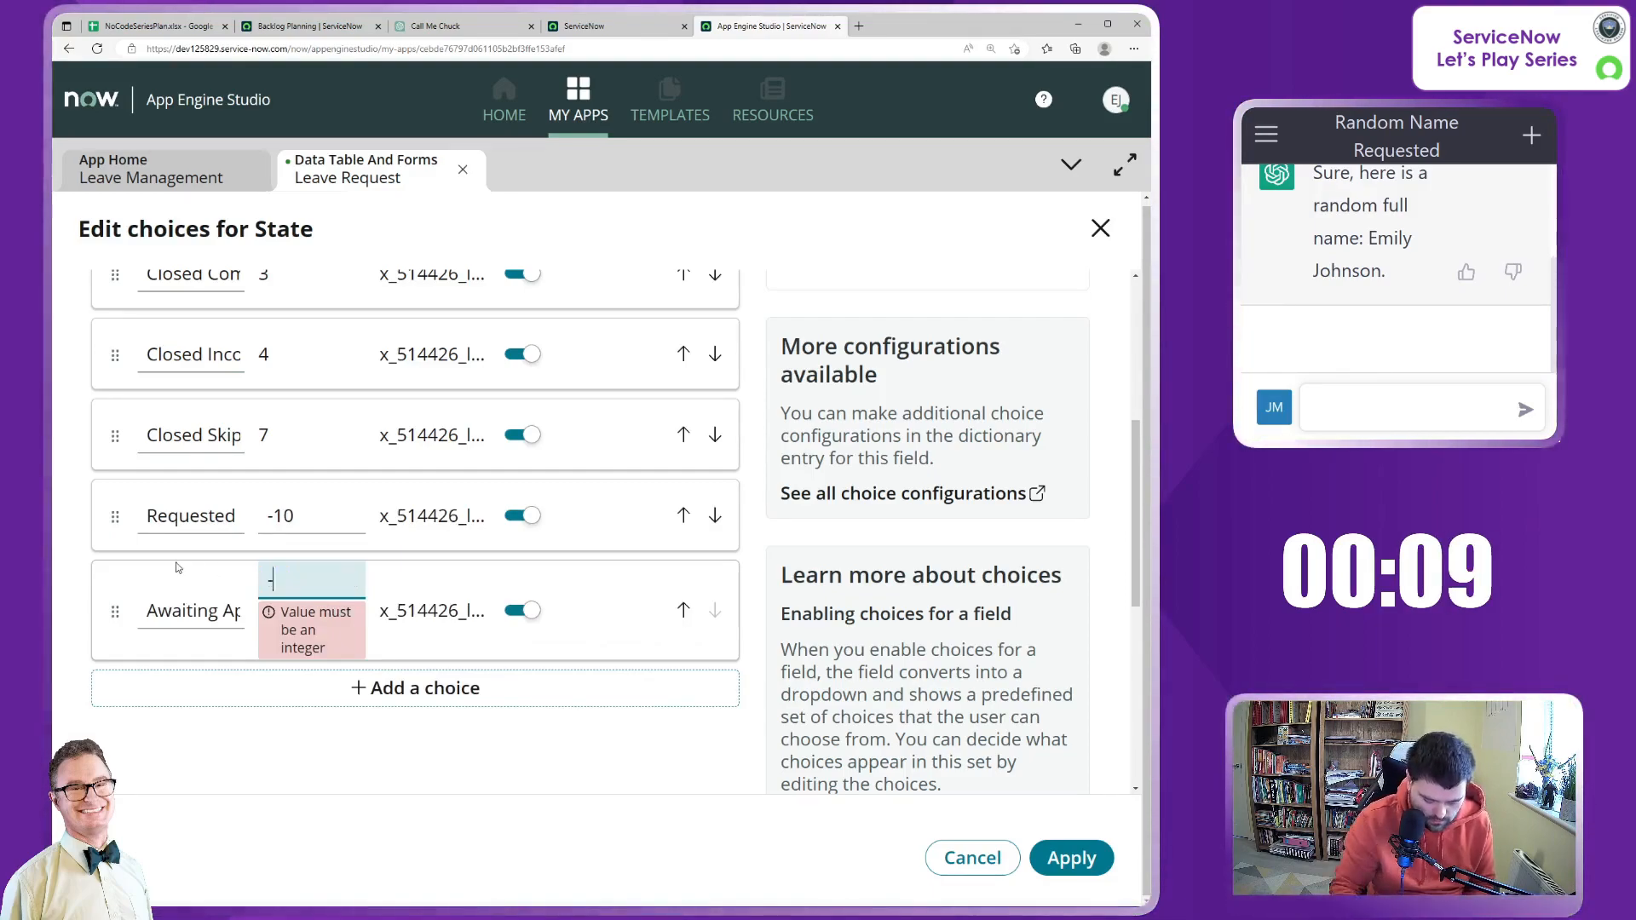
{"action": "type", "text": "11"}
Add a State choice labelled Approved with the value -12.
{"action": "left_click", "coordinate": [219, 661]}
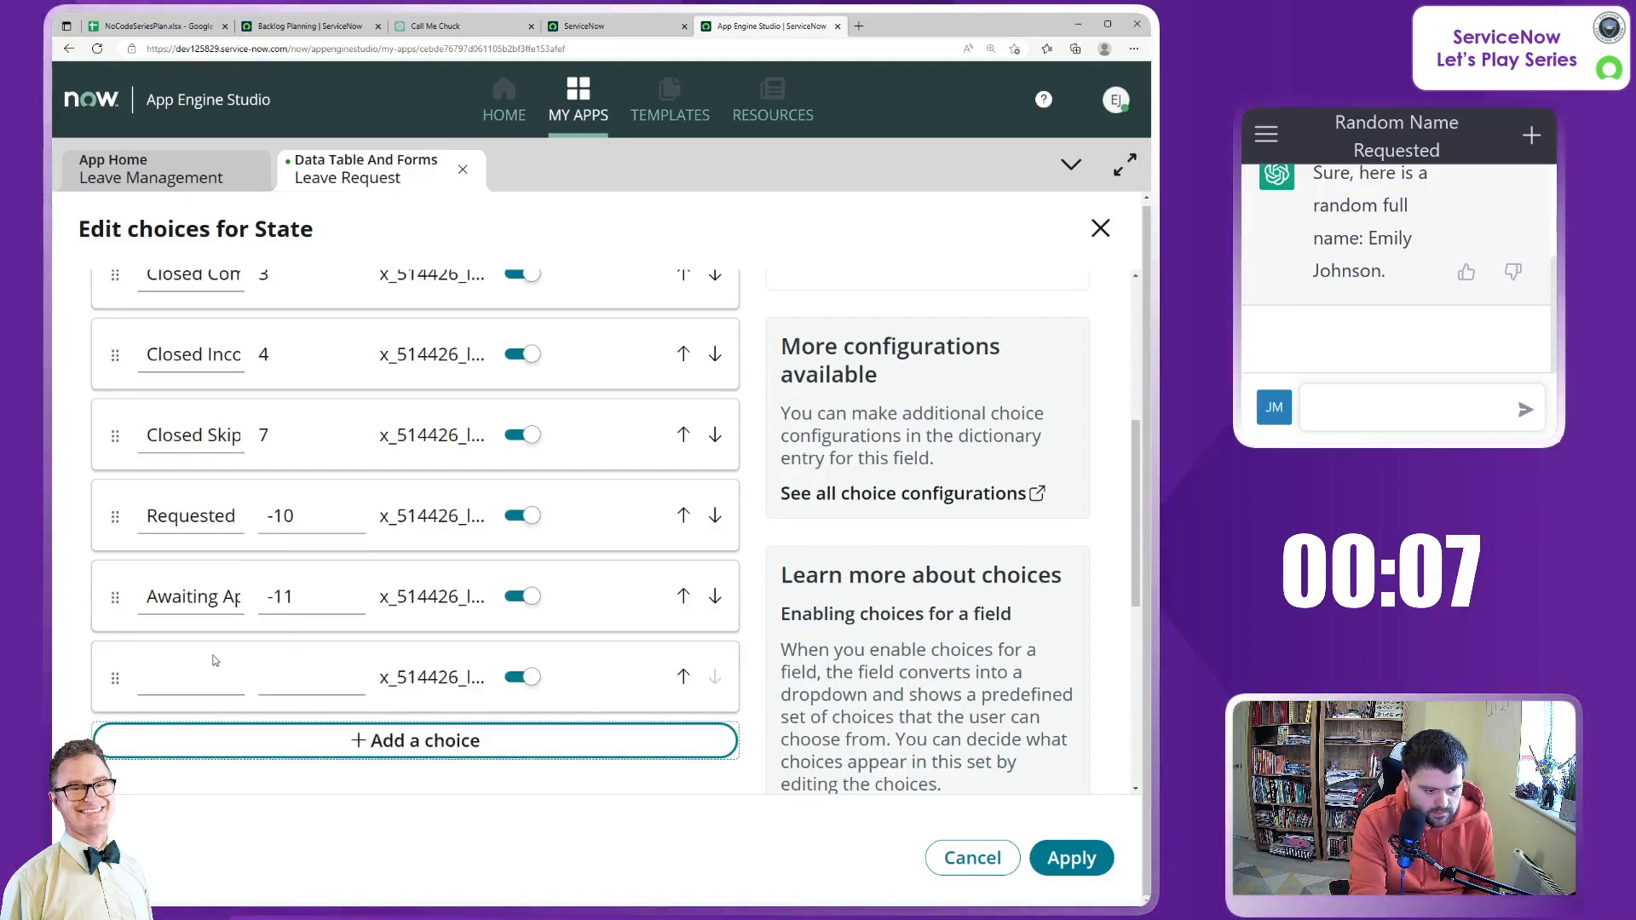
{"action": "type", "text": "Approved"}
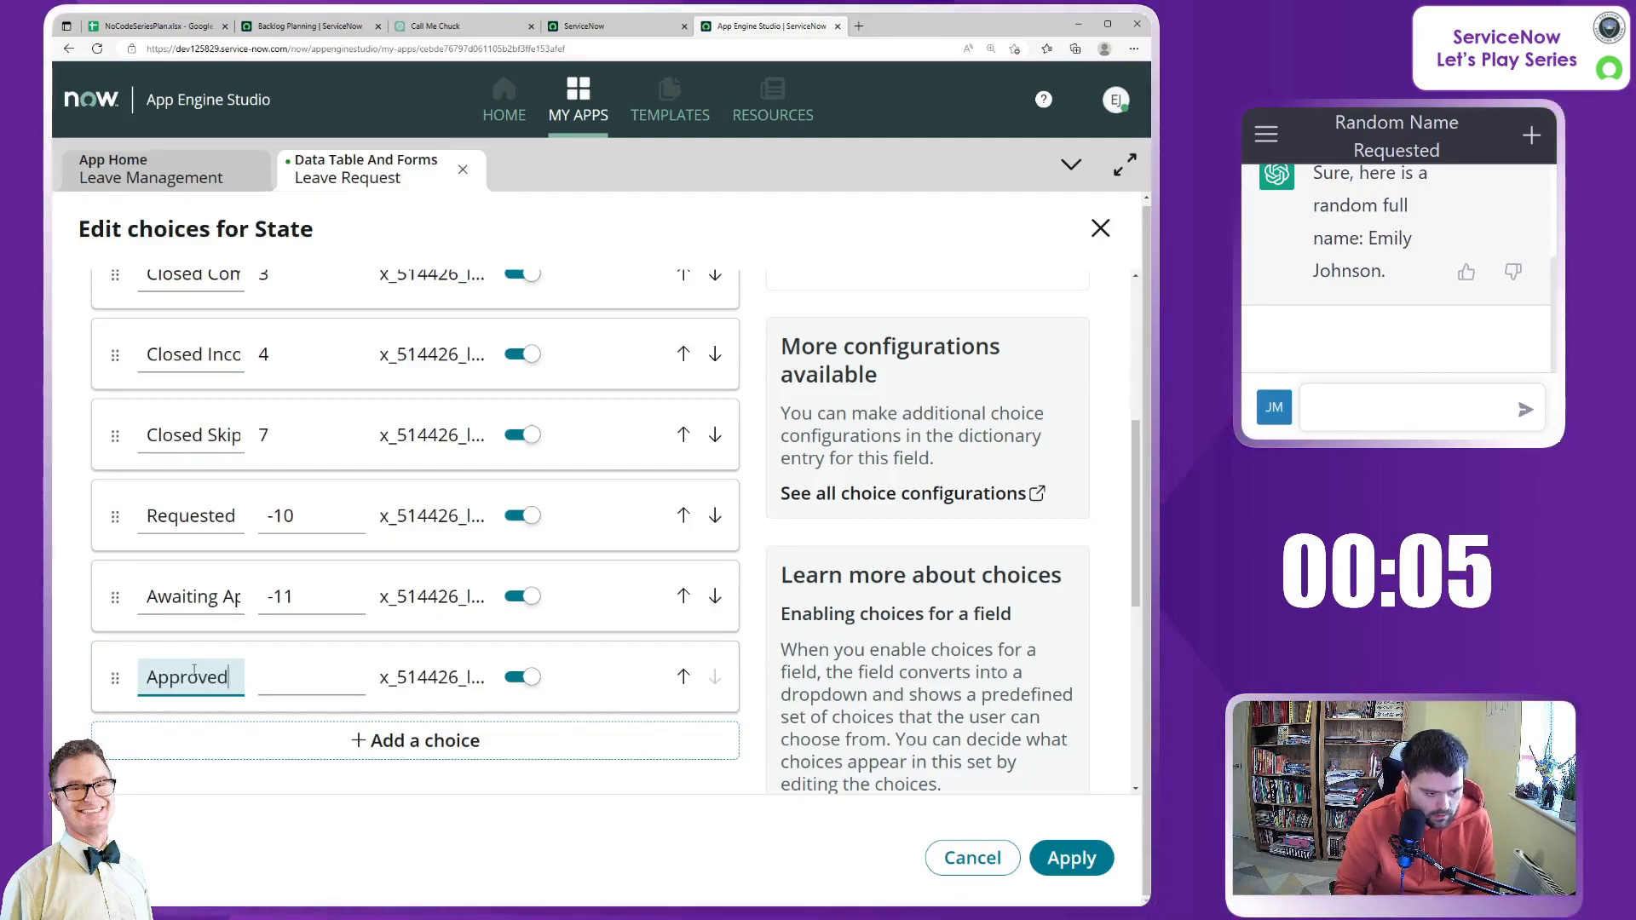
{"action": "left_click", "coordinate": [326, 688]}
{"action": "double_click", "coordinate": [304, 662]}
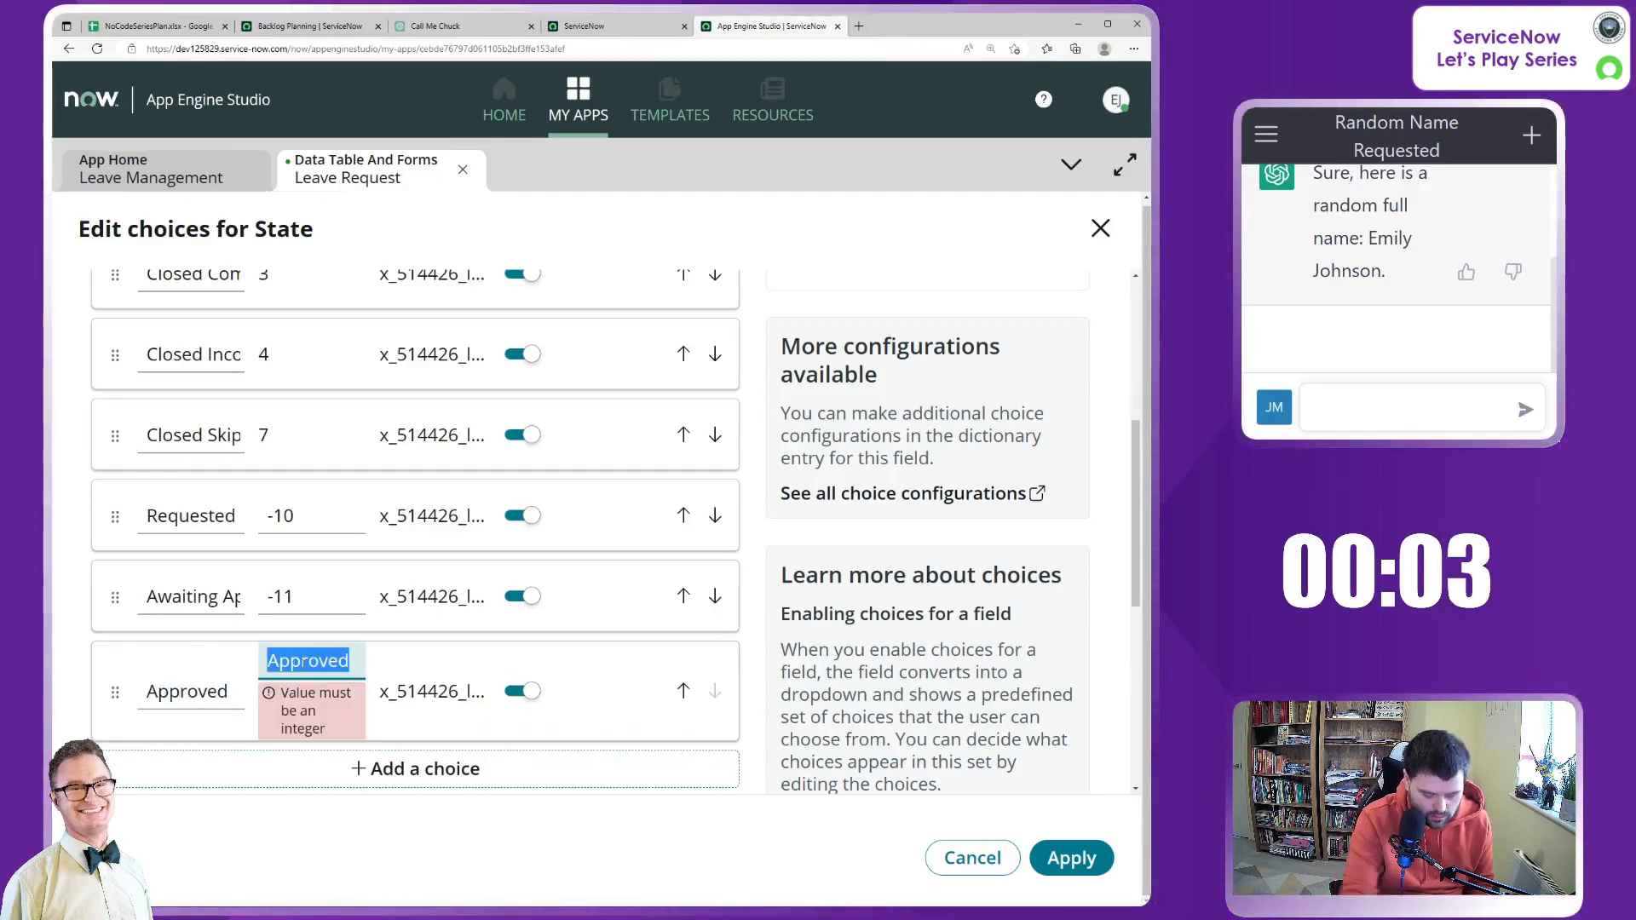
{"action": "left_click", "coordinate": [240, 826]}
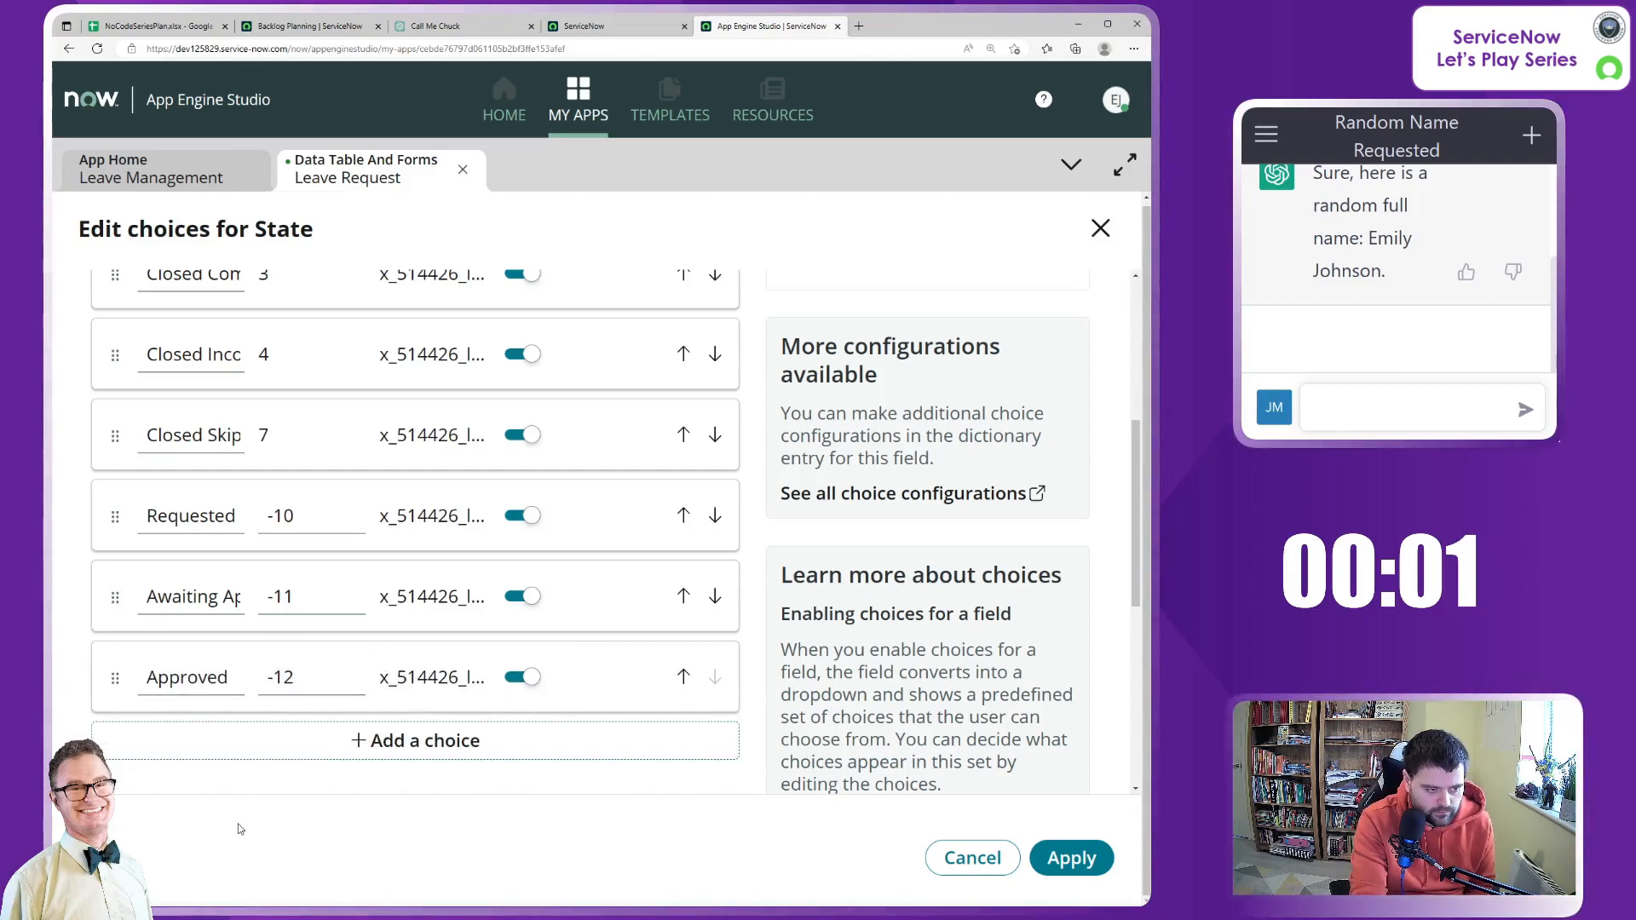
Add a State choice labelled Rejected with the value -13.
{"action": "scroll", "coordinate": [191, 459], "scroll_direction": "up", "scroll_amount": 2}
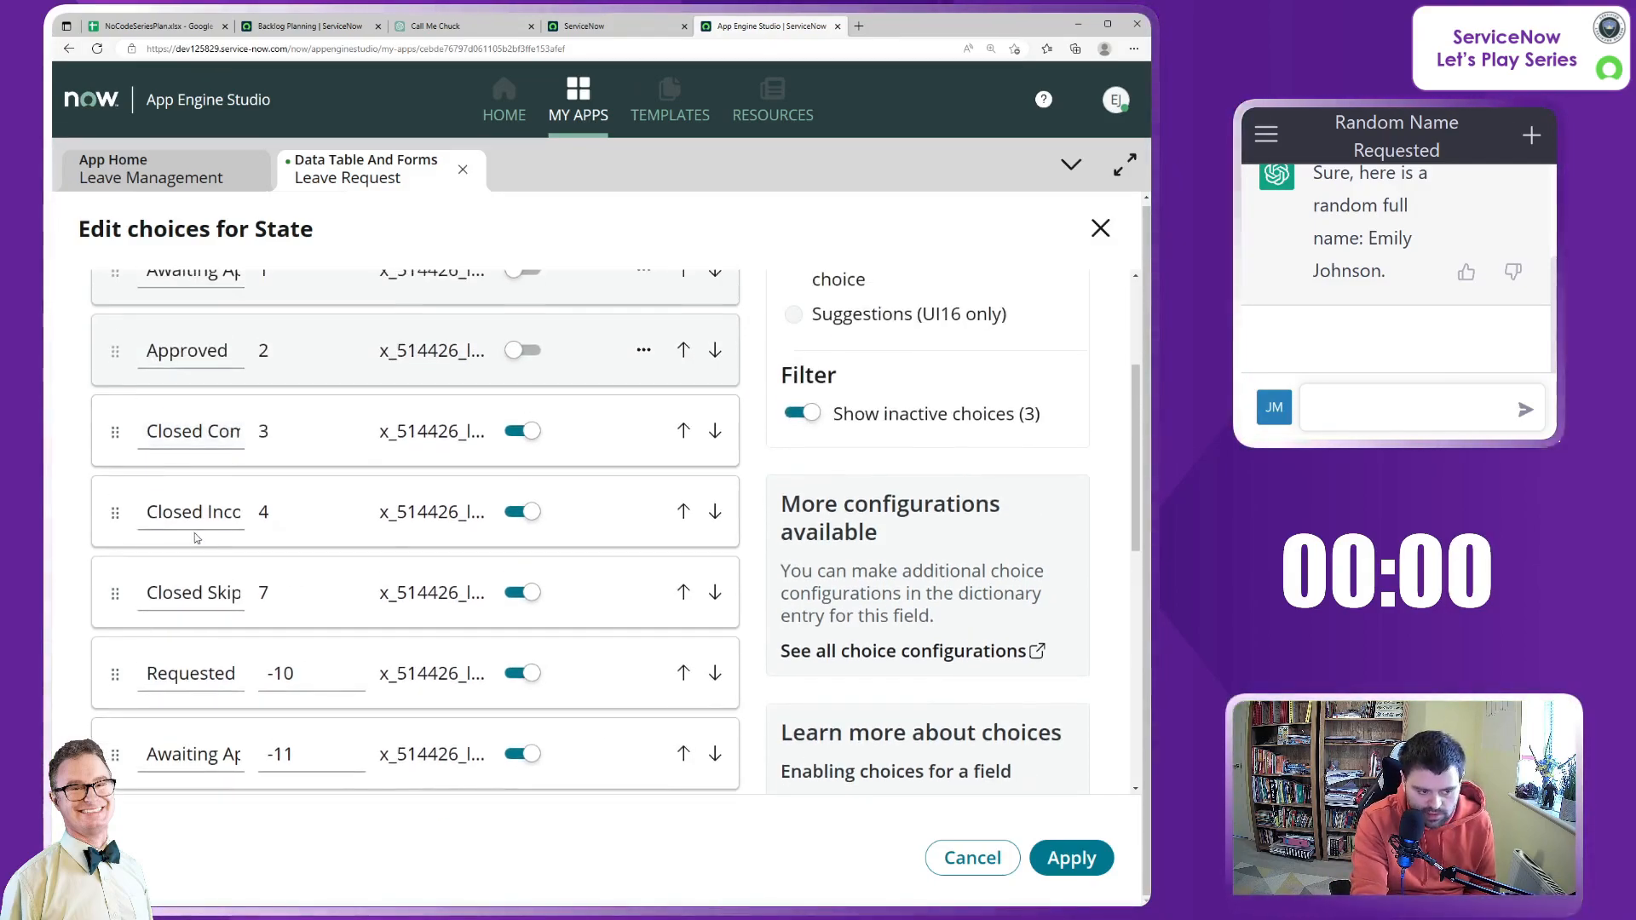
{"action": "scroll", "coordinate": [269, 566], "scroll_direction": "down", "scroll_amount": 2}
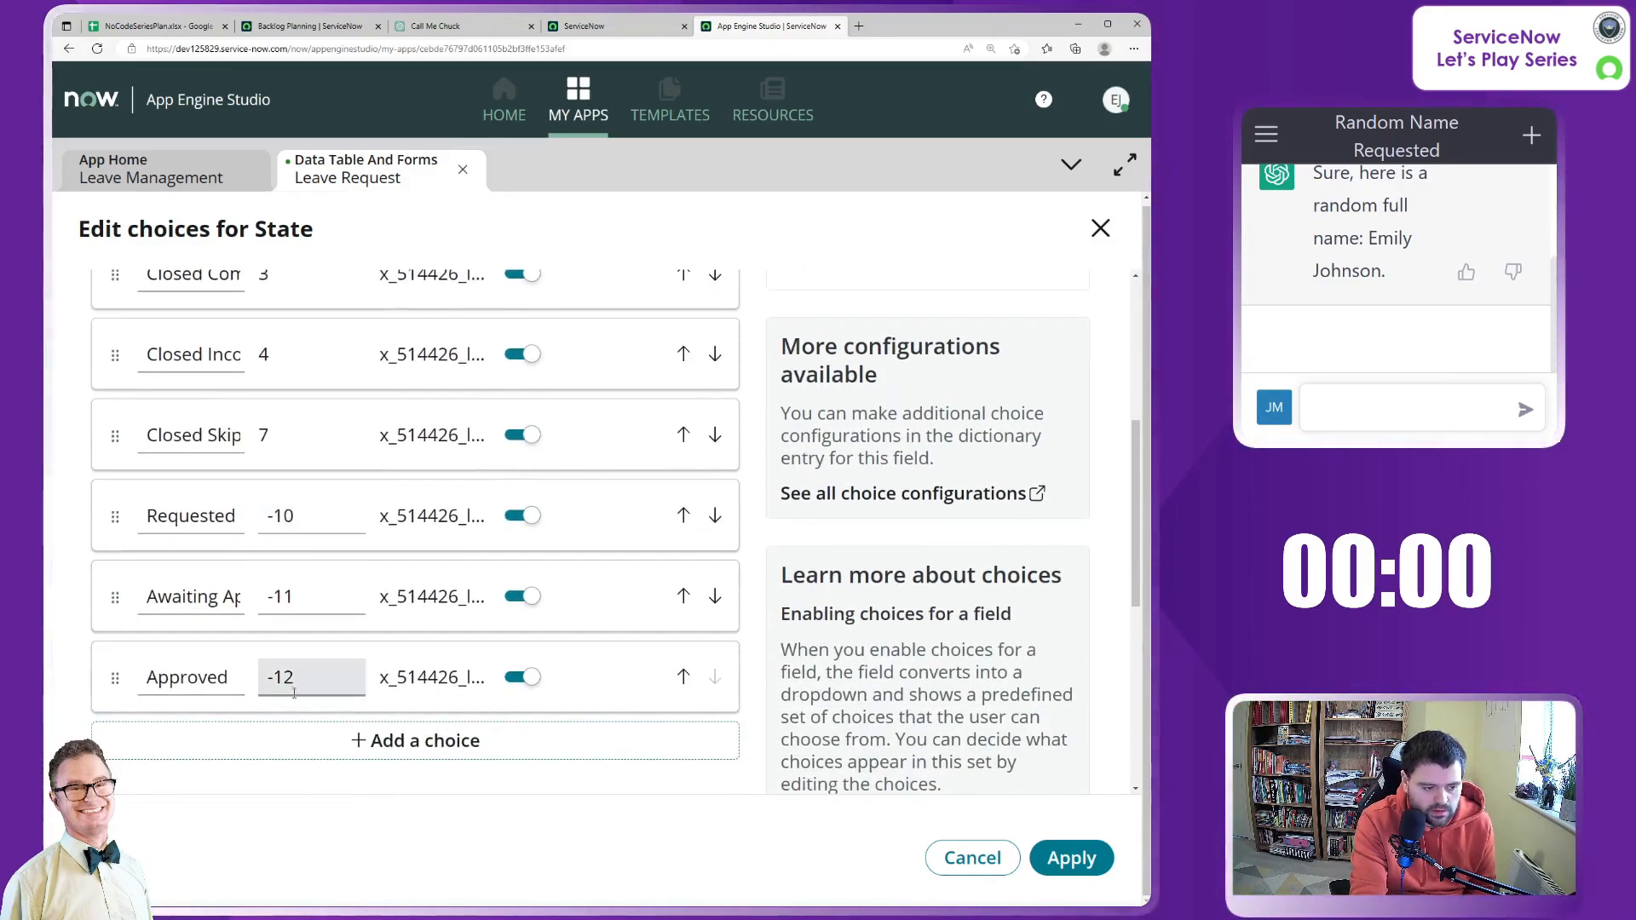
{"action": "left_click", "coordinate": [422, 749]}
{"action": "type", "text": "Rejected"}
{"action": "left_click", "coordinate": [303, 759]}
{"action": "type", "text": "Rejected"}
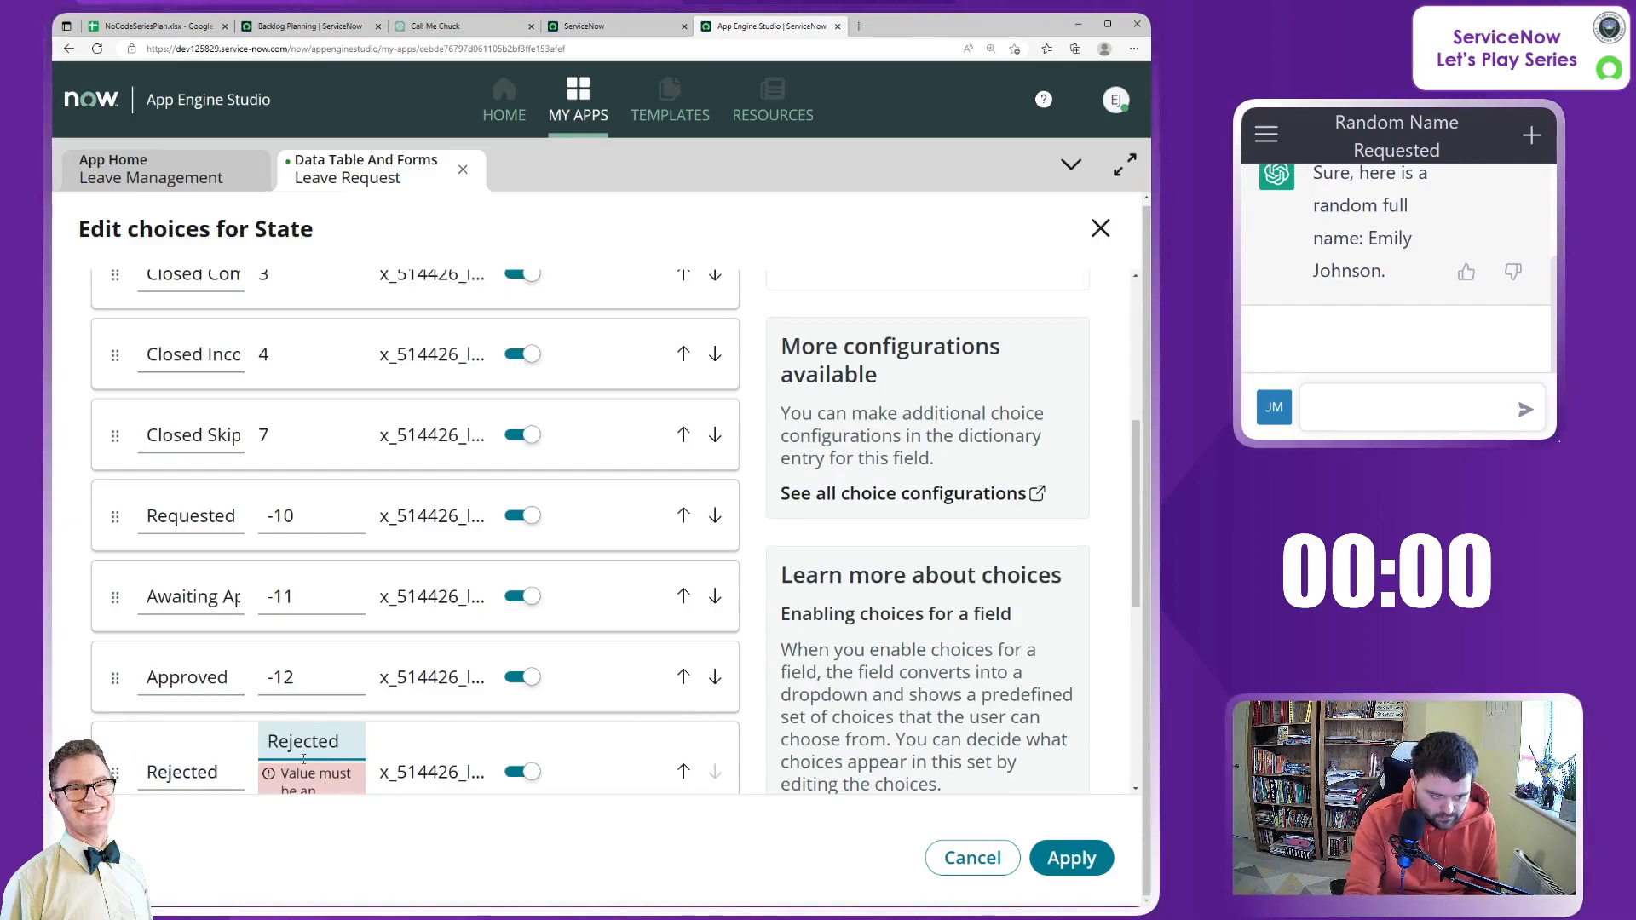
{"action": "double_click", "coordinate": [305, 740]}
{"action": "type", "text": "-14"}
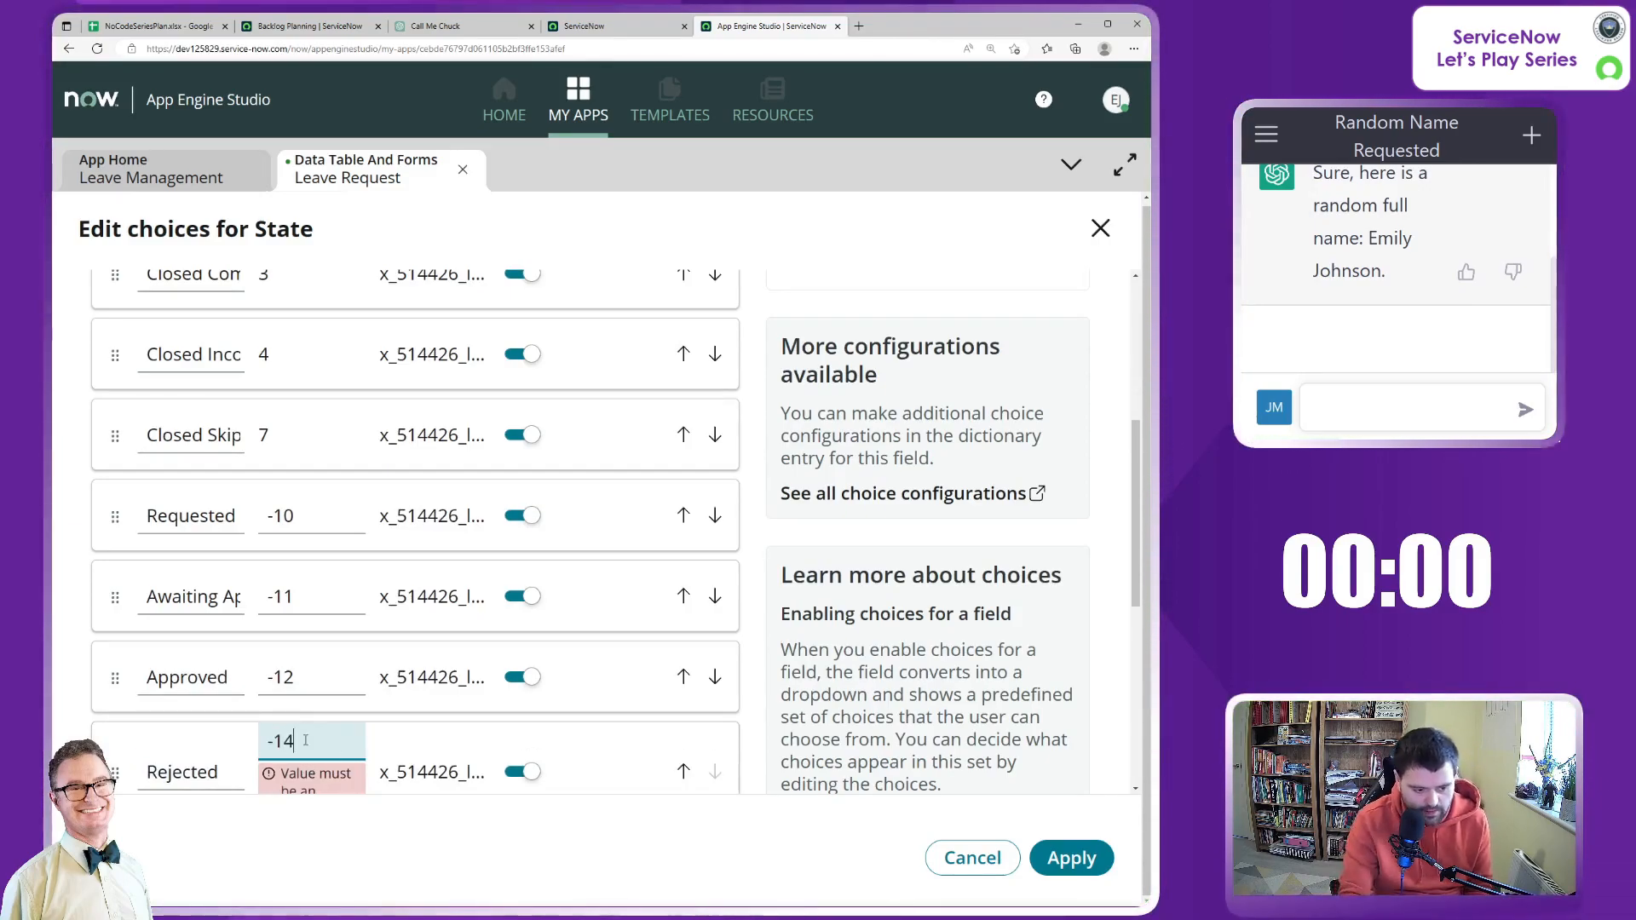
{"action": "scroll", "coordinate": [305, 740], "scroll_direction": "down", "scroll_amount": 3}
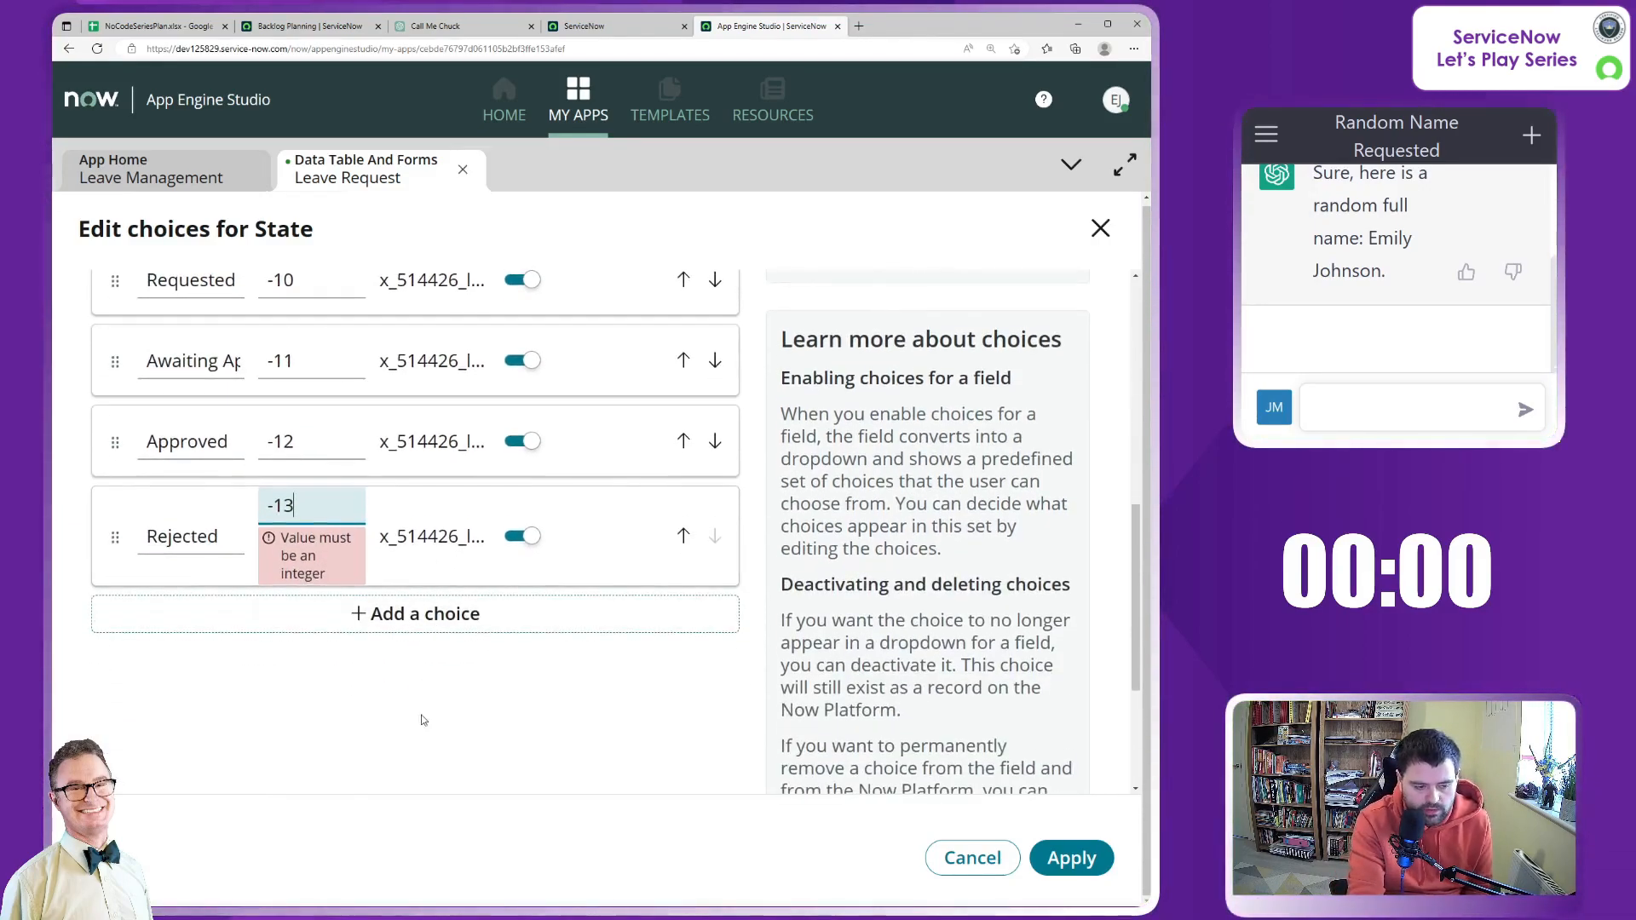
{"action": "left_click", "coordinate": [422, 718]}
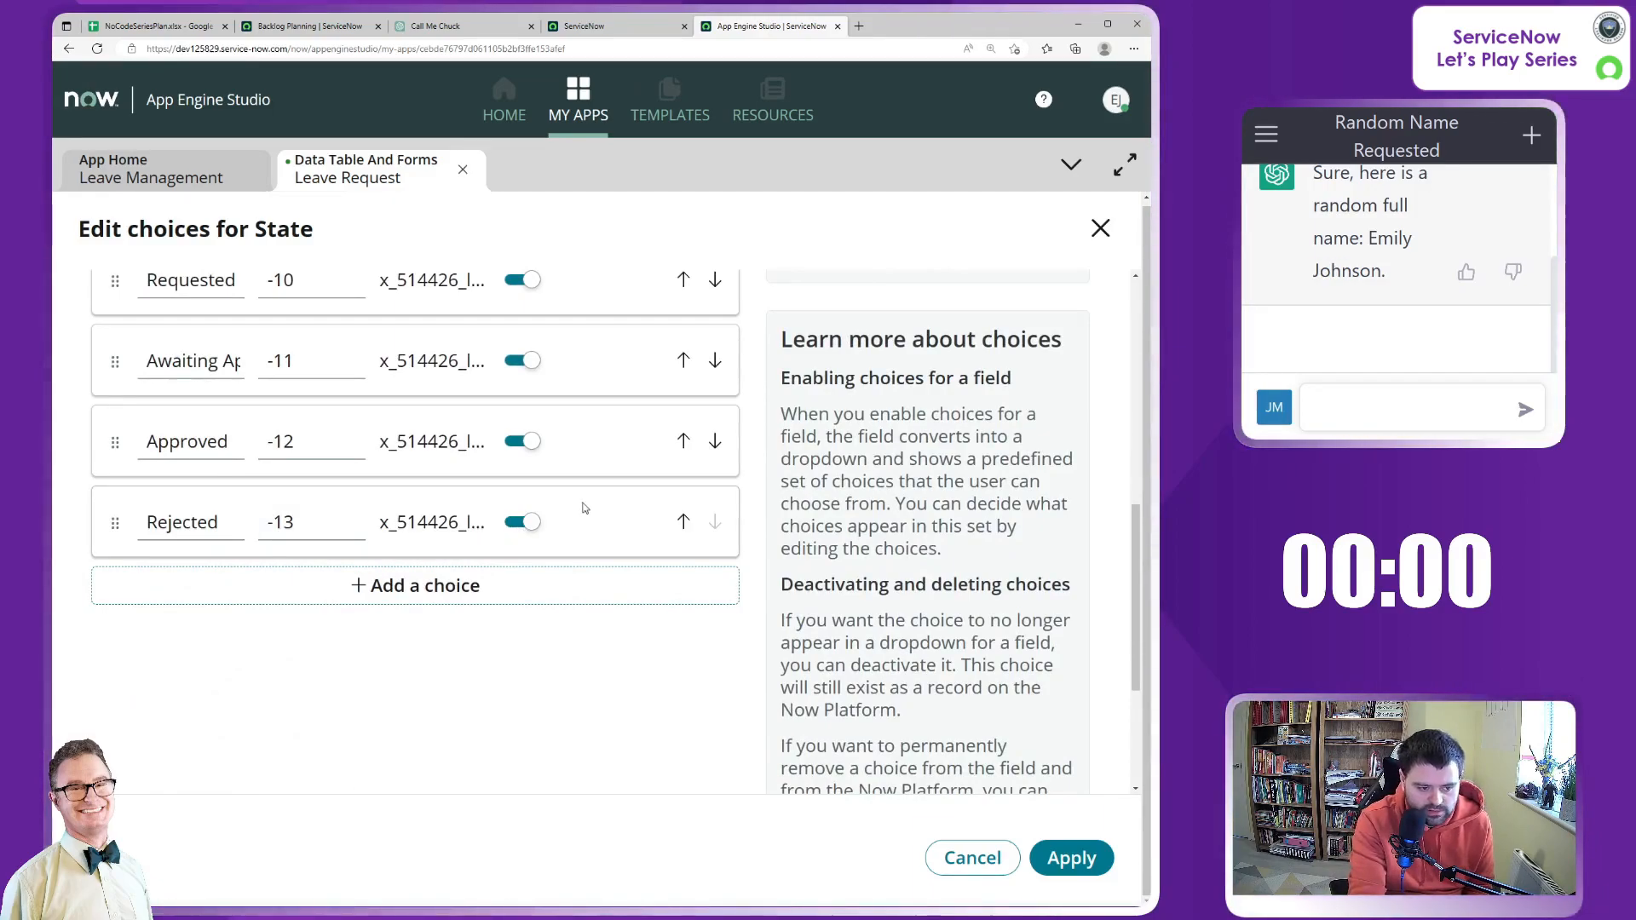
Reorder the State choices so the closed choice with value 7 sits directly below Rejected.
{"action": "scroll", "coordinate": [578, 510], "scroll_direction": "up", "scroll_amount": 3}
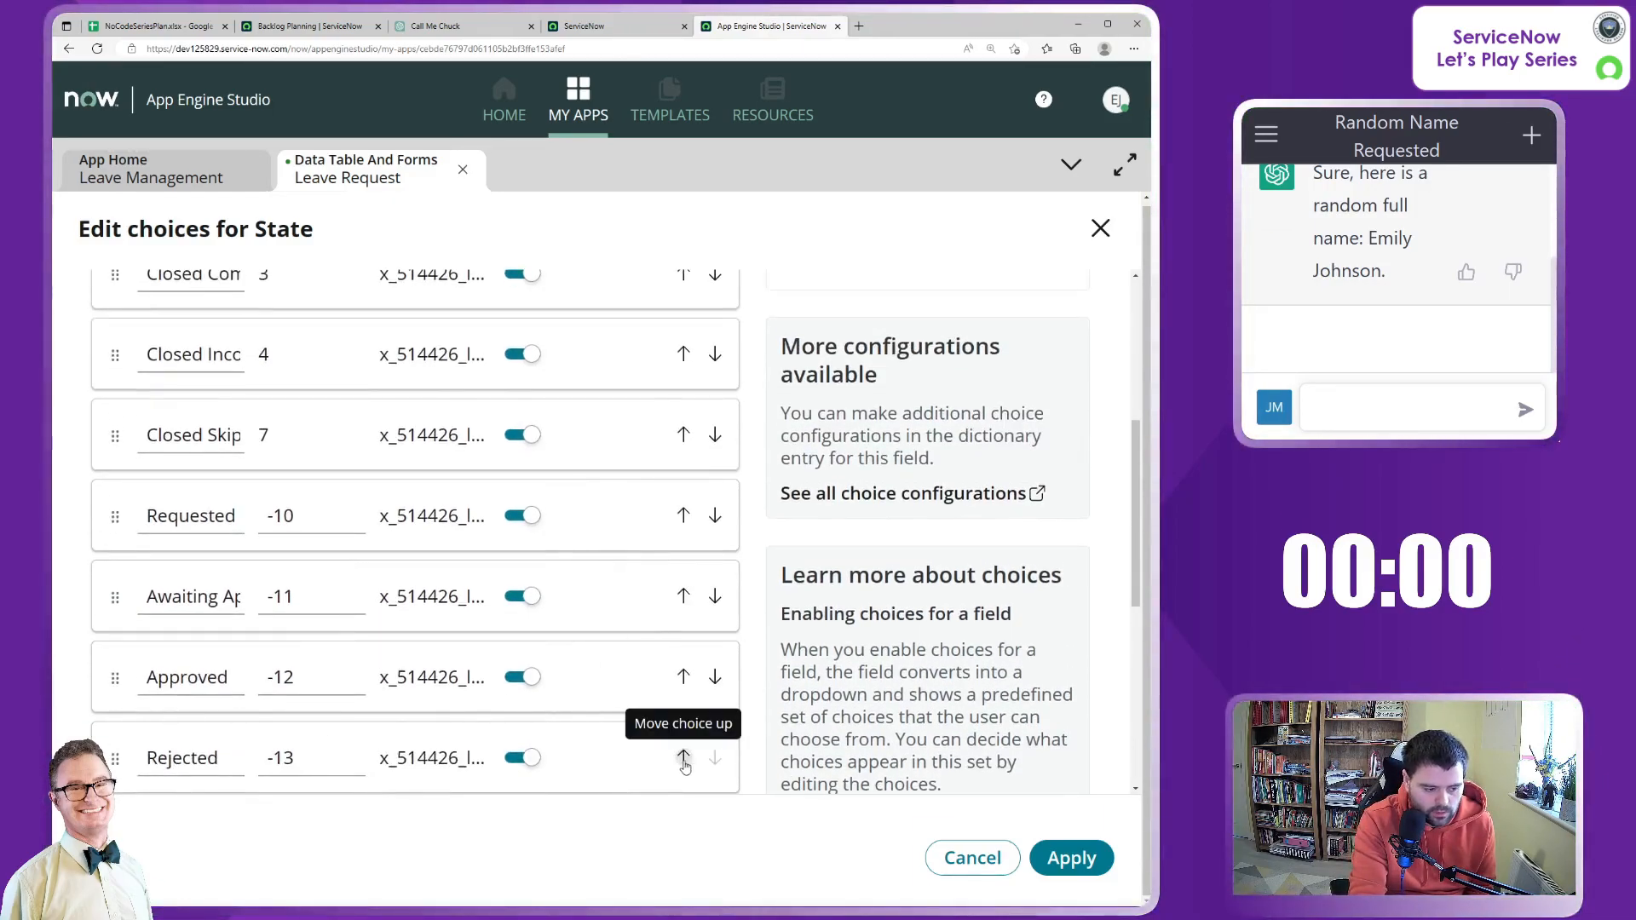
{"action": "scroll", "coordinate": [631, 716], "scroll_direction": "down", "scroll_amount": 3}
{"action": "scroll", "coordinate": [579, 478], "scroll_direction": "up", "scroll_amount": 3}
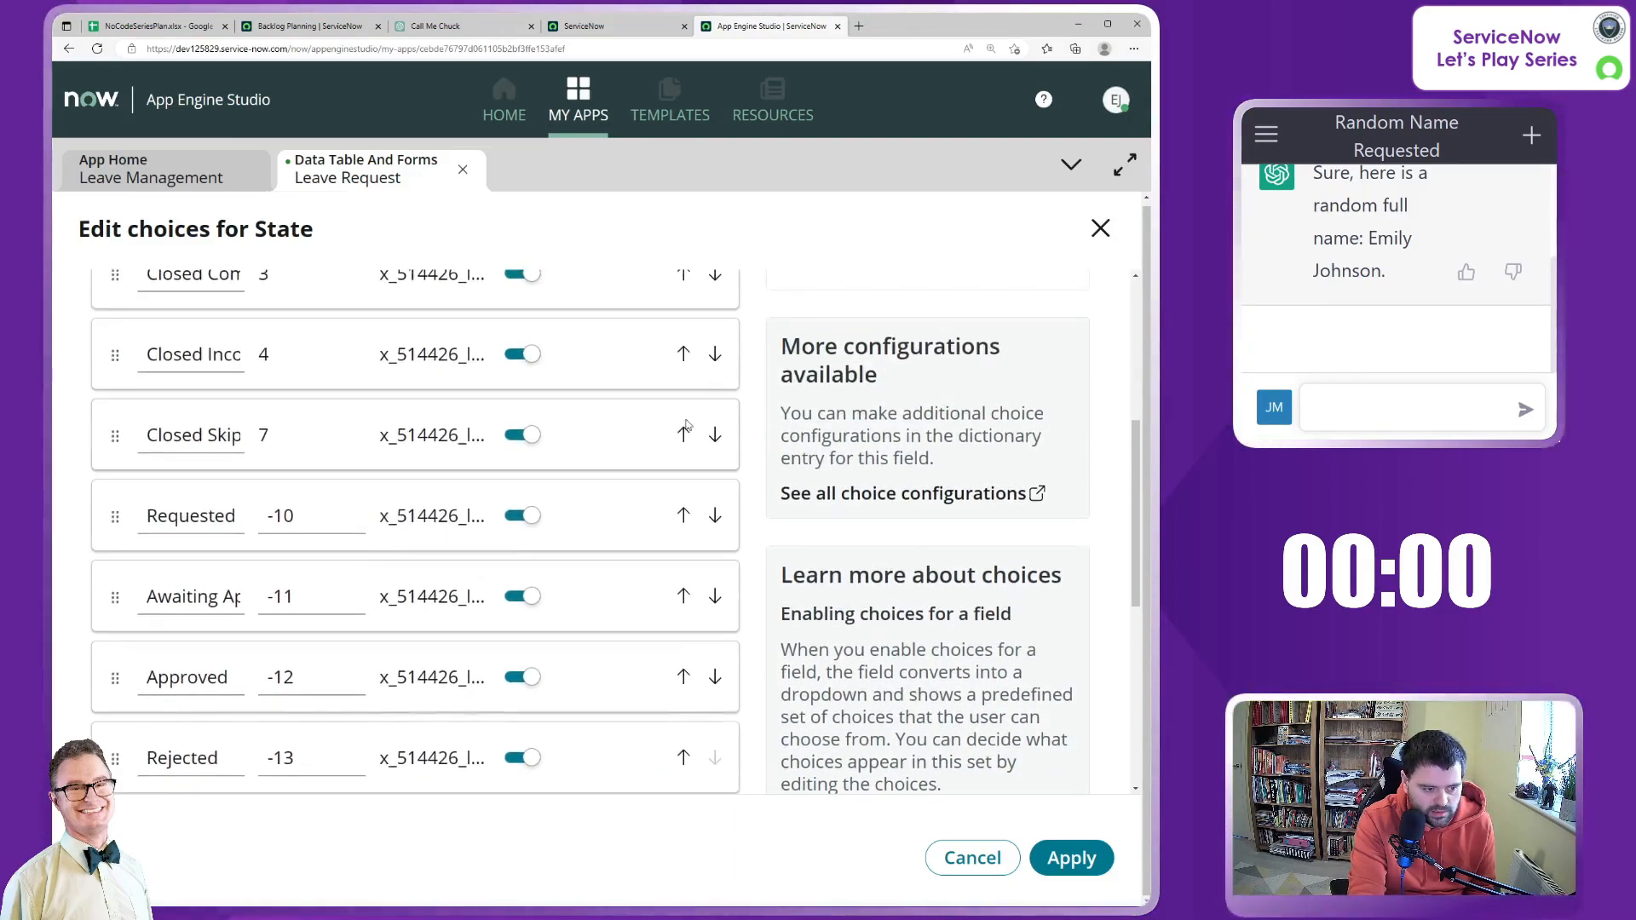
{"action": "left_click", "coordinate": [715, 436]}
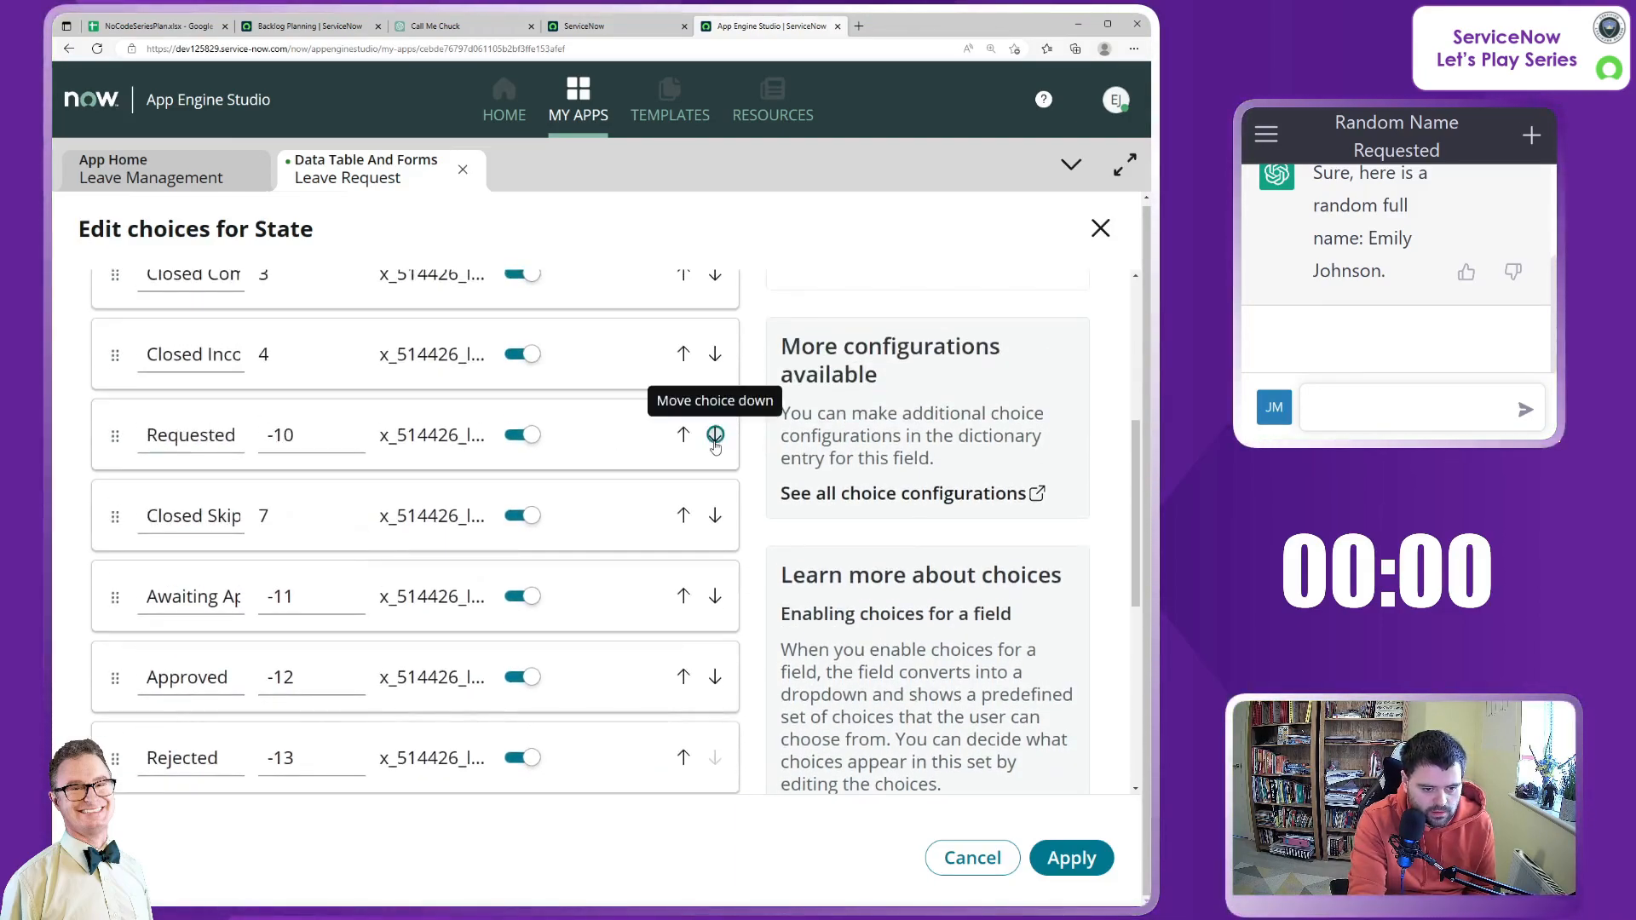
{"action": "left_click", "coordinate": [715, 516]}
{"action": "left_click", "coordinate": [715, 597]}
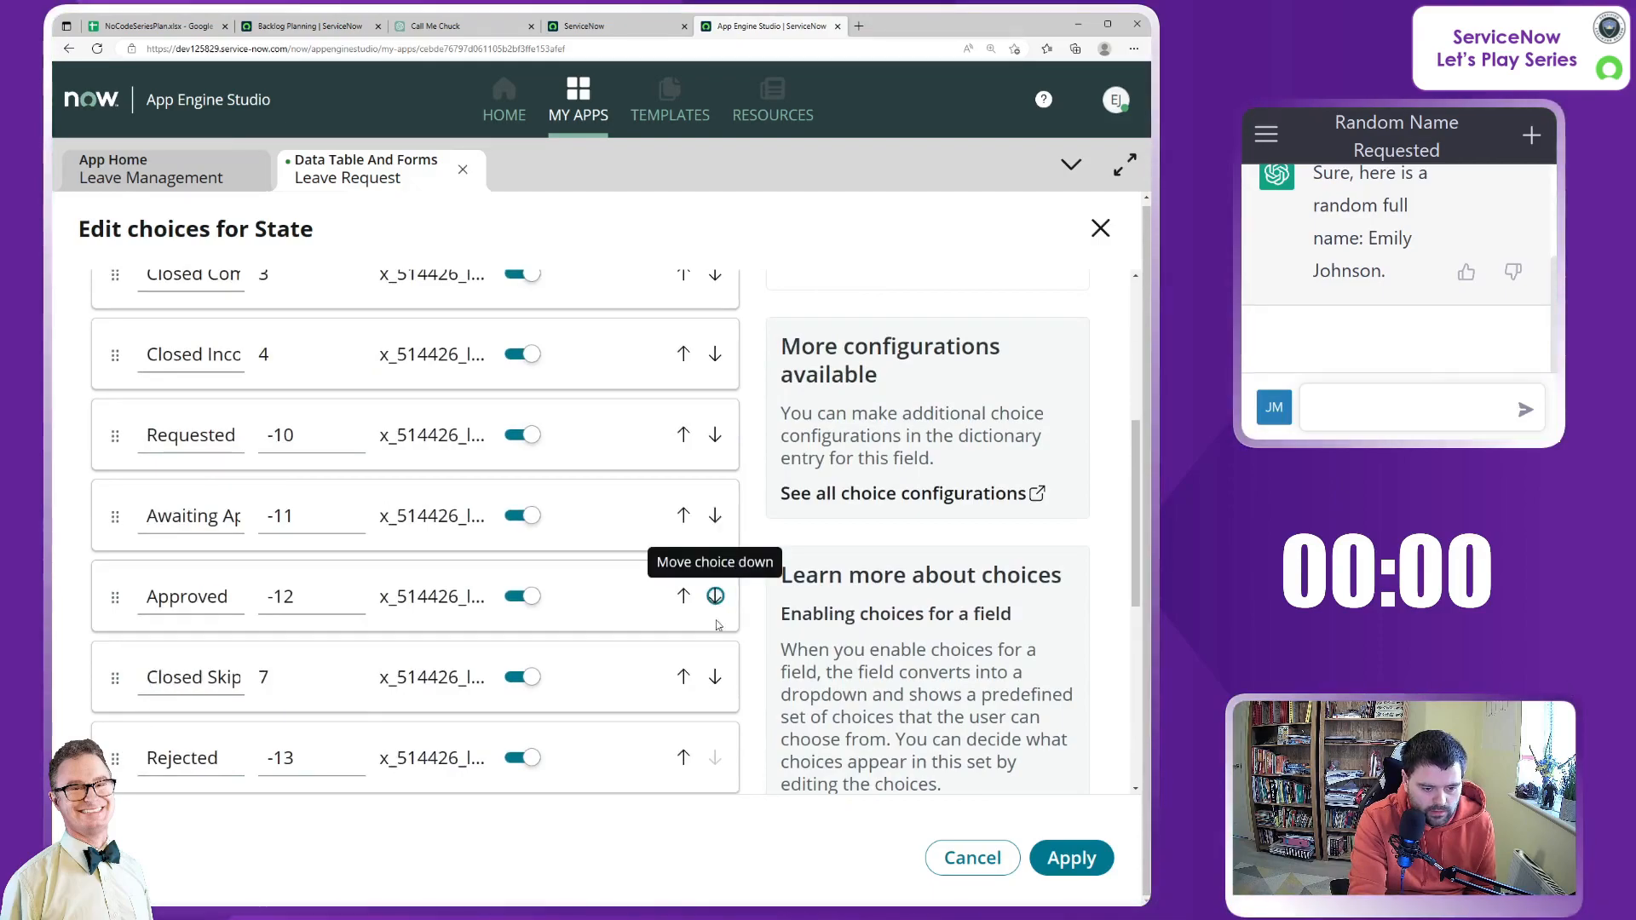
{"action": "left_click", "coordinate": [717, 682]}
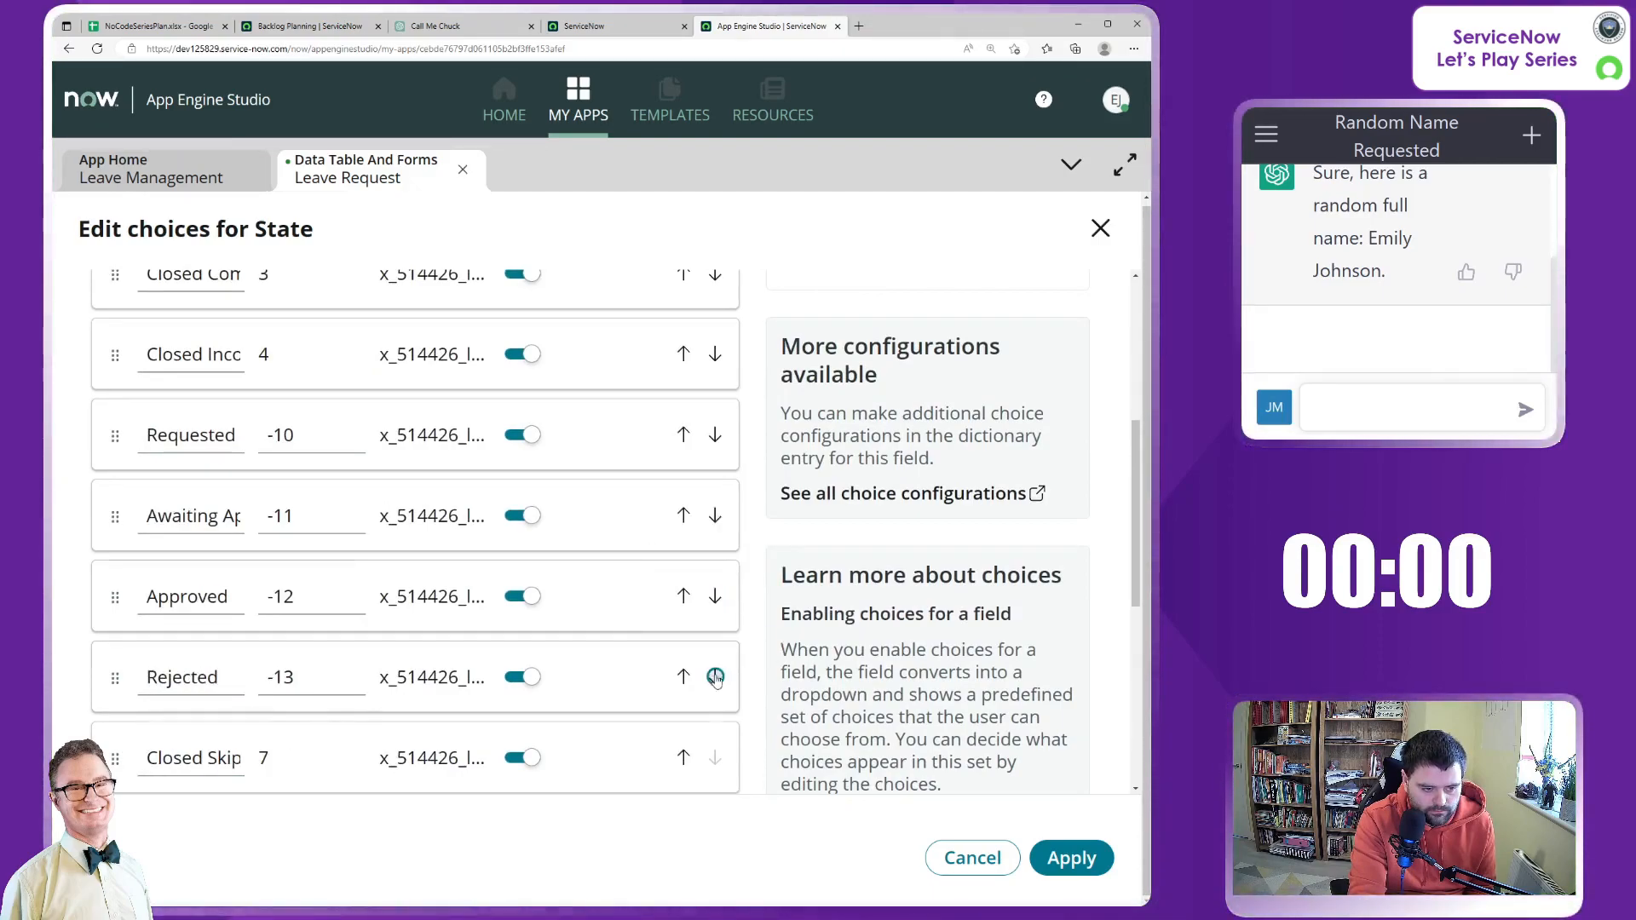
Move the closed choice with value 4 down the State choice list to just below Rejected.
{"action": "left_click", "coordinate": [715, 355]}
{"action": "left_click", "coordinate": [715, 435]}
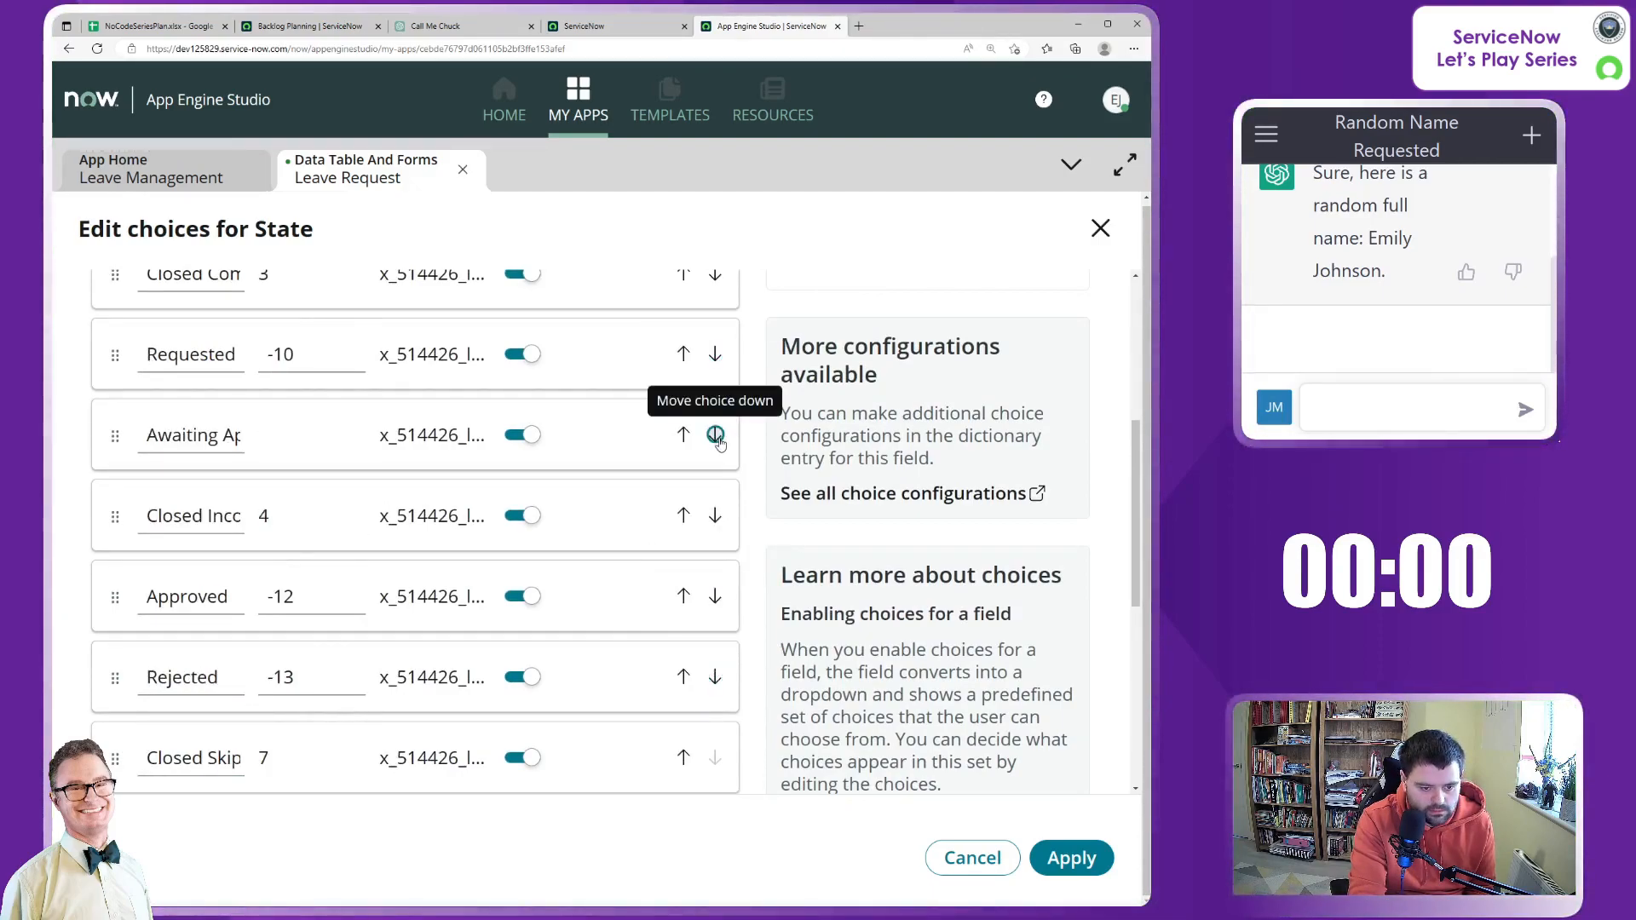
{"action": "left_click", "coordinate": [715, 516]}
{"action": "left_click", "coordinate": [716, 597]}
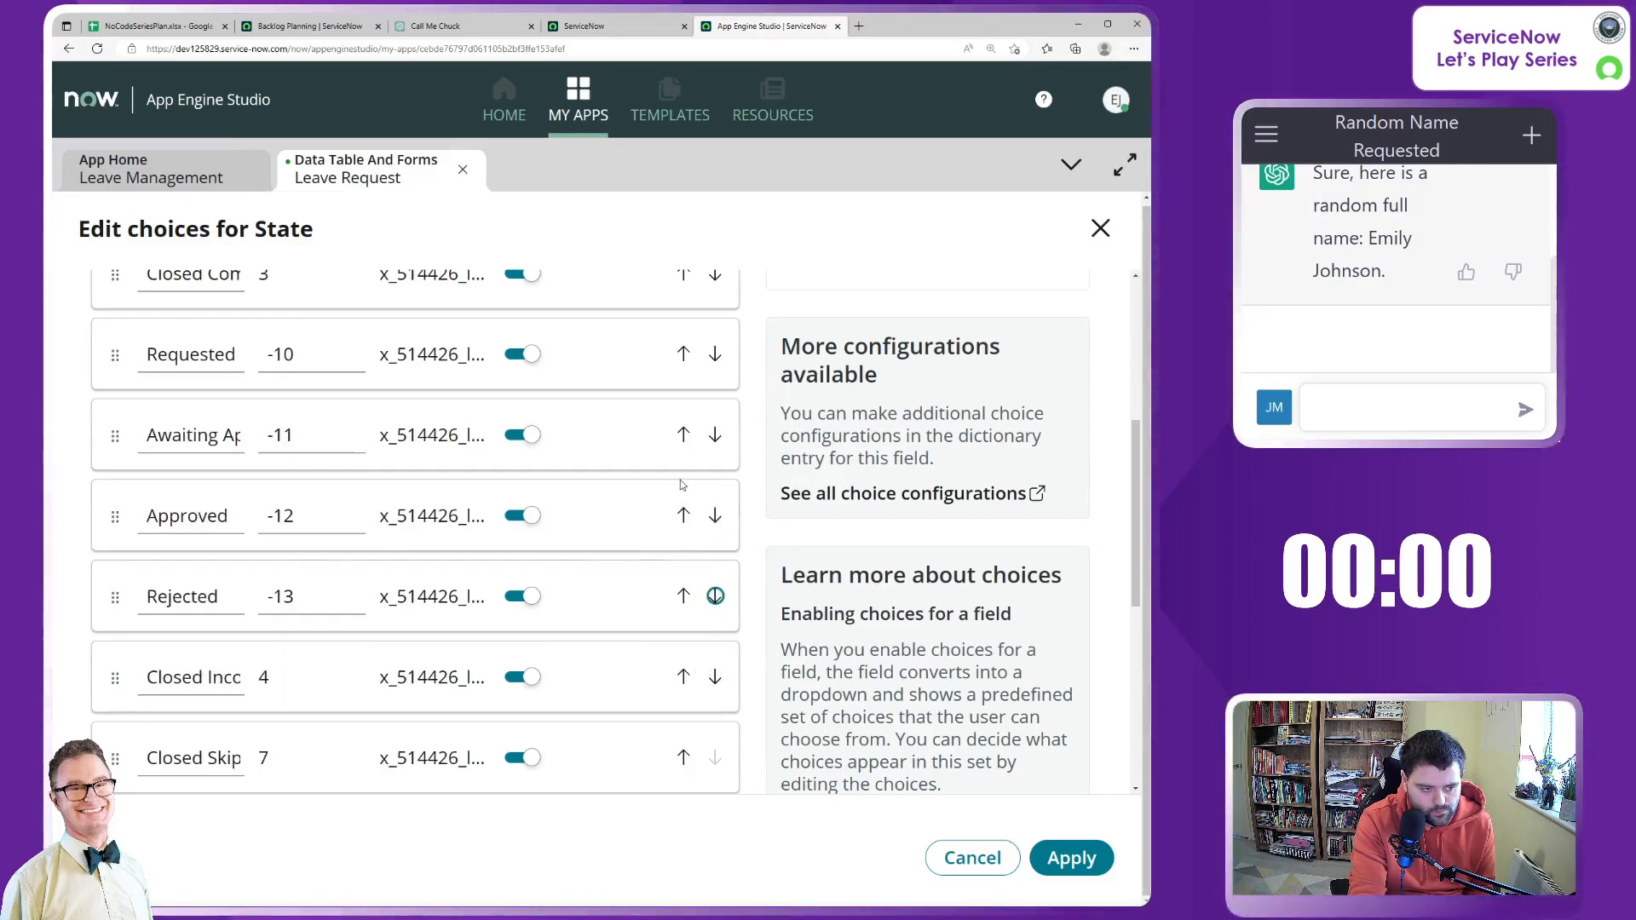
Move the closed choice with value 3 below Rejected, placing it after the four custom State choices.
{"action": "scroll", "coordinate": [723, 421], "scroll_direction": "up", "scroll_amount": 1}
{"action": "left_click", "coordinate": [716, 352]}
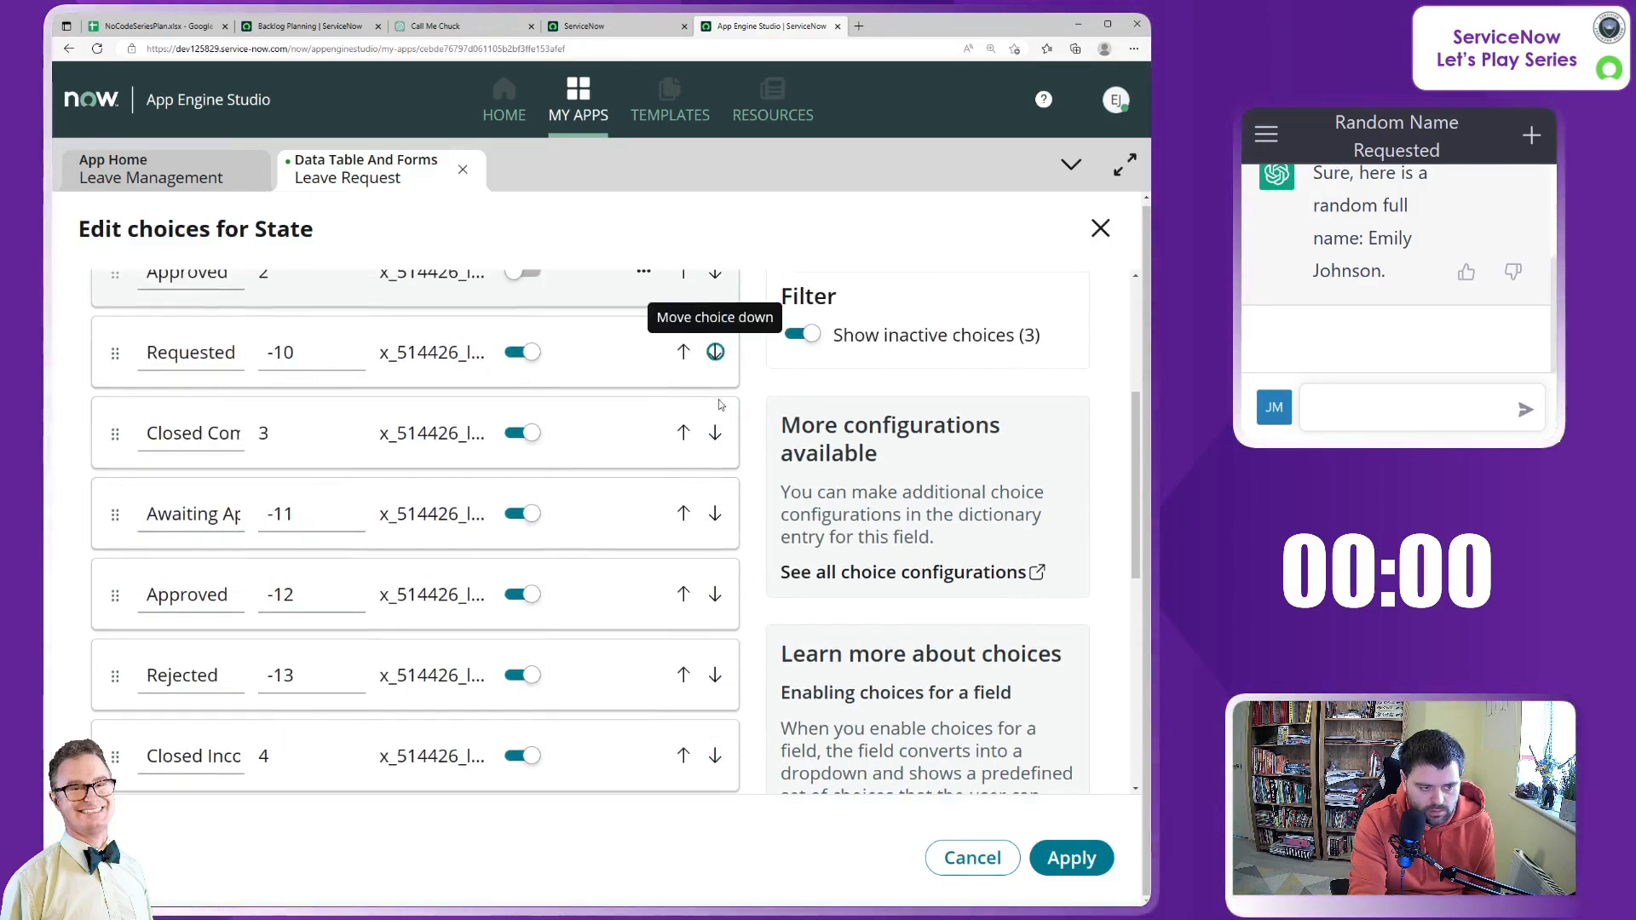
{"action": "left_click", "coordinate": [716, 433]}
{"action": "left_click", "coordinate": [716, 514]}
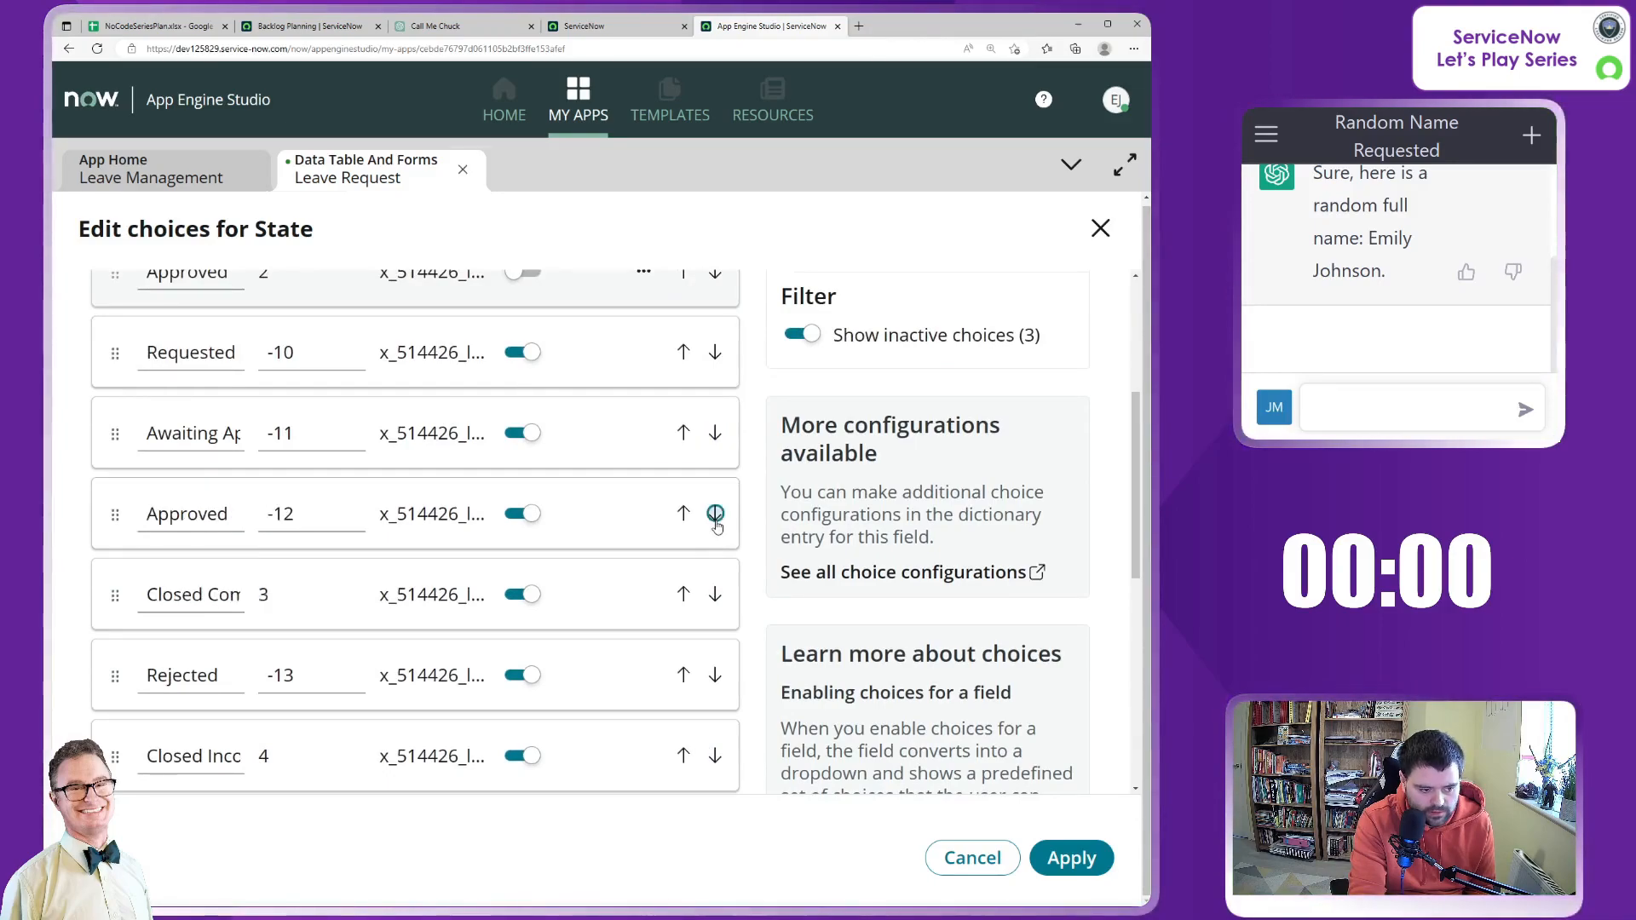
{"action": "left_click", "coordinate": [715, 594]}
Deactivate the three closed State choices, which have values 3, 4 and 7.
{"action": "scroll", "coordinate": [244, 682], "scroll_direction": "up", "scroll_amount": 2}
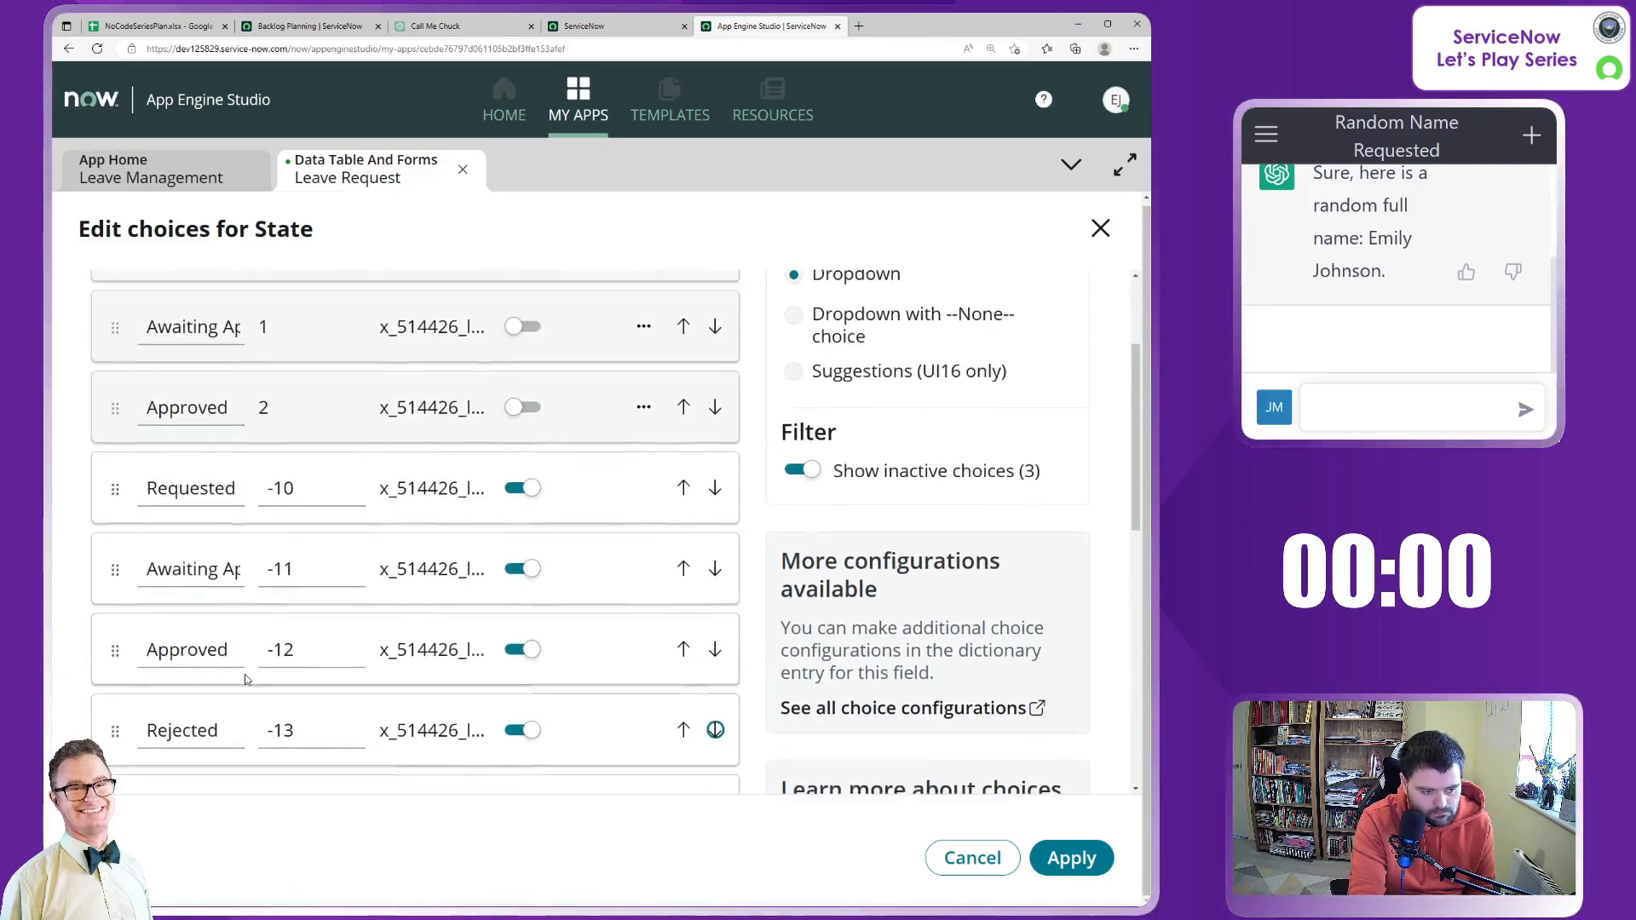
{"action": "scroll", "coordinate": [212, 537], "scroll_direction": "down", "scroll_amount": 2}
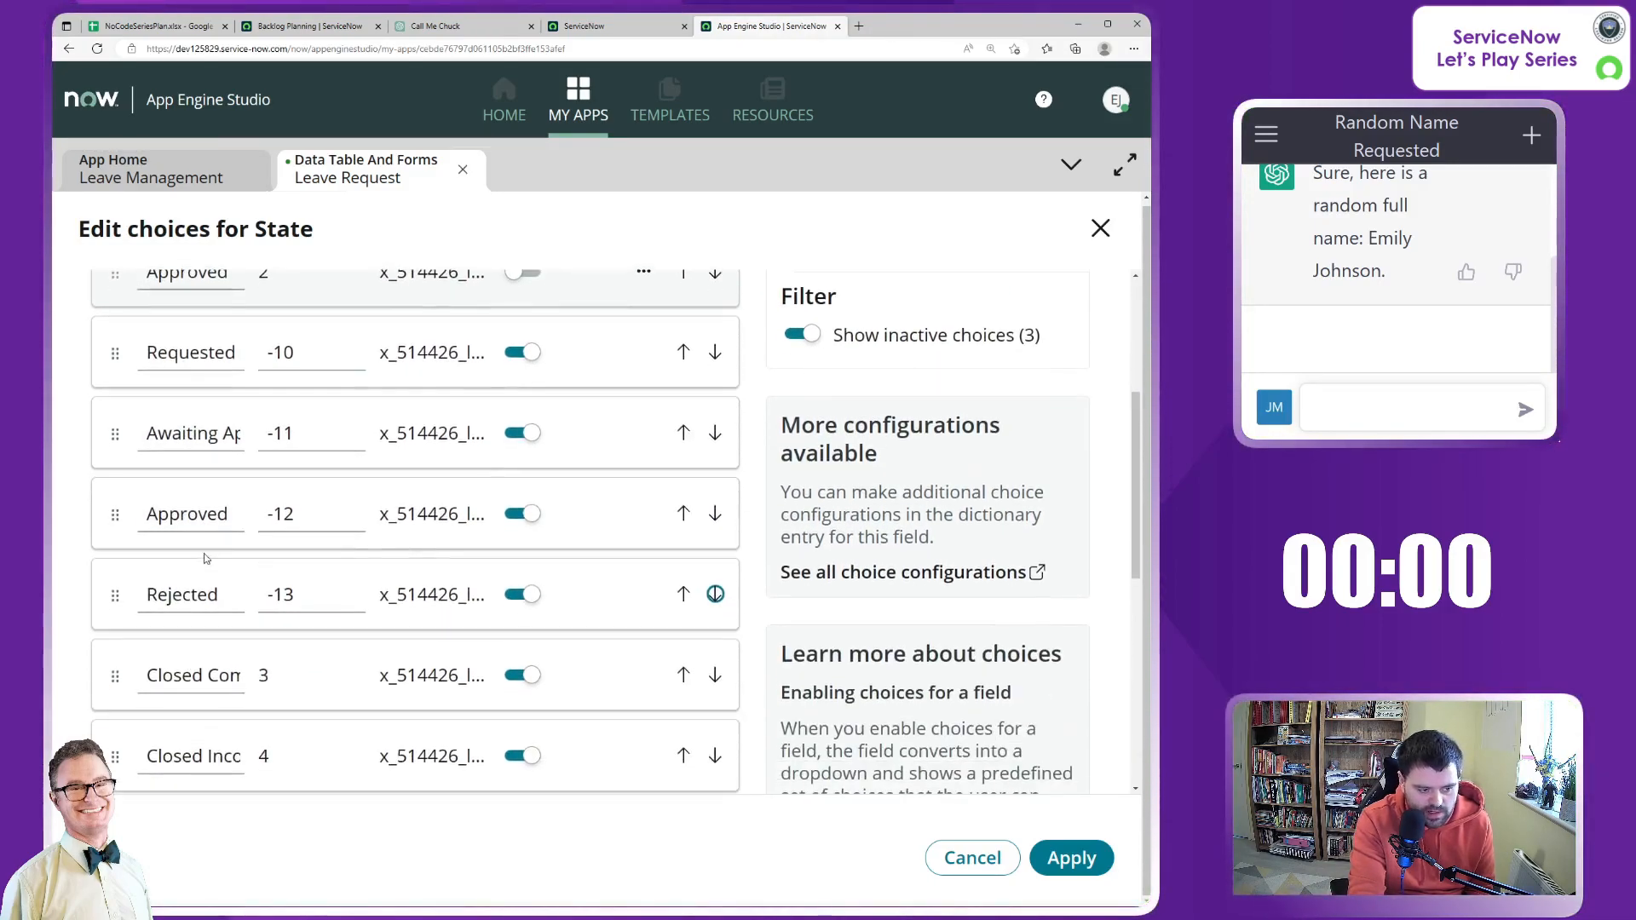
{"action": "scroll", "coordinate": [213, 621], "scroll_direction": "down", "scroll_amount": 1}
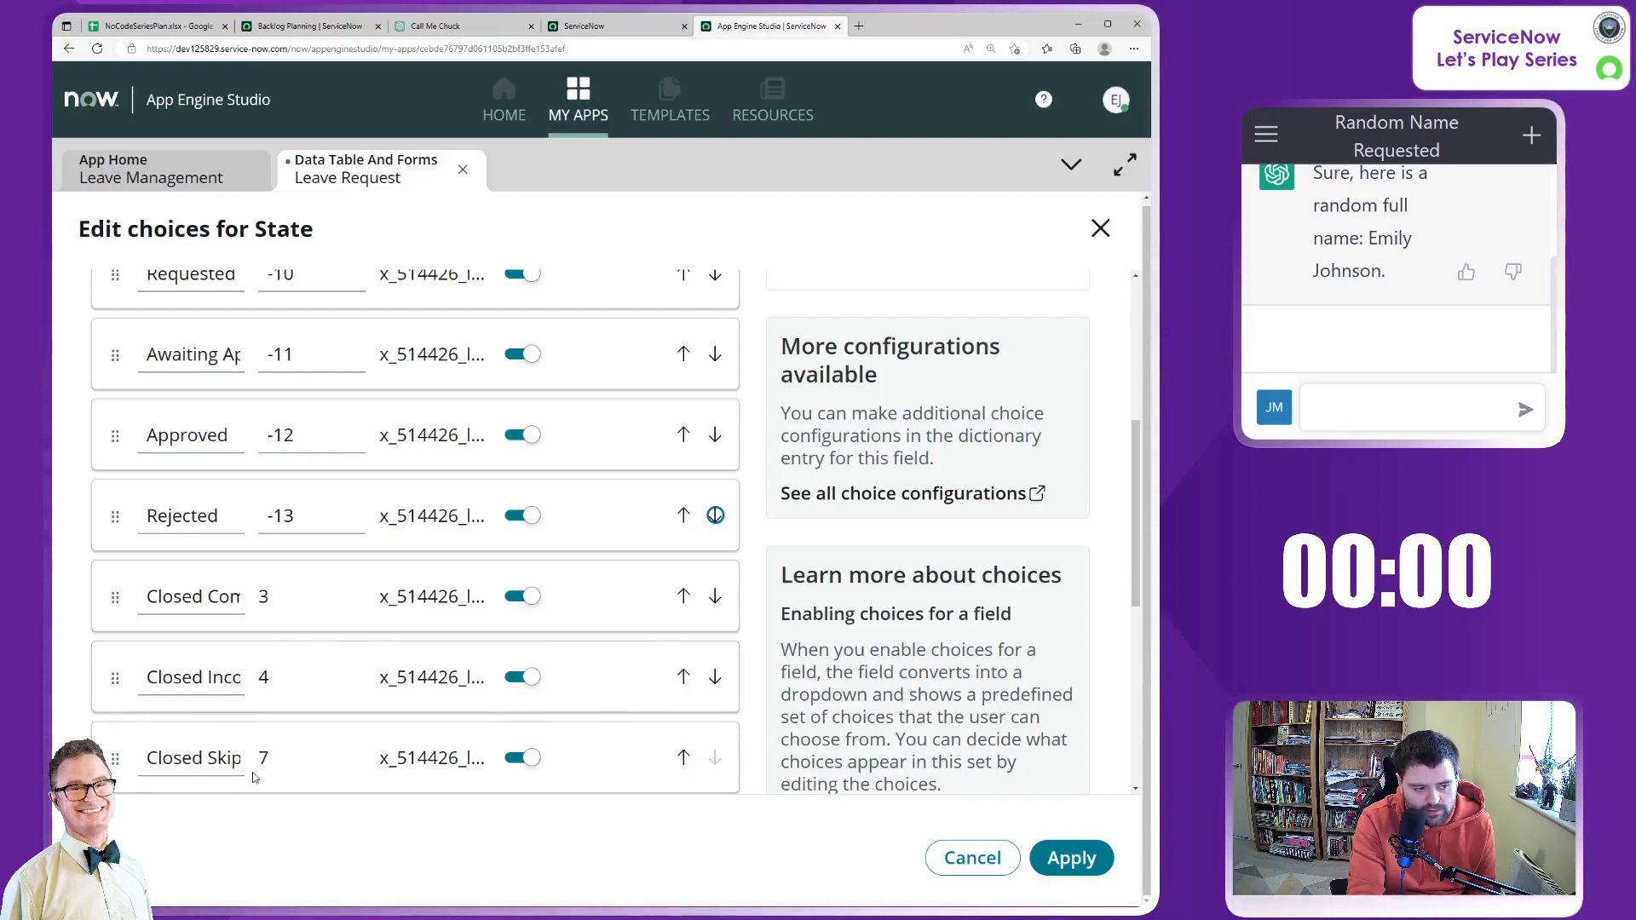
{"action": "scroll", "coordinate": [313, 736], "scroll_direction": "up", "scroll_amount": 1}
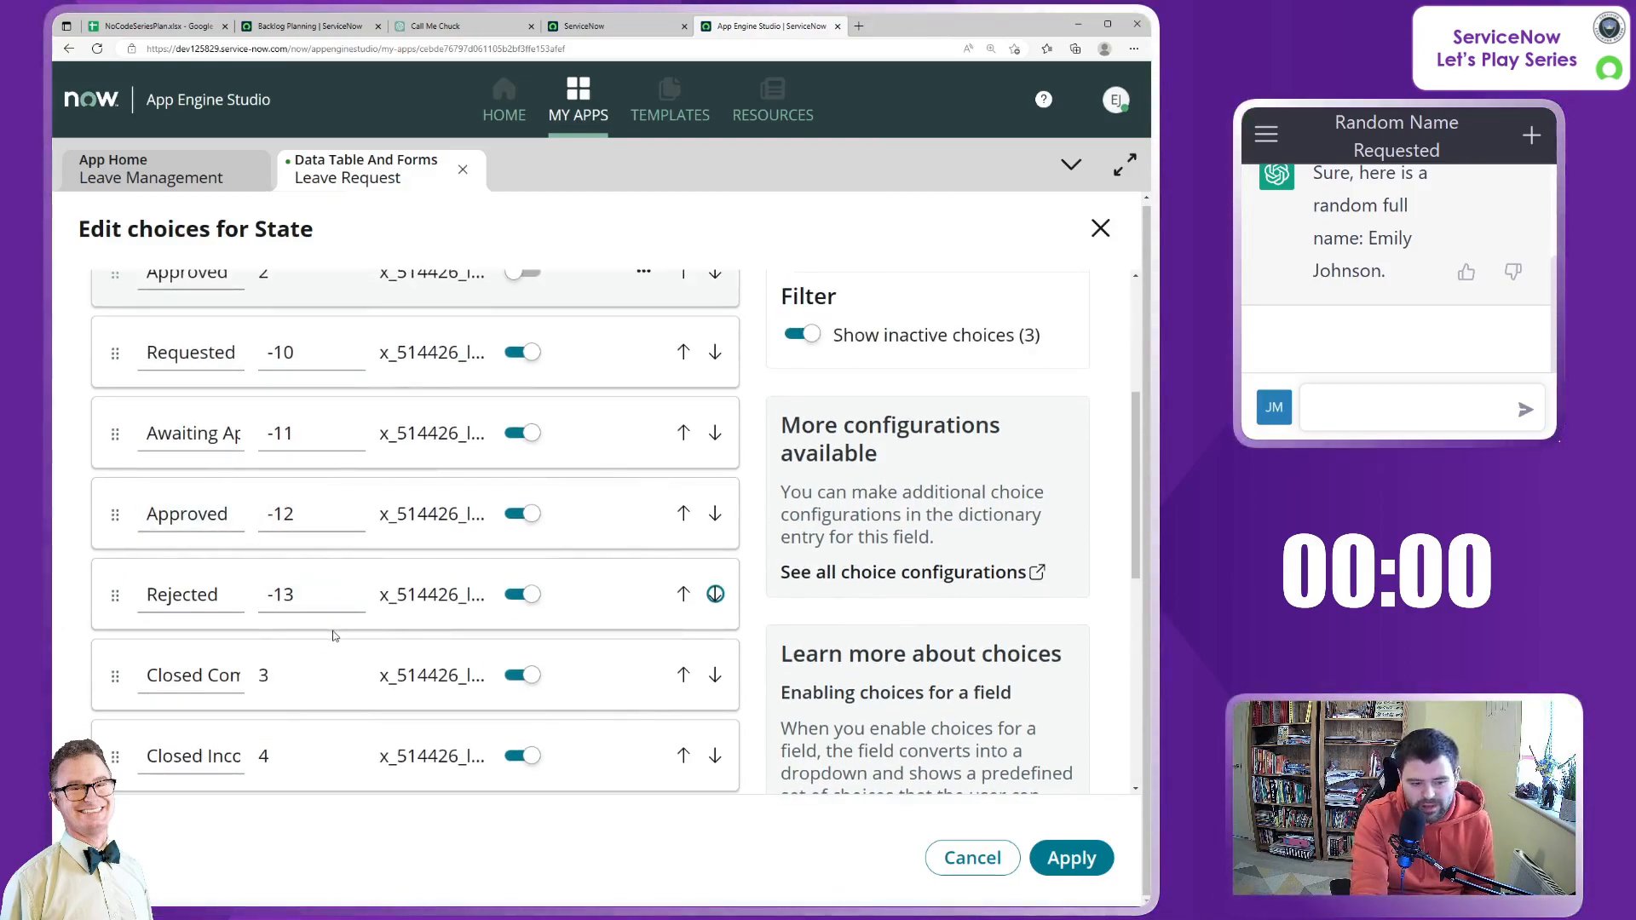
{"action": "scroll", "coordinate": [574, 640], "scroll_direction": "down", "scroll_amount": 1}
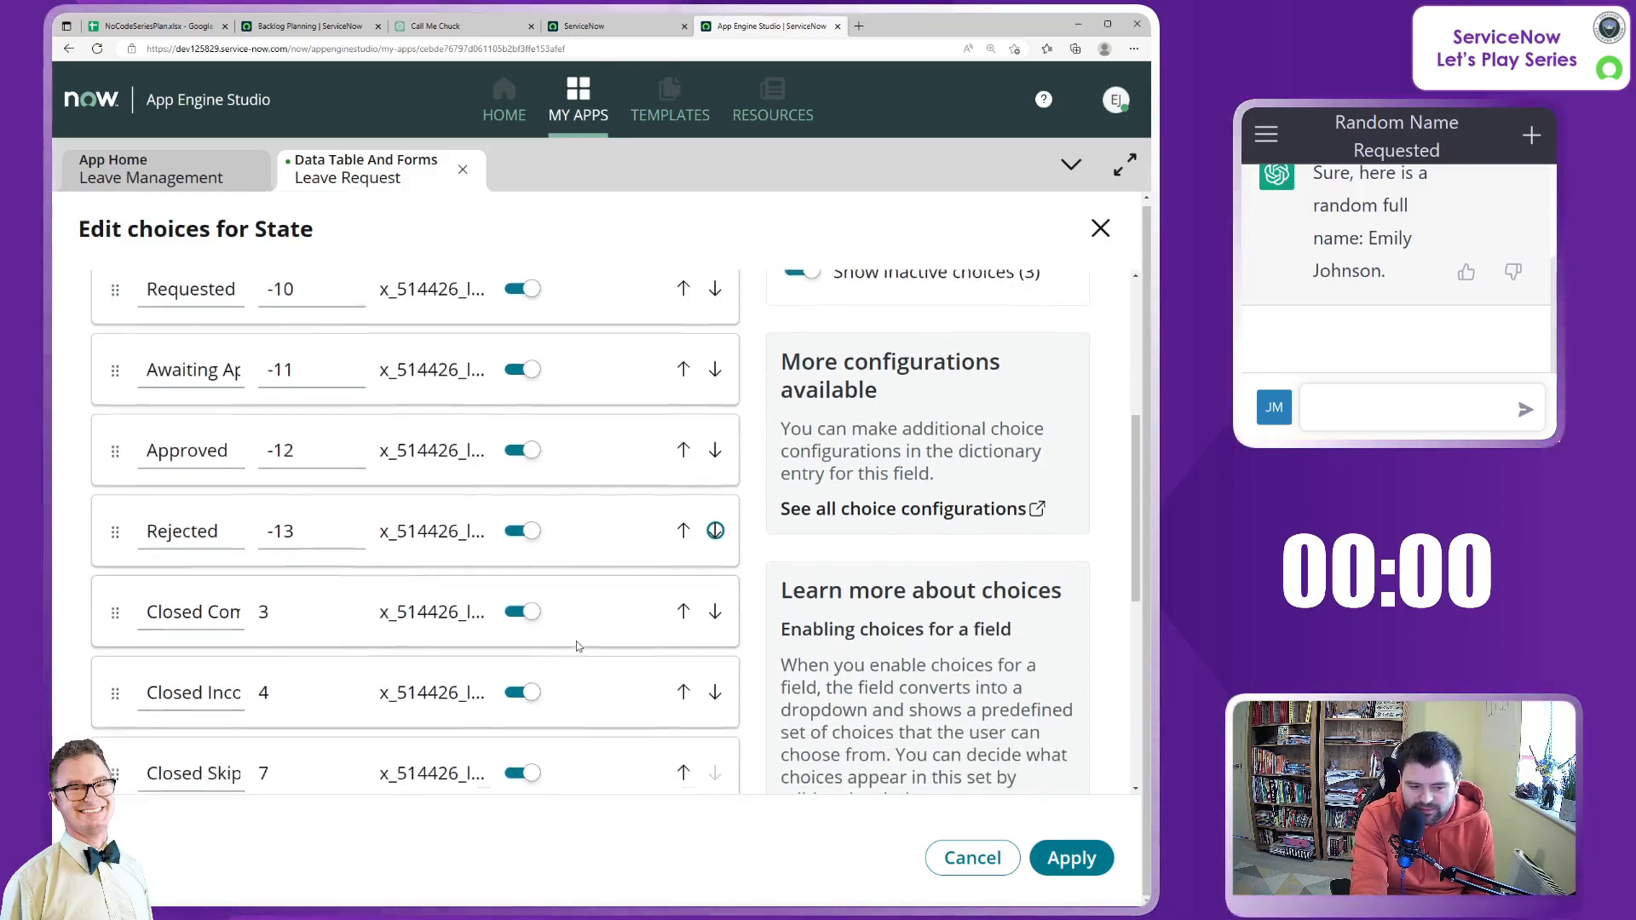
{"action": "left_click", "coordinate": [528, 599]}
{"action": "left_click", "coordinate": [524, 679]}
{"action": "left_click", "coordinate": [524, 758]}
Apply the edited State choices and confirm creating an override of the parent table's choice list.
{"action": "scroll", "coordinate": [565, 709], "scroll_direction": "up", "scroll_amount": 3}
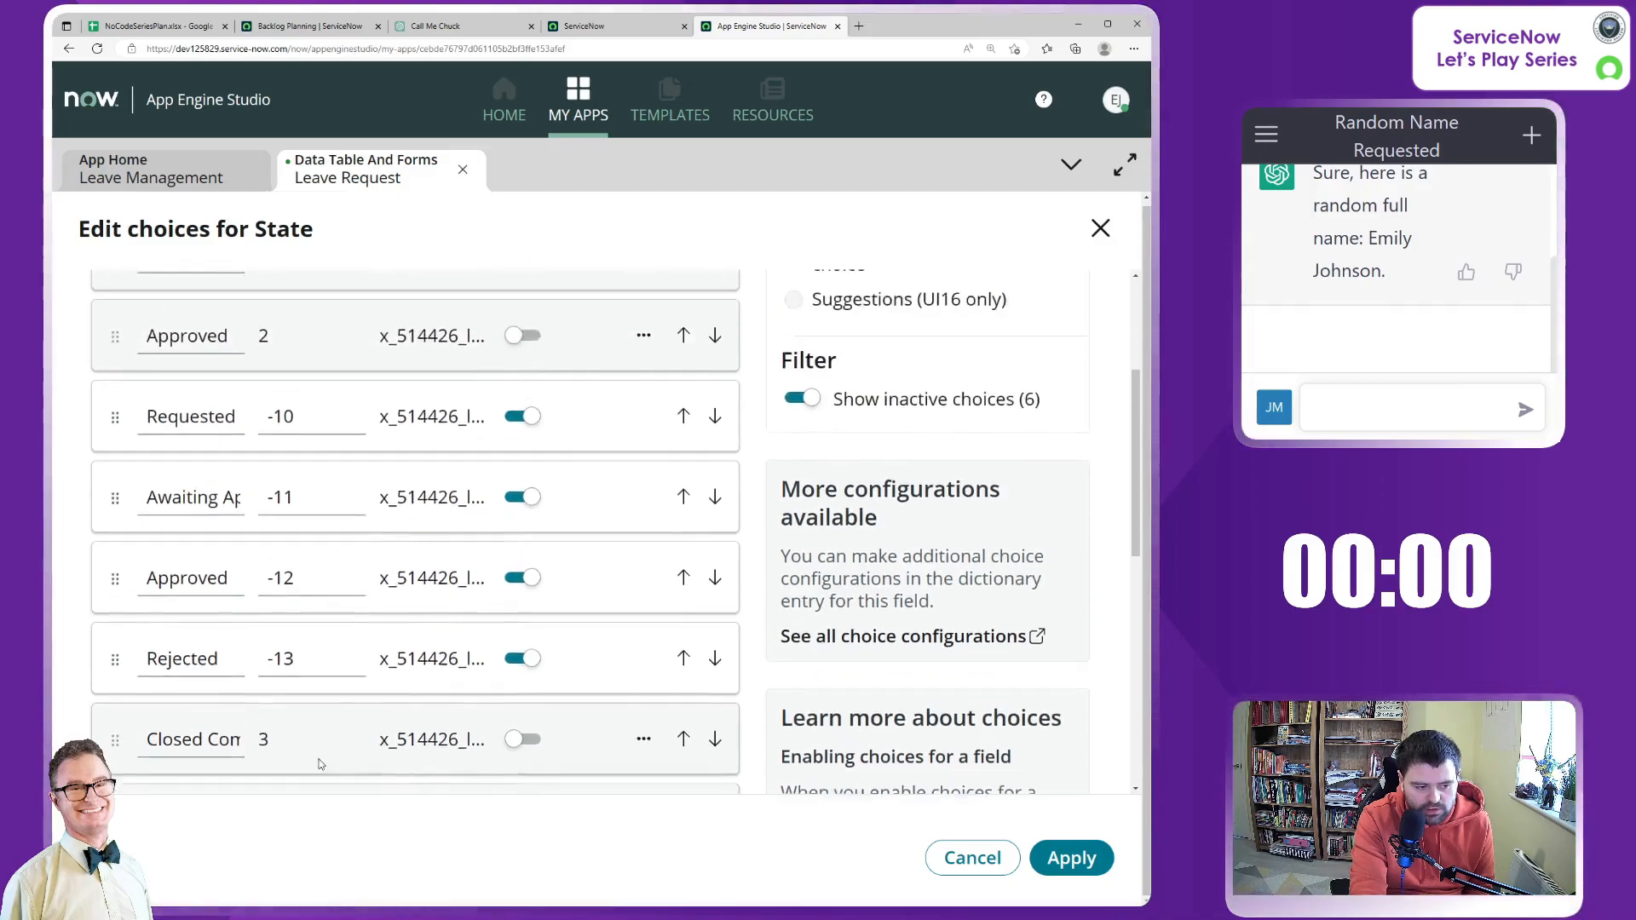
{"action": "scroll", "coordinate": [236, 540], "scroll_direction": "down", "scroll_amount": 2}
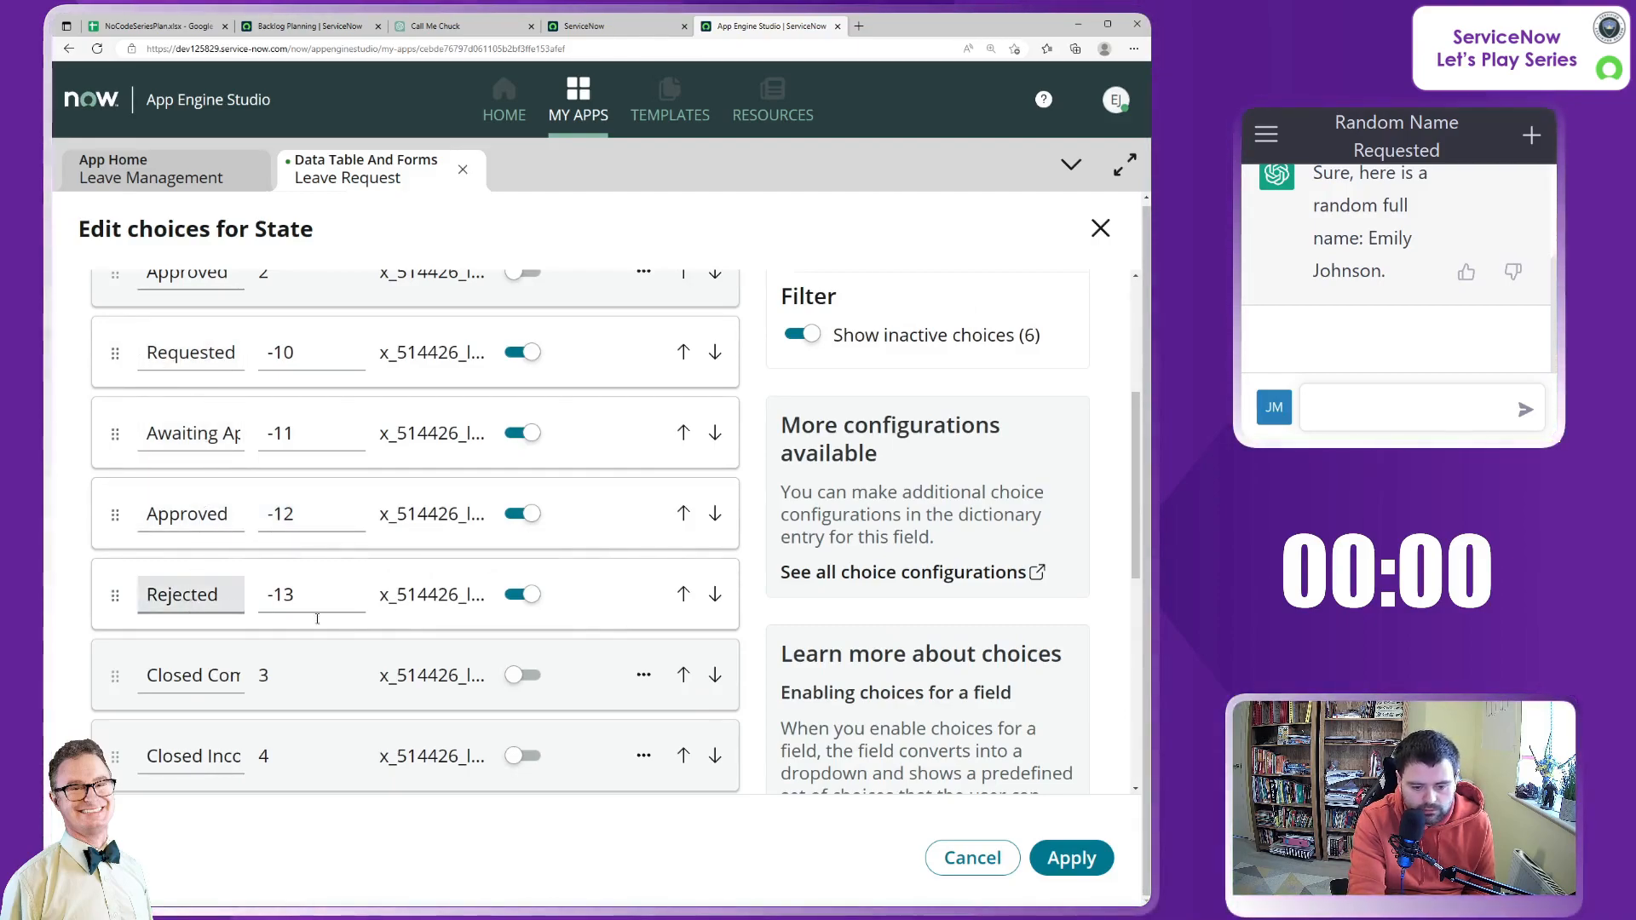
{"action": "scroll", "coordinate": [267, 607], "scroll_direction": "down", "scroll_amount": 4}
{"action": "left_click", "coordinate": [418, 585]}
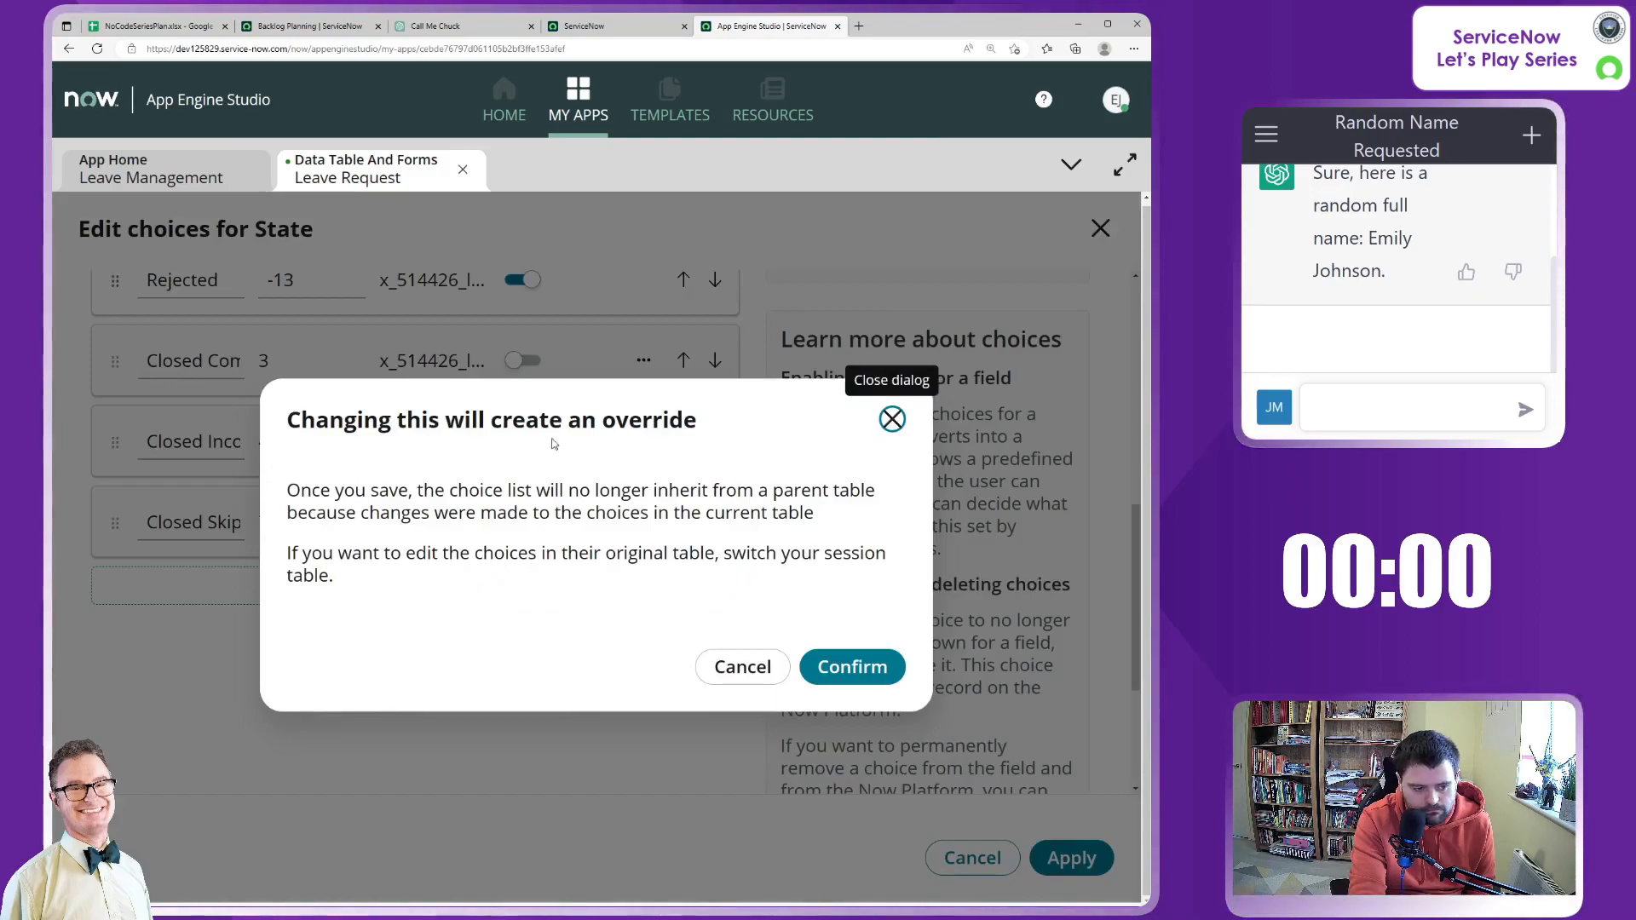
{"action": "left_click", "coordinate": [854, 668]}
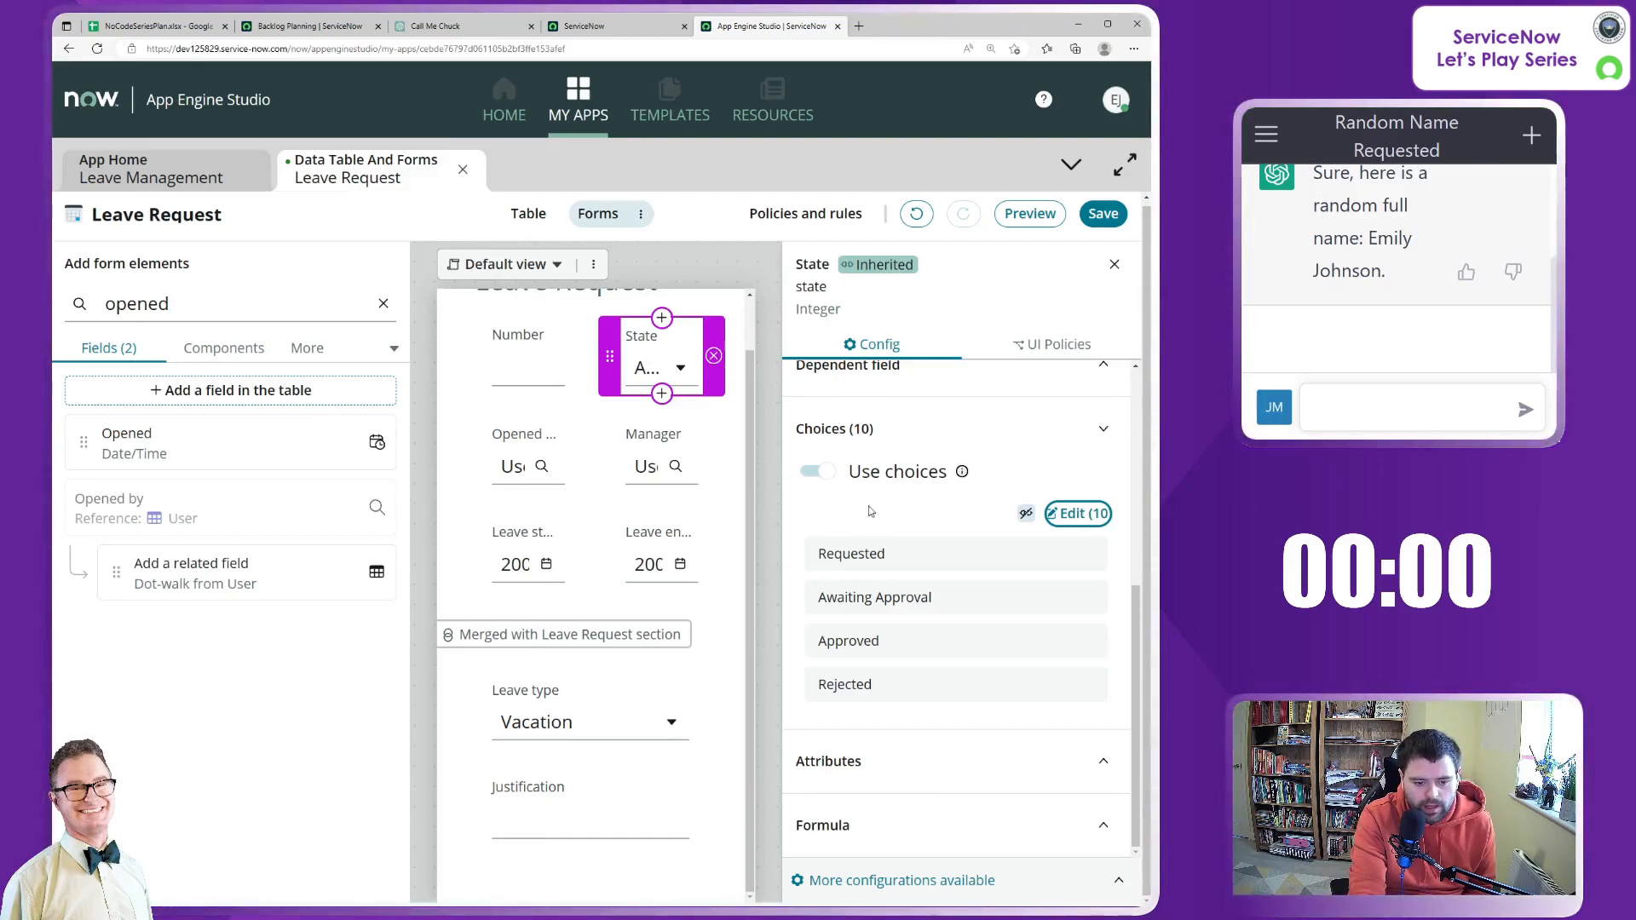
Set the State field's default value to -10 and save the Leave Request form.
{"action": "scroll", "coordinate": [925, 520], "scroll_direction": "up", "scroll_amount": 5}
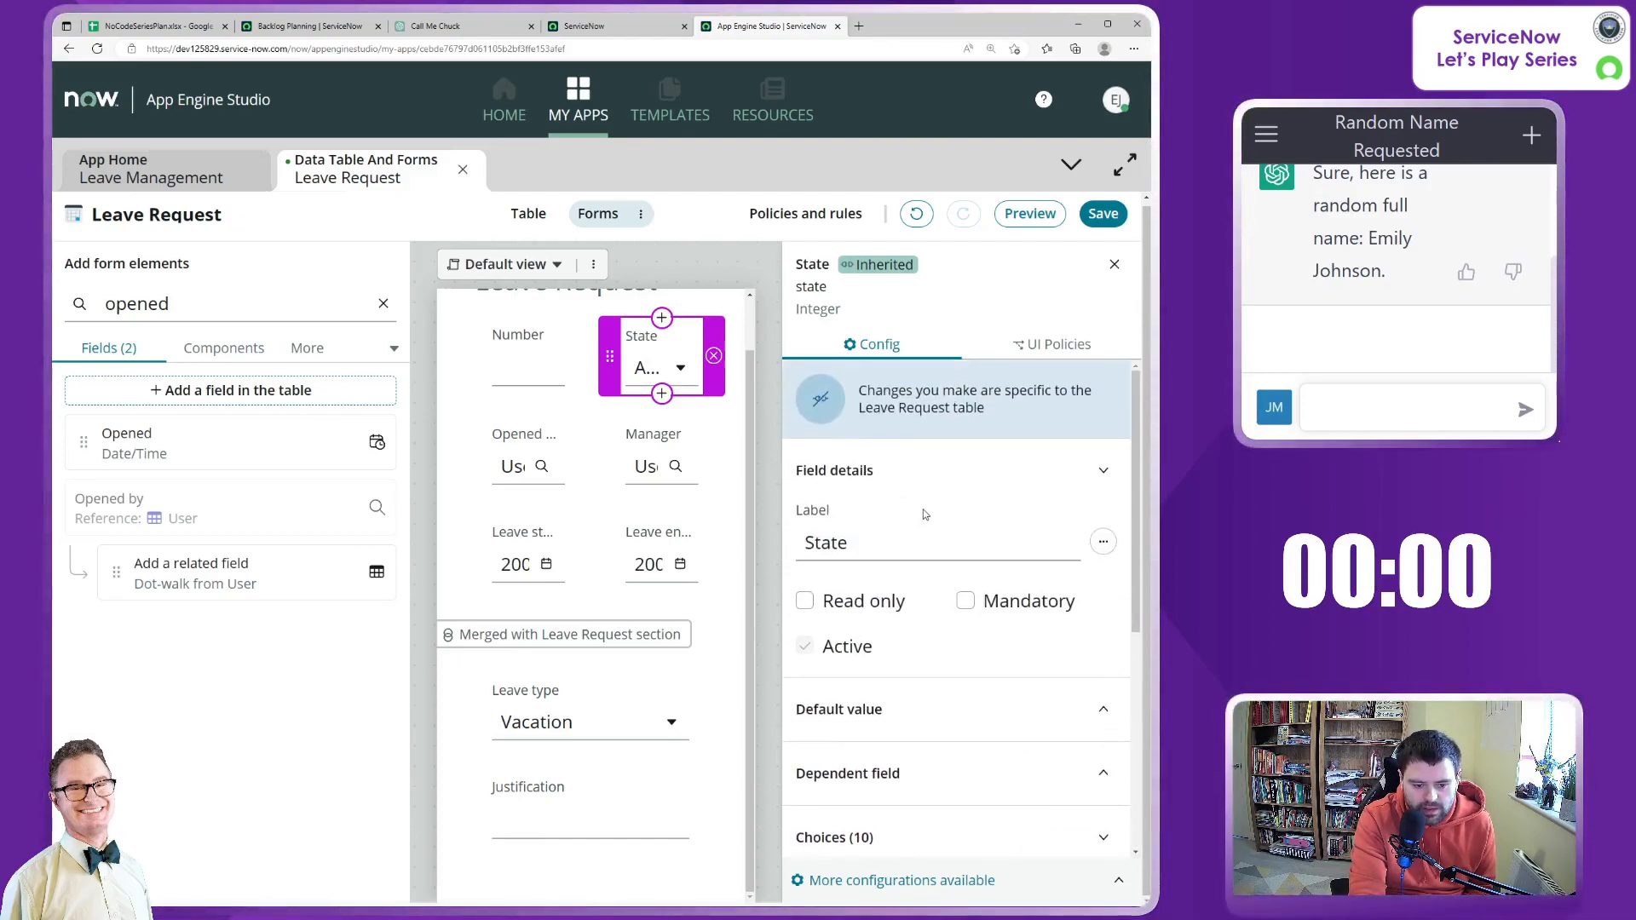
{"action": "scroll", "coordinate": [926, 515], "scroll_direction": "down", "scroll_amount": 3}
{"action": "left_click", "coordinate": [1019, 476]}
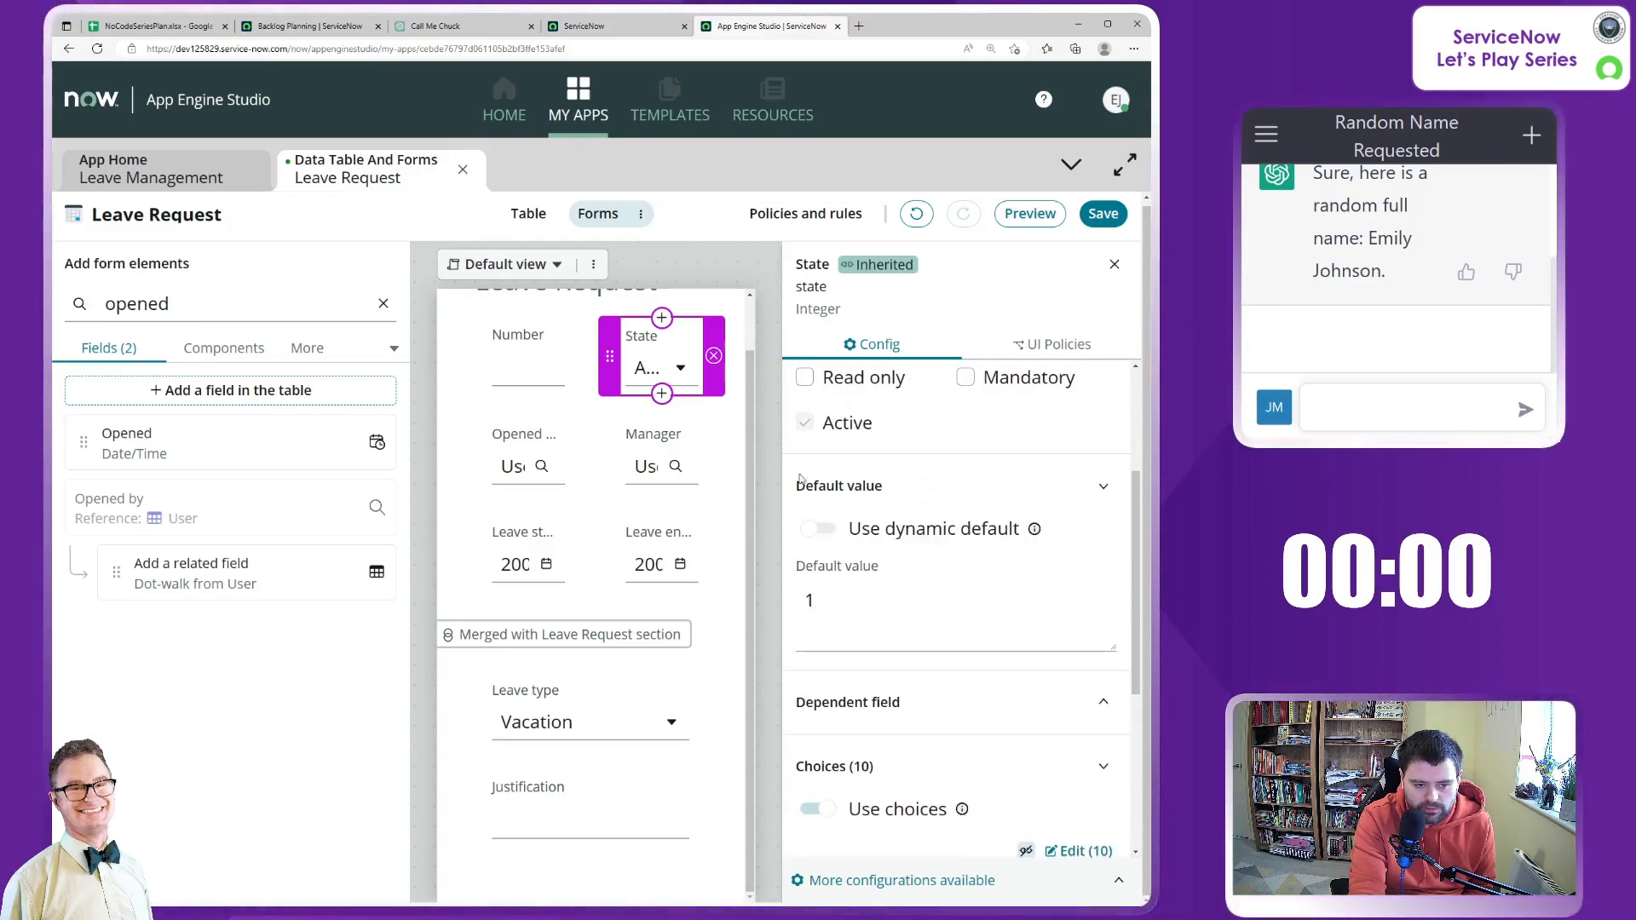
{"action": "scroll", "coordinate": [1011, 573], "scroll_direction": "down", "scroll_amount": 4}
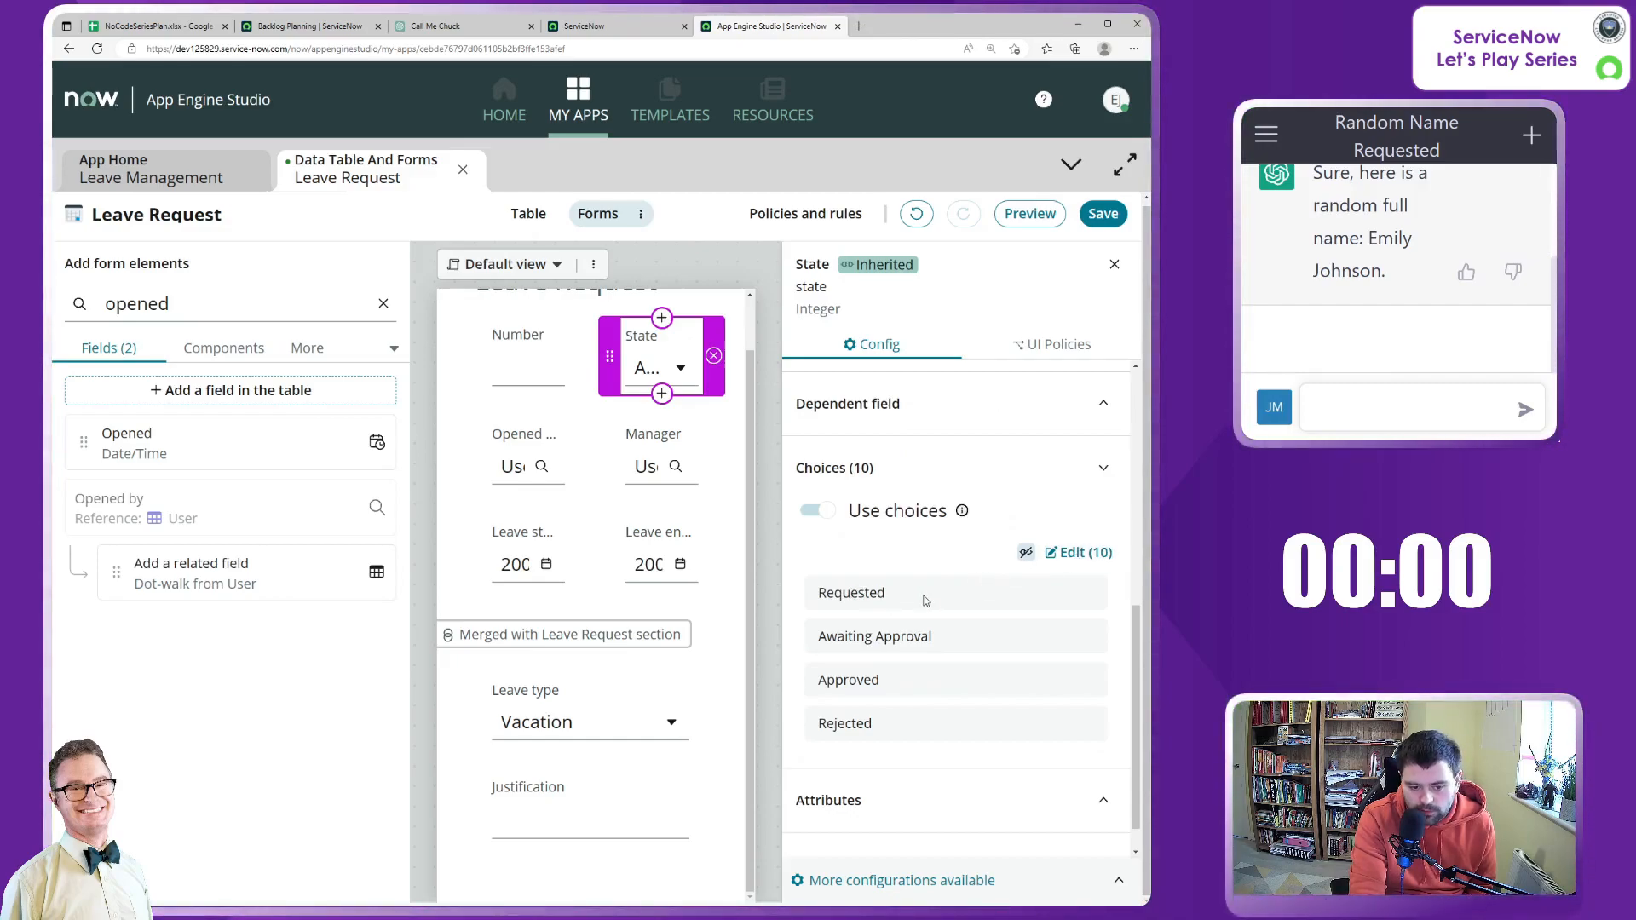
{"action": "scroll", "coordinate": [887, 665], "scroll_direction": "up", "scroll_amount": 5}
{"action": "left_click", "coordinate": [834, 767]}
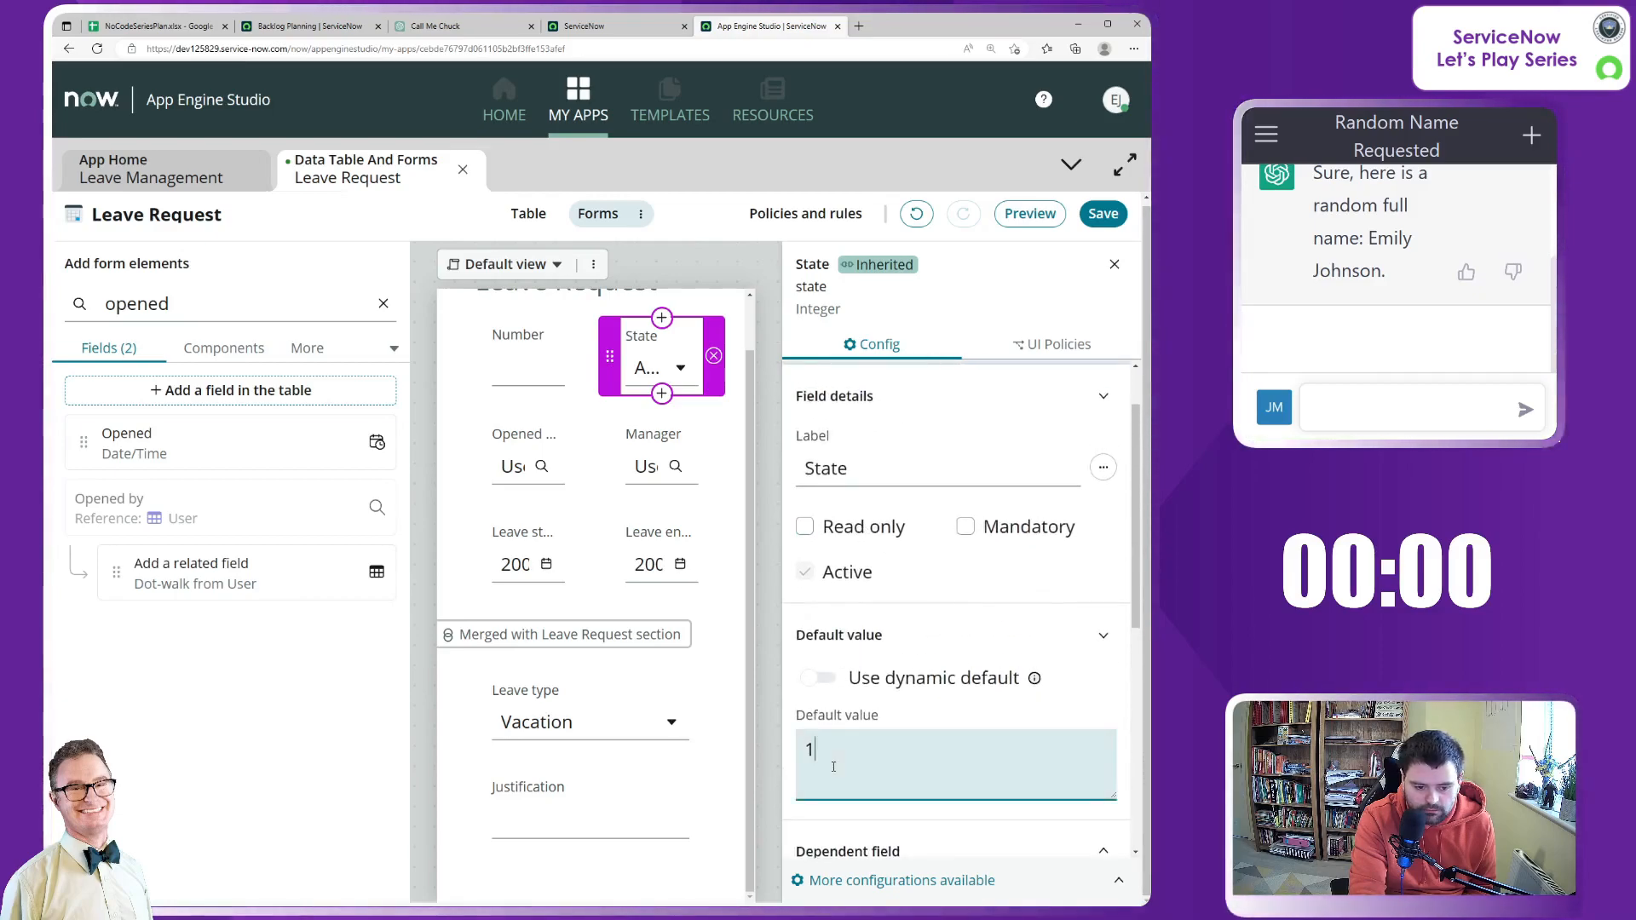
{"action": "type", "text": "-10"}
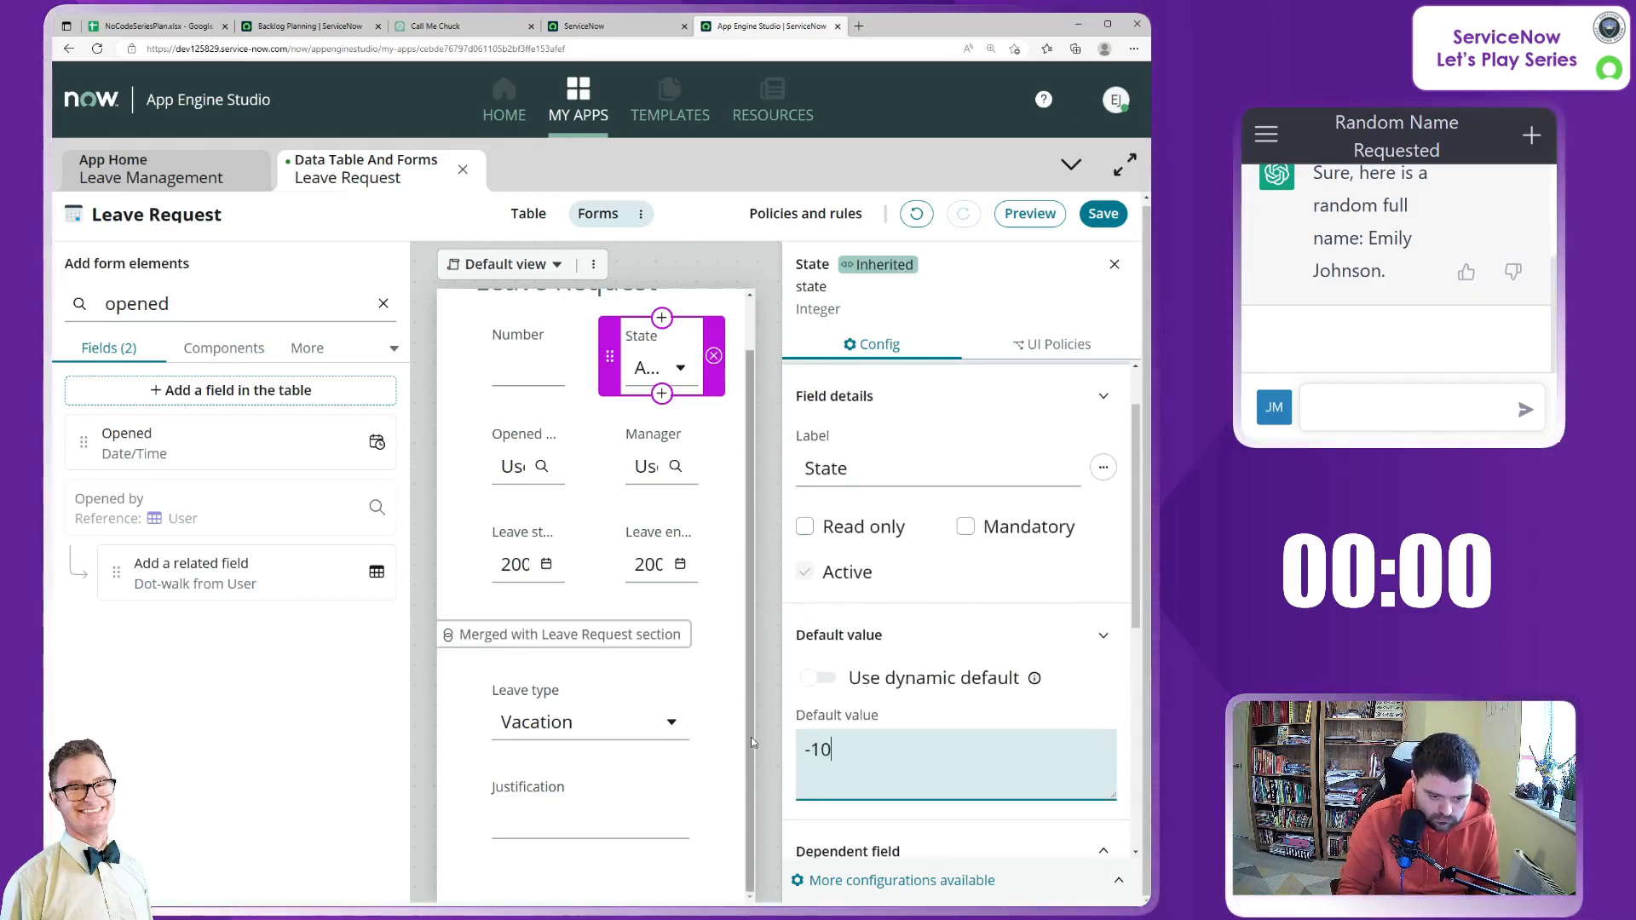
{"action": "left_click", "coordinate": [1047, 635]}
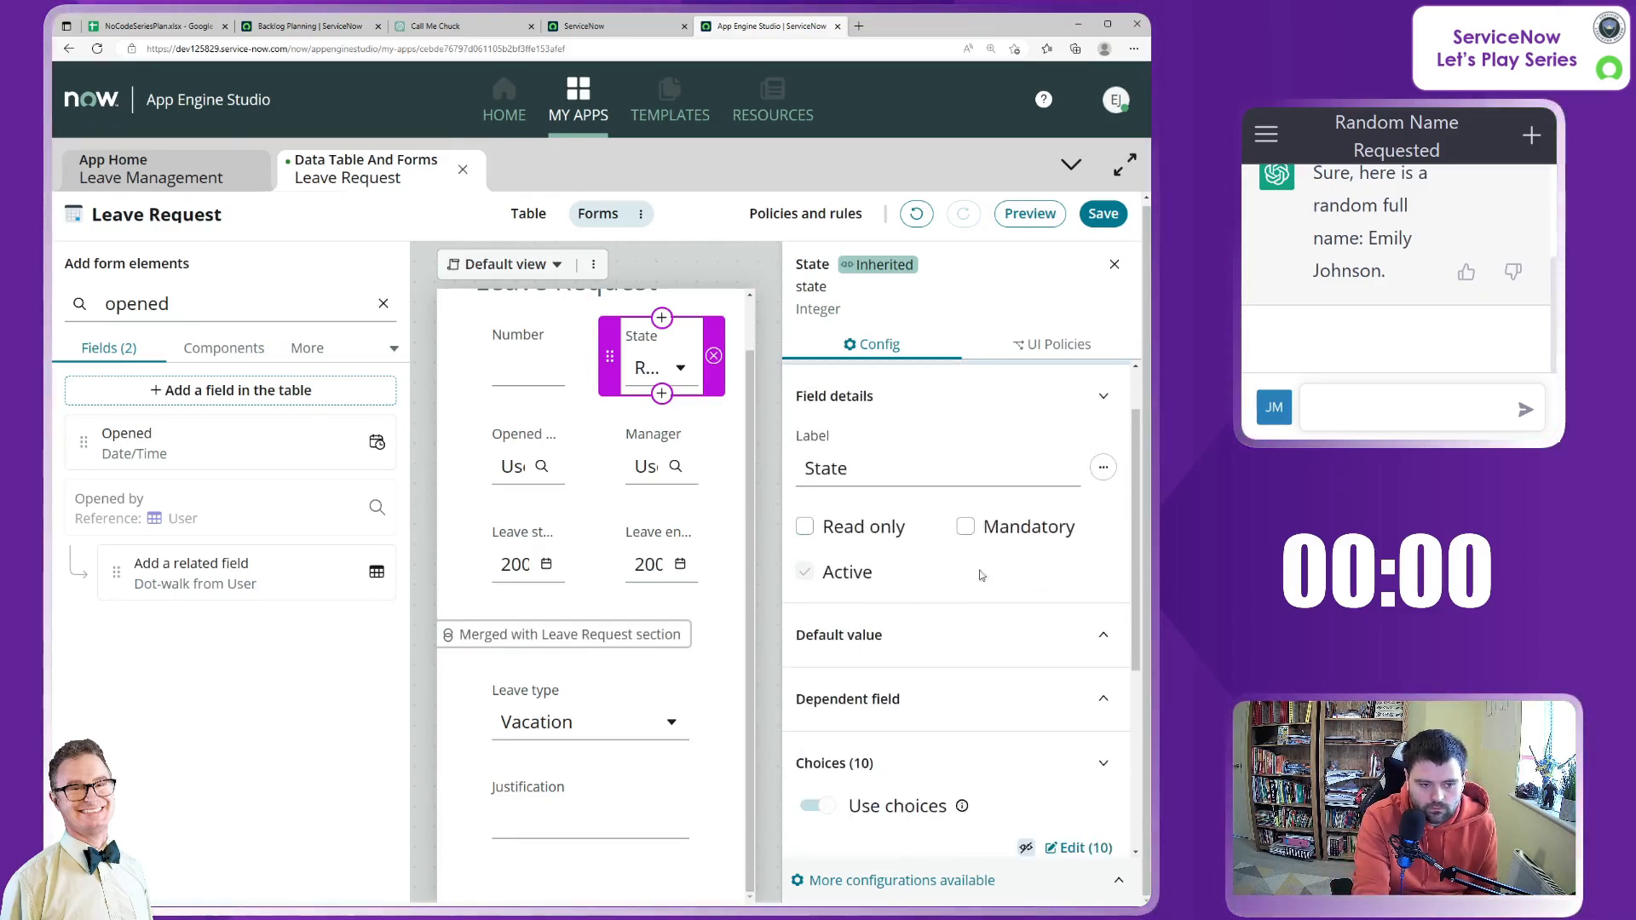
{"action": "left_click", "coordinate": [1102, 215]}
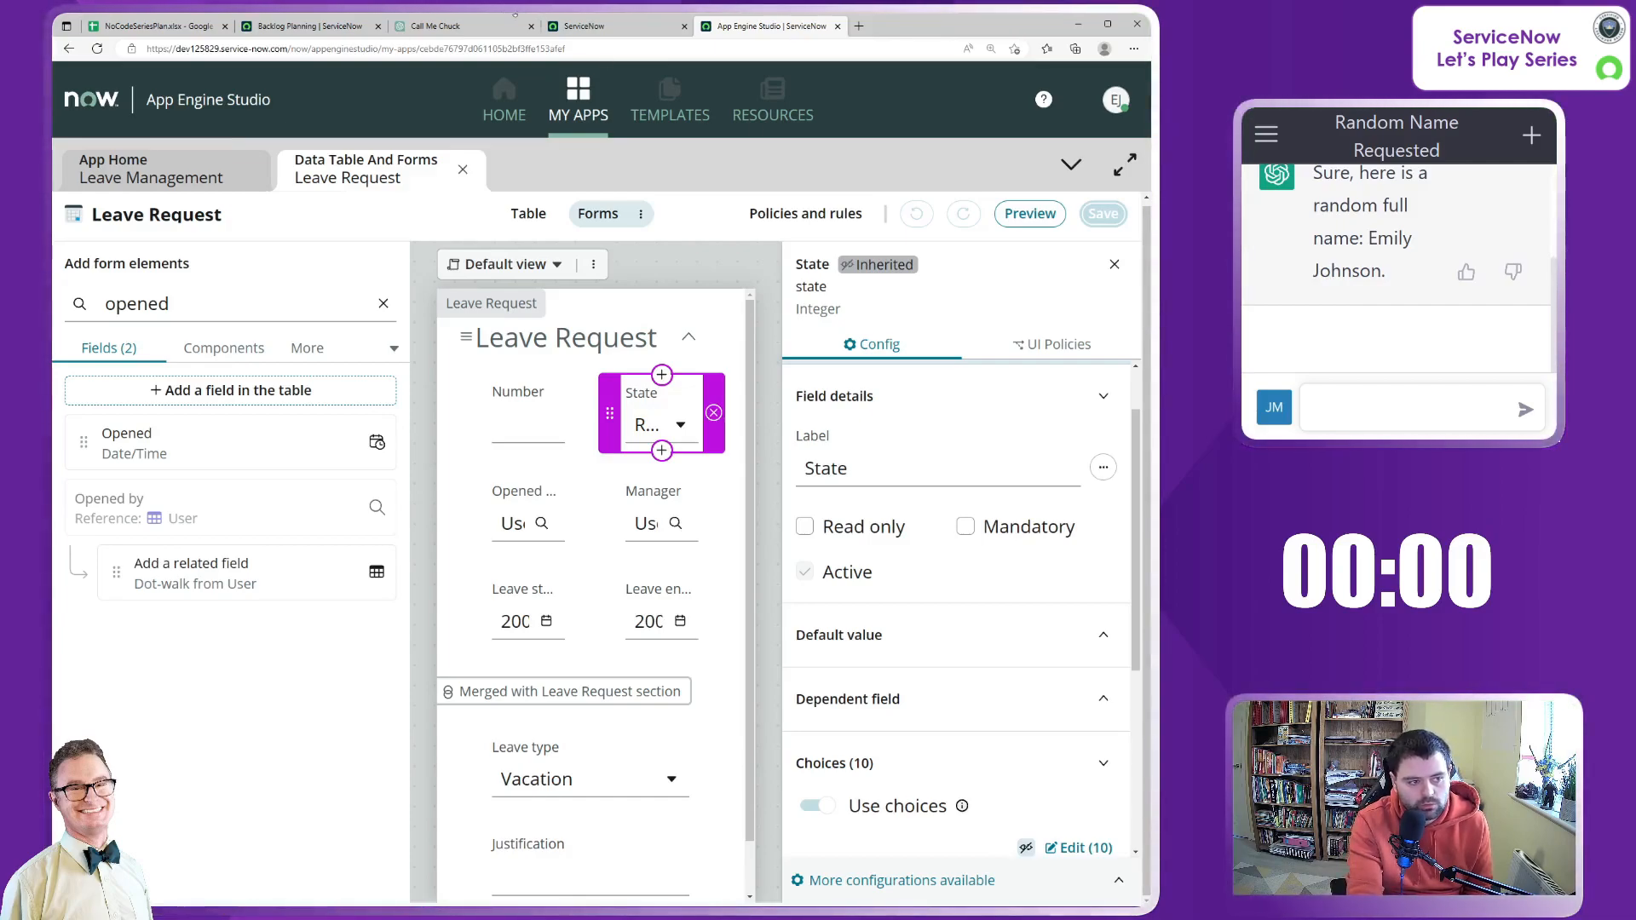
Check the Experience : Record Producer entry in the NoCodeSeriesPlan spreadsheet, and return to App Engine Studio.
{"action": "left_click", "coordinate": [143, 26]}
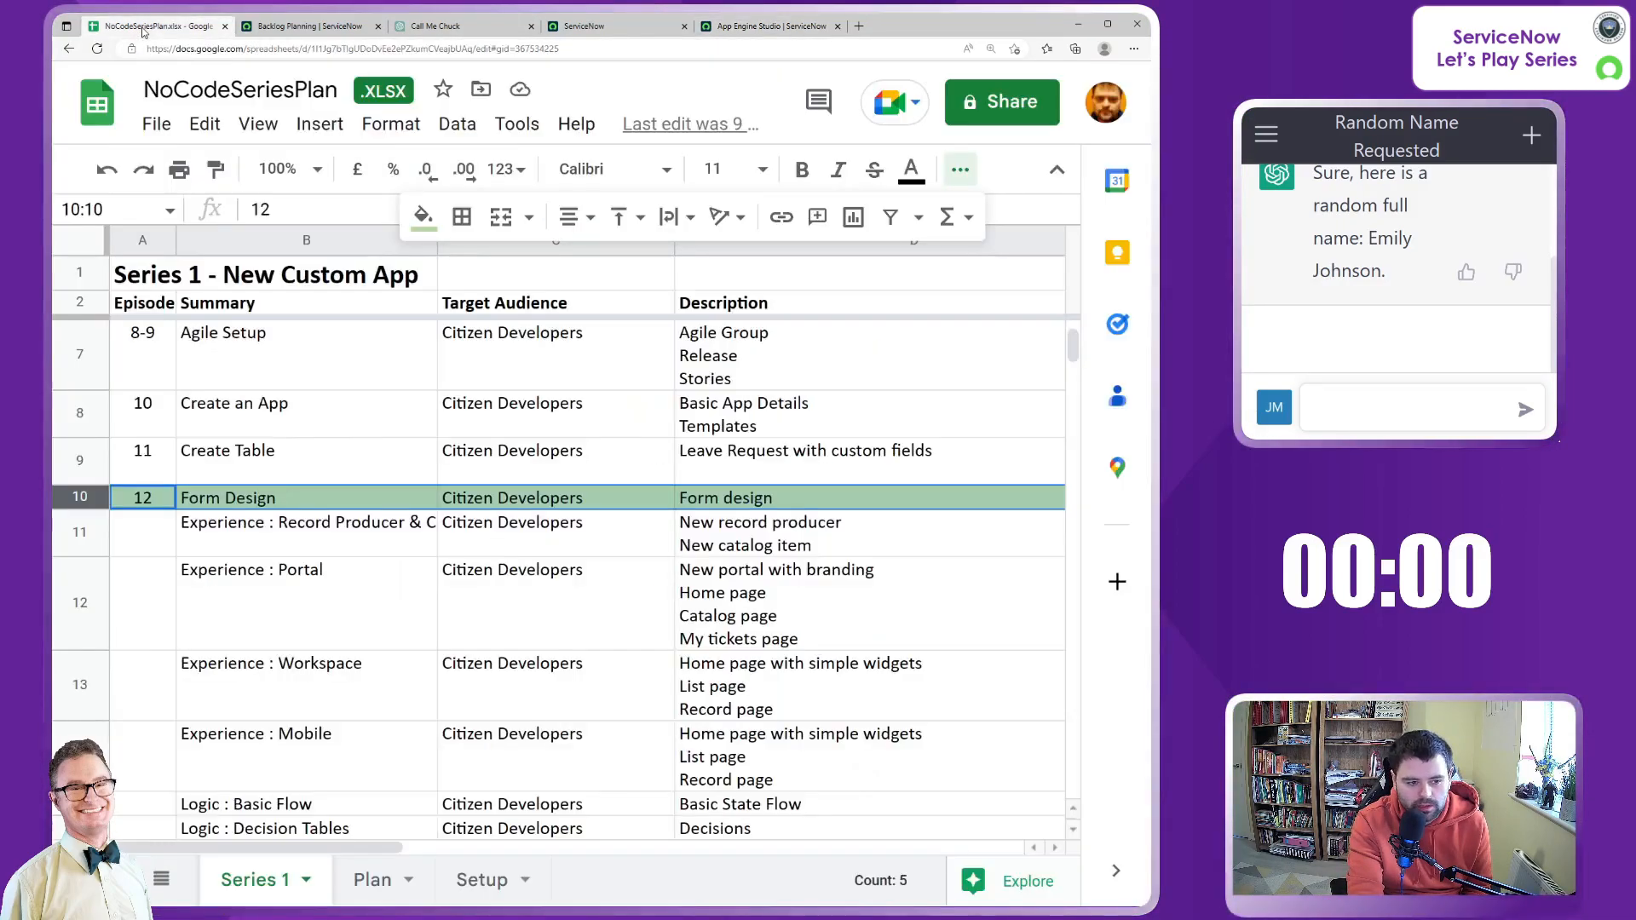
{"action": "left_click", "coordinate": [334, 540]}
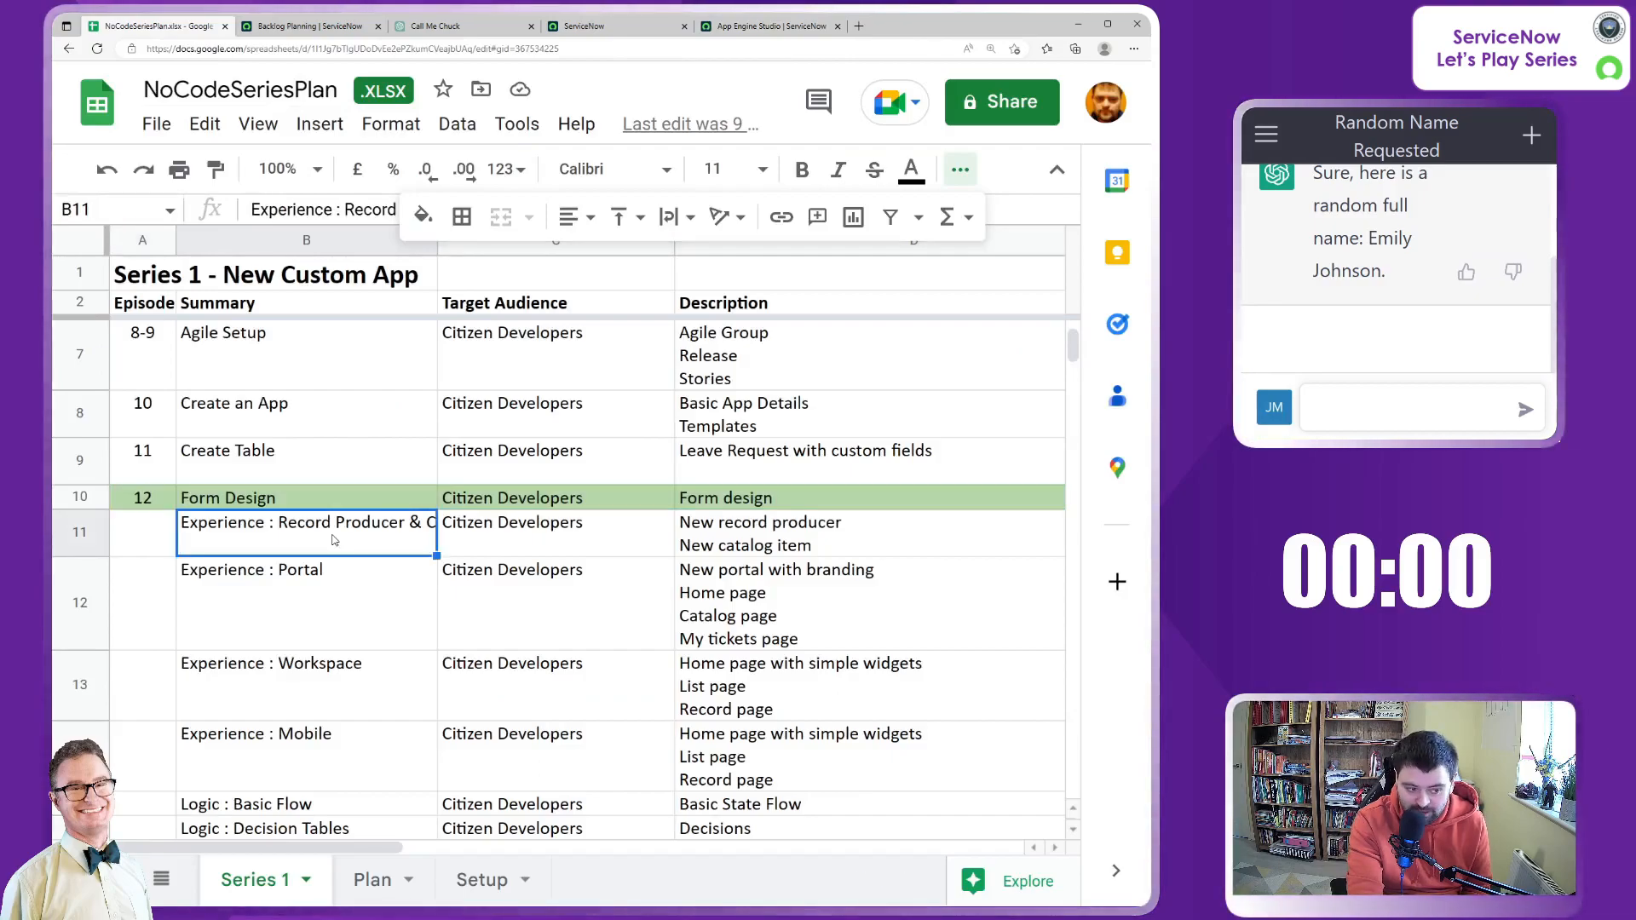
{"action": "left_click", "coordinate": [748, 27]}
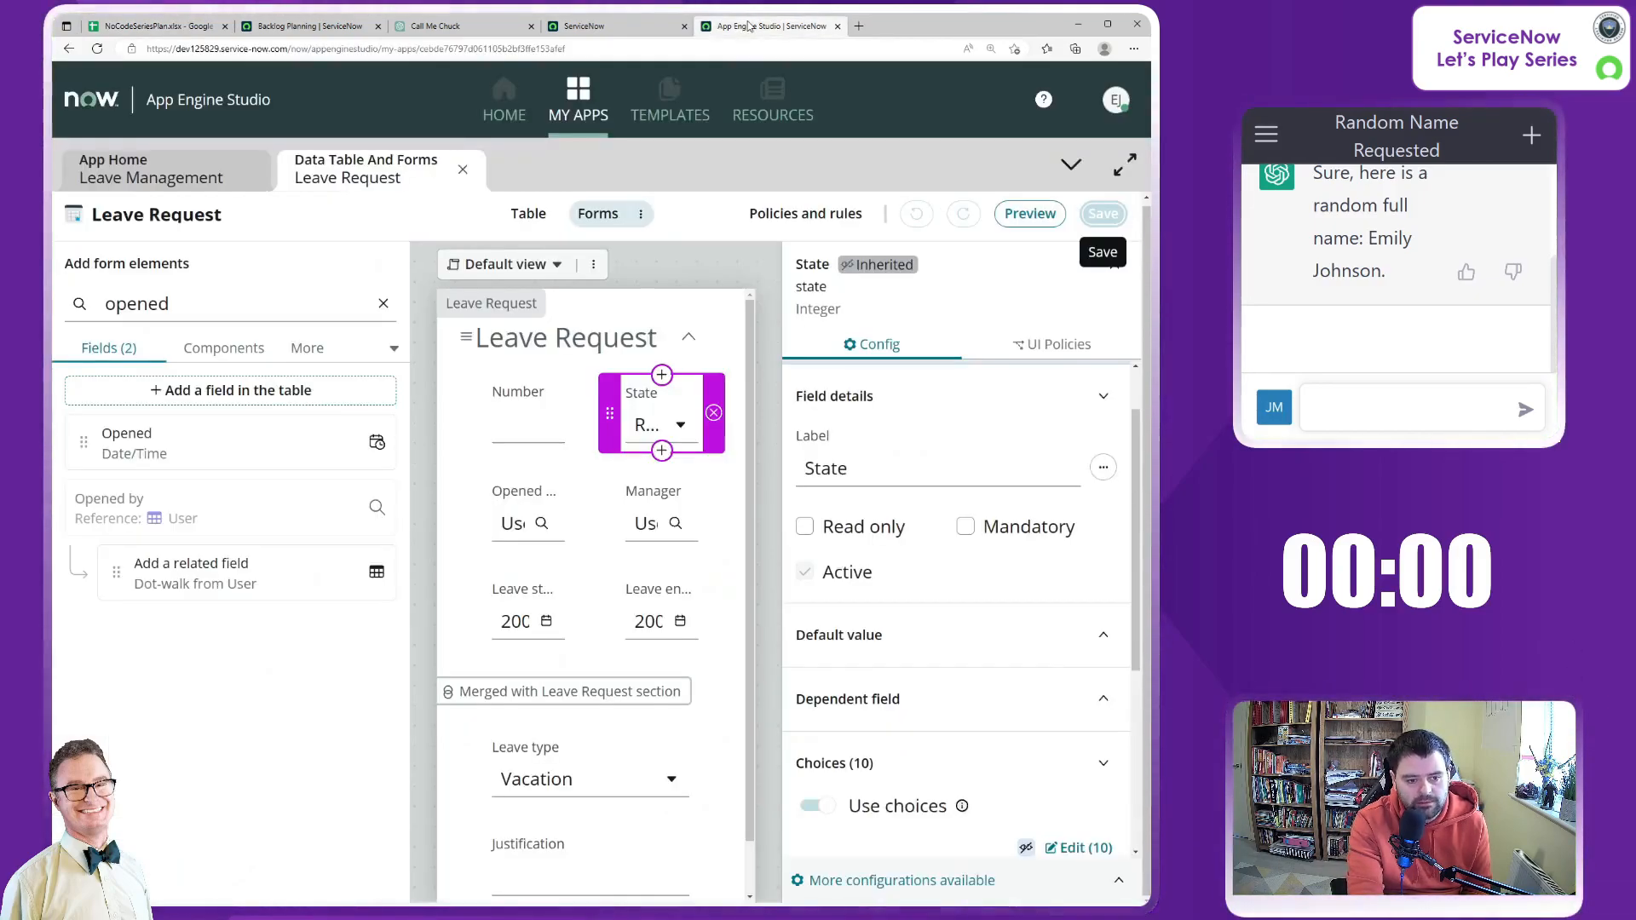